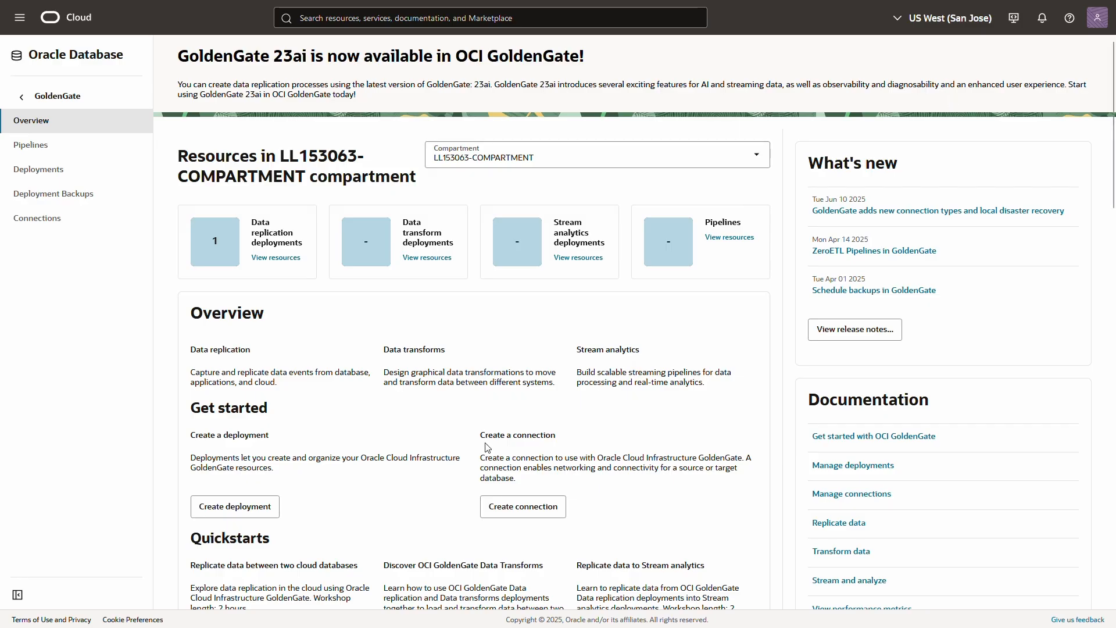
Step: Open the details of the OCI GoldenGate Deployment to review its information
{"action": "scroll", "coordinate": [390, 490], "scroll_direction": "down", "scroll_amount": 2}
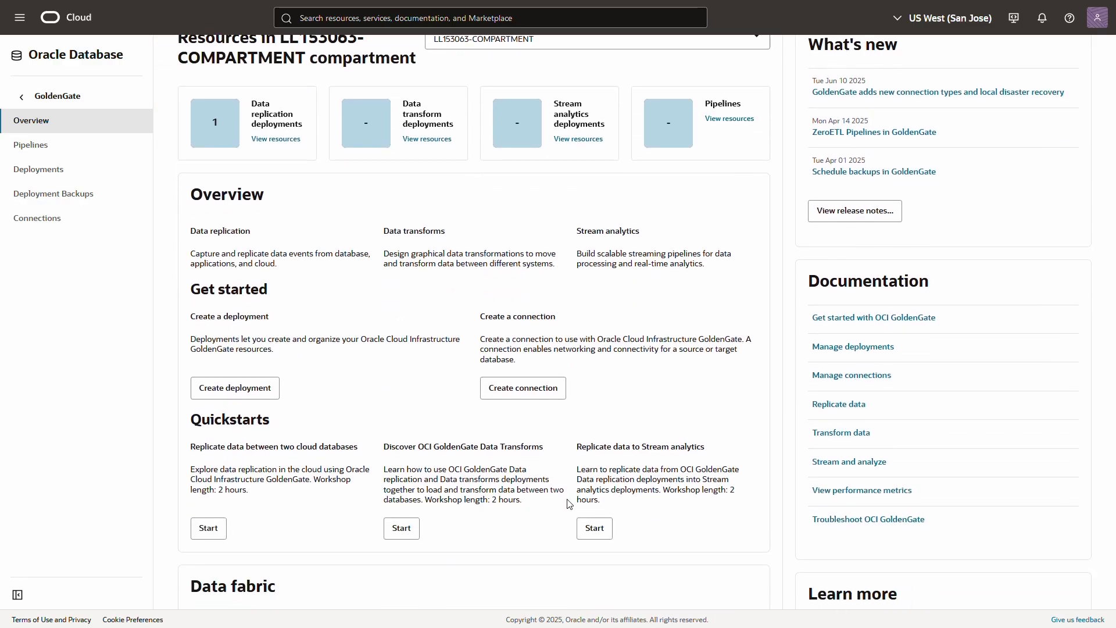
{"action": "left_click", "coordinate": [87, 168]}
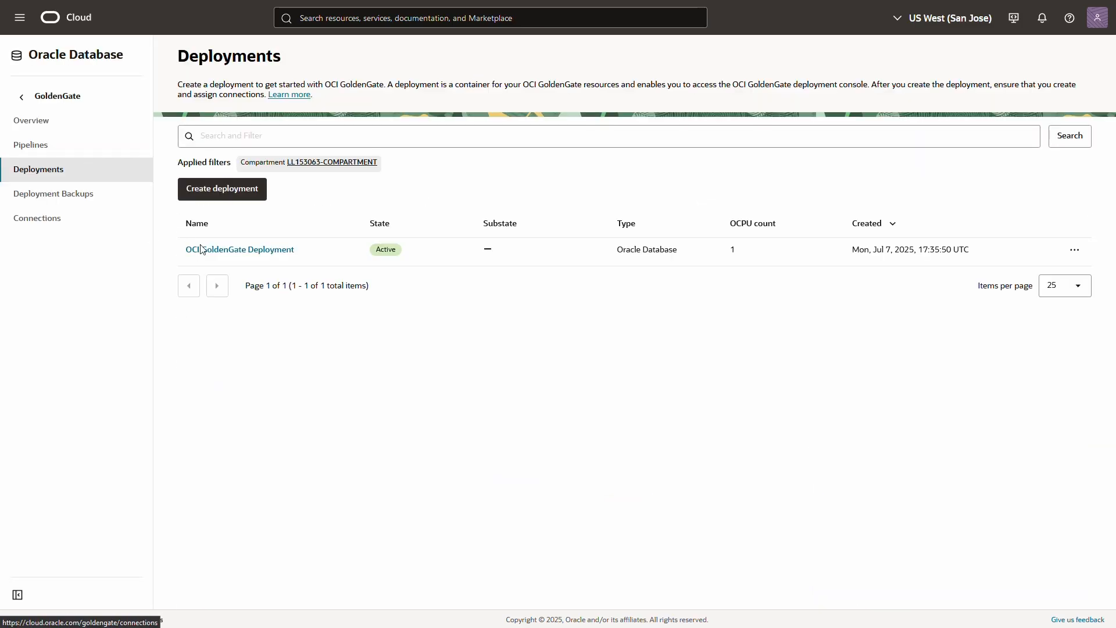
{"action": "left_click", "coordinate": [223, 254]}
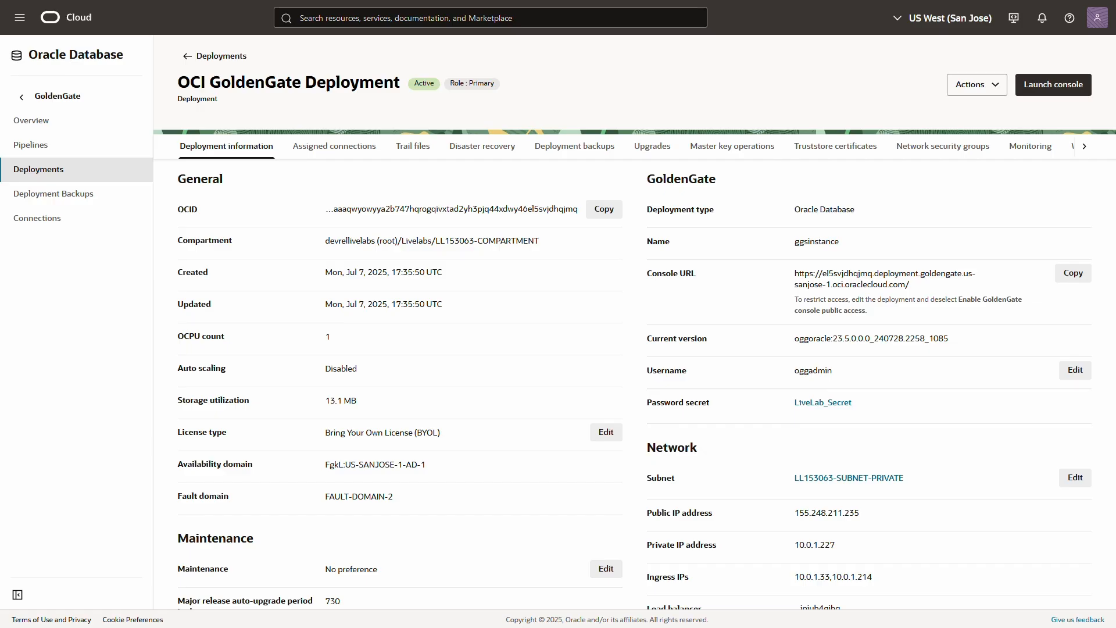
Step: Start a new GoldenGate connection named SourceATP with the type Oracle Autonomous Database
{"action": "left_click", "coordinate": [94, 228]}
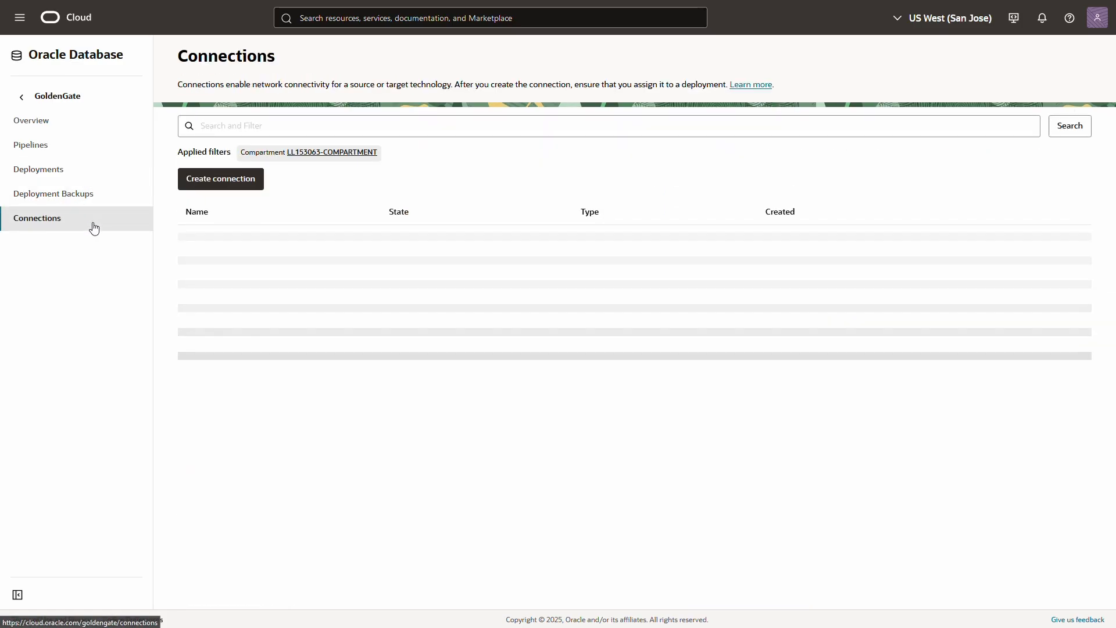
{"action": "left_click", "coordinate": [258, 183]}
{"action": "type", "text": "S"}
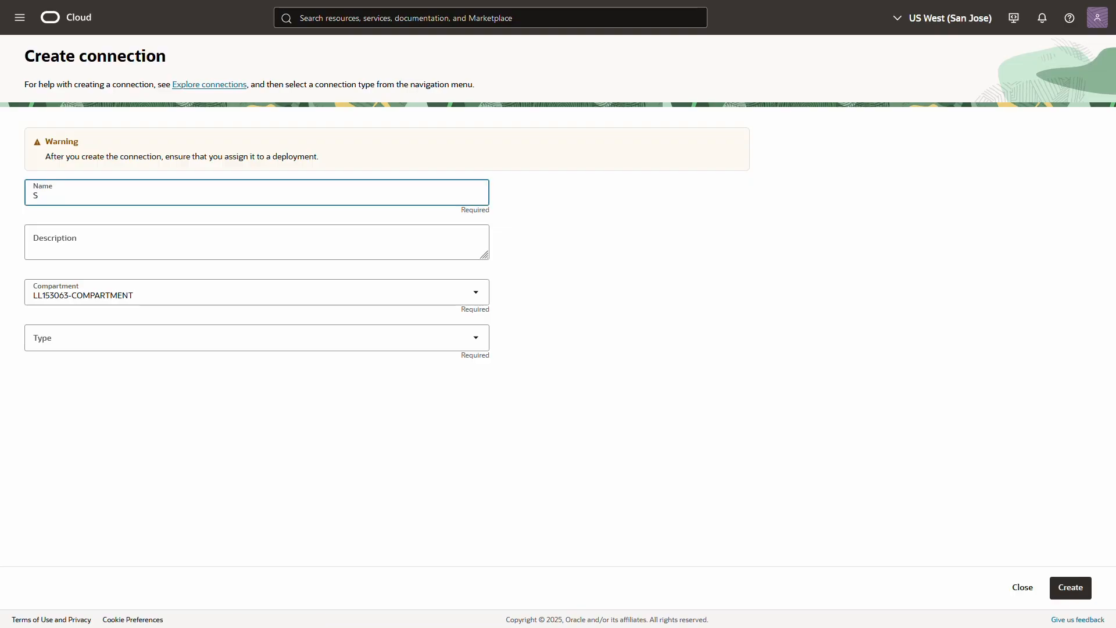
{"action": "type", "text": "ourceATP"}
{"action": "left_click", "coordinate": [537, 243]}
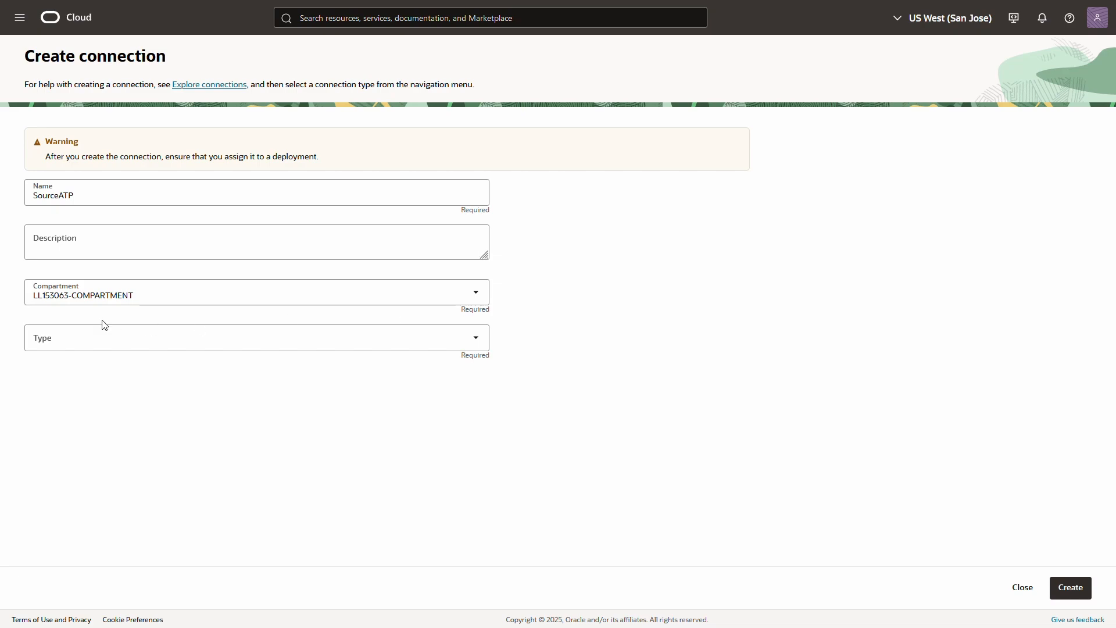
{"action": "left_click", "coordinate": [69, 337]}
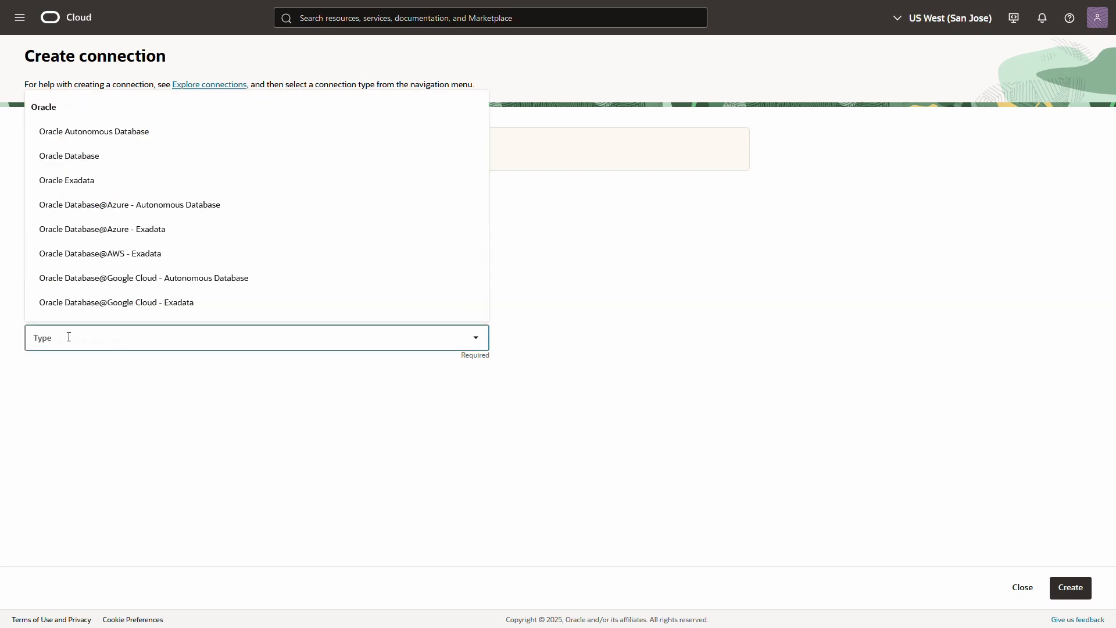
{"action": "left_click", "coordinate": [90, 131]}
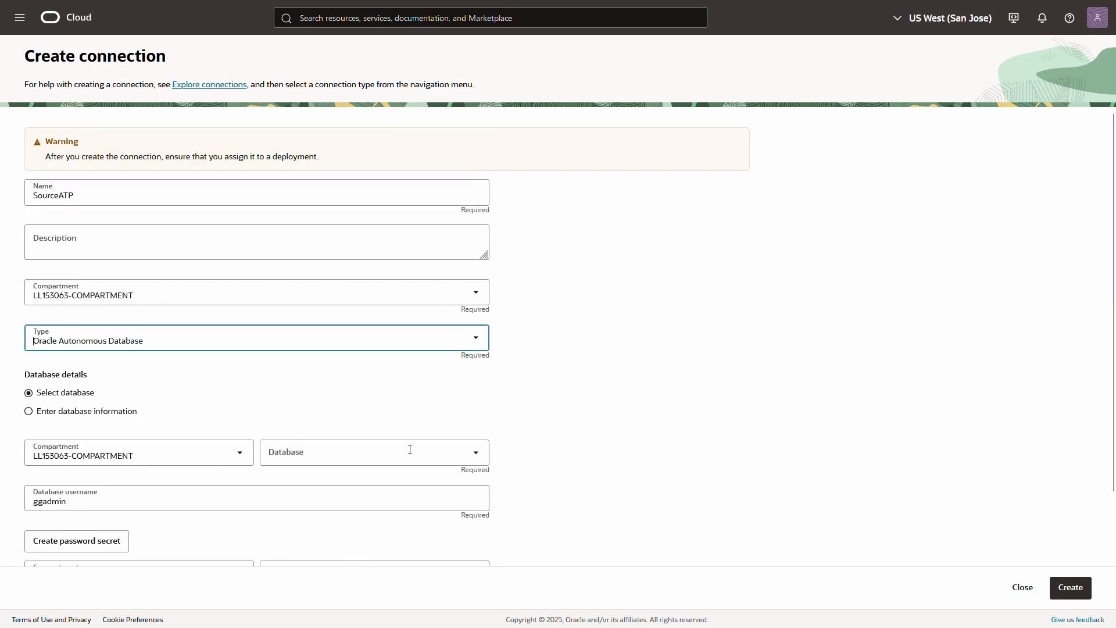
Step: Choose SourceATP153063 as the connection's database and LiveLab_Secret (in LiveLab_Vault vault) as the database user password secret
{"action": "left_click", "coordinate": [475, 456]}
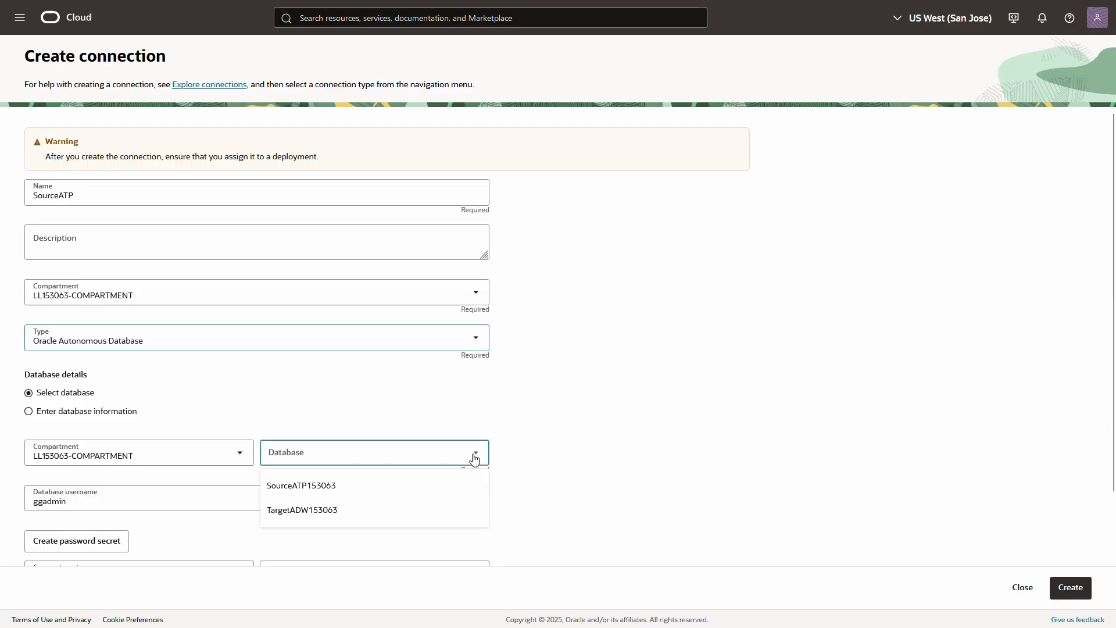
{"action": "left_click", "coordinate": [309, 486]}
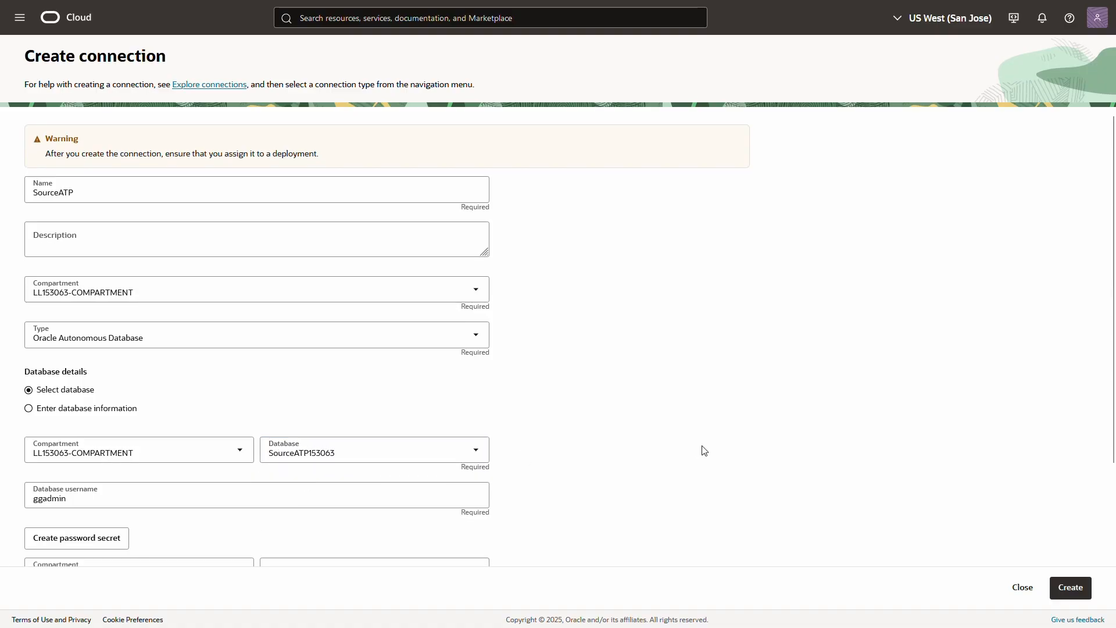
{"action": "scroll", "coordinate": [700, 451], "scroll_direction": "down", "scroll_amount": 2}
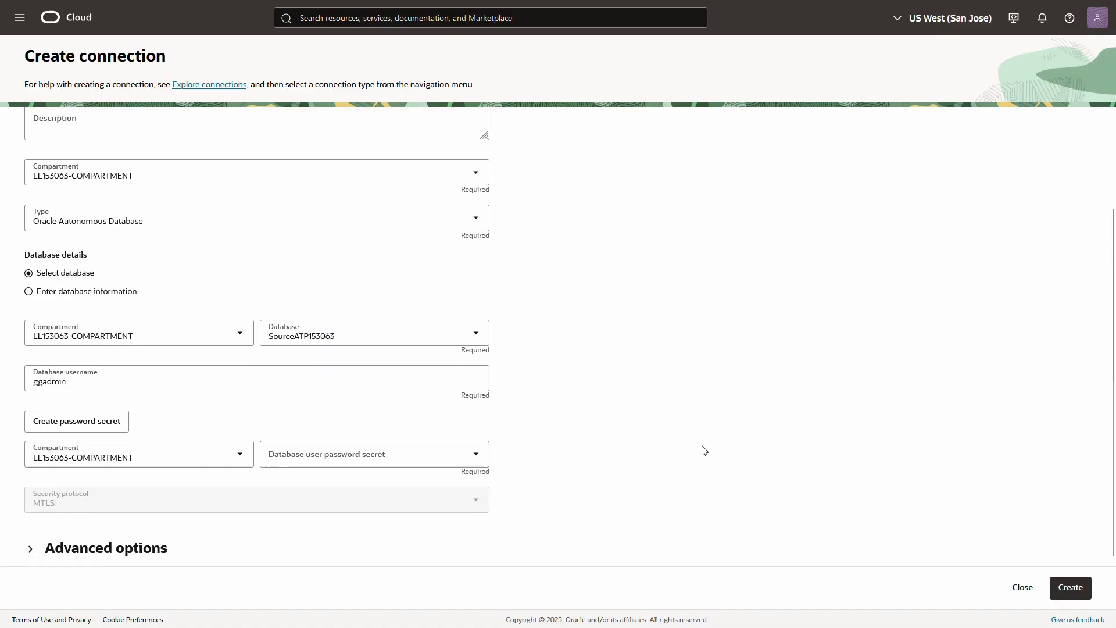
{"action": "left_click", "coordinate": [351, 454]}
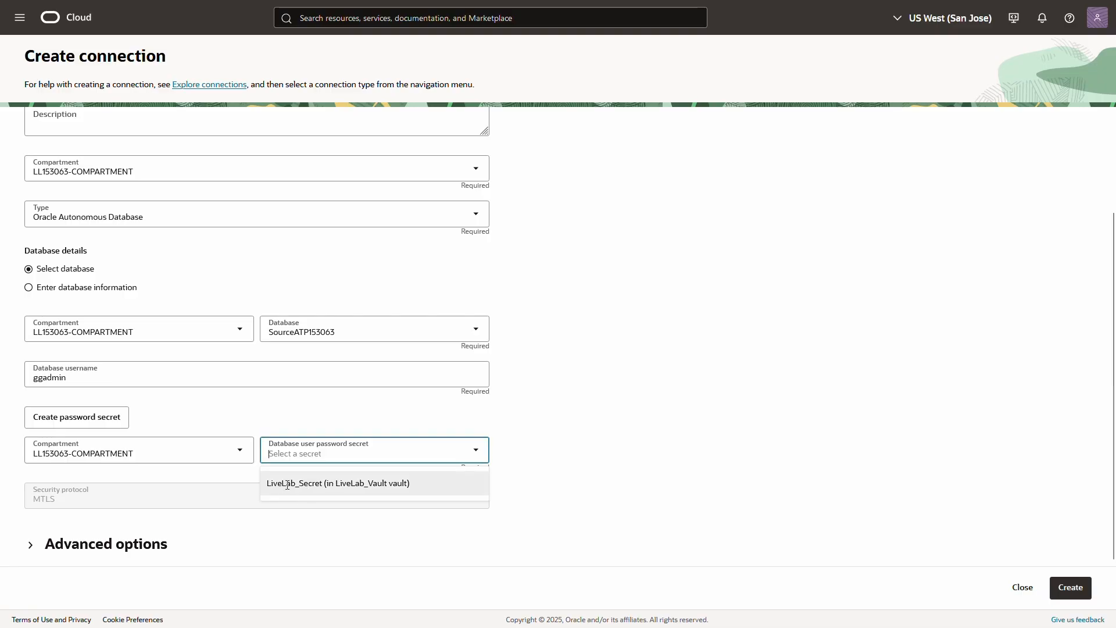
{"action": "left_click", "coordinate": [287, 485]}
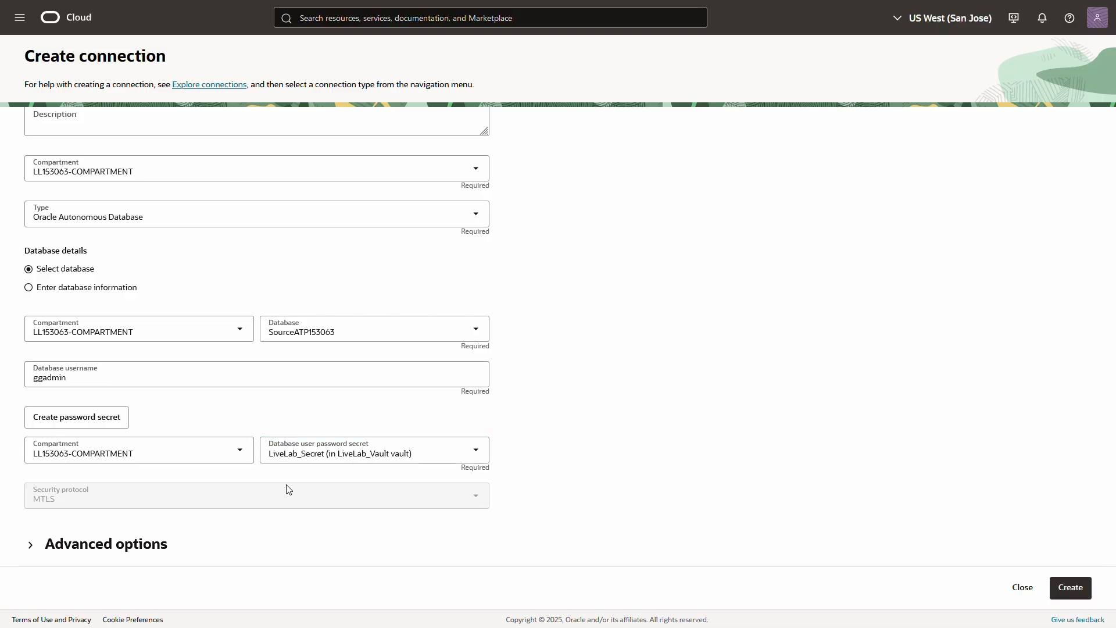
Step: Review the advanced network connectivity options and create the connection with Shared endpoint as the traffic routing method
{"action": "left_click", "coordinate": [90, 549]}
{"action": "scroll", "coordinate": [156, 523], "scroll_direction": "down", "scroll_amount": 4}
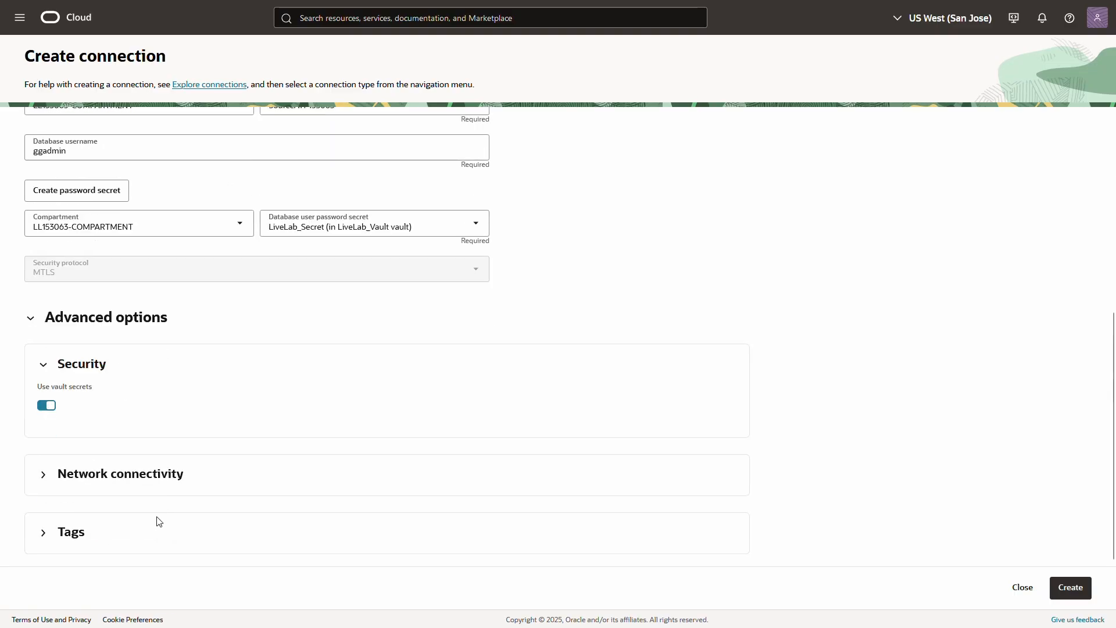
{"action": "left_click", "coordinate": [140, 480]}
{"action": "scroll", "coordinate": [139, 479], "scroll_direction": "down", "scroll_amount": 2}
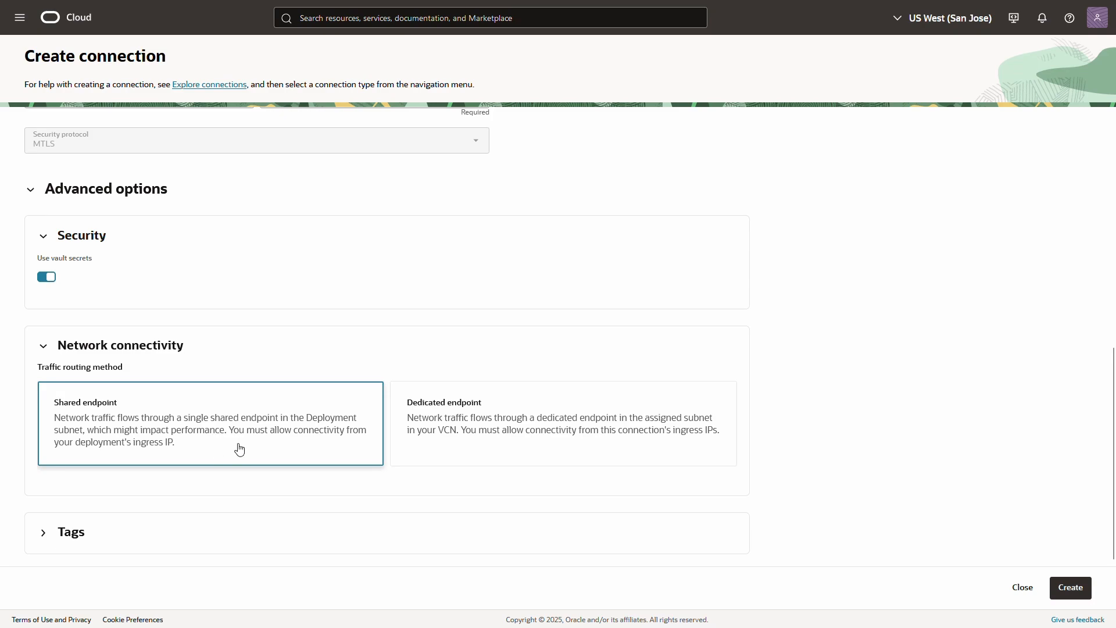
{"action": "left_click", "coordinate": [1071, 588]}
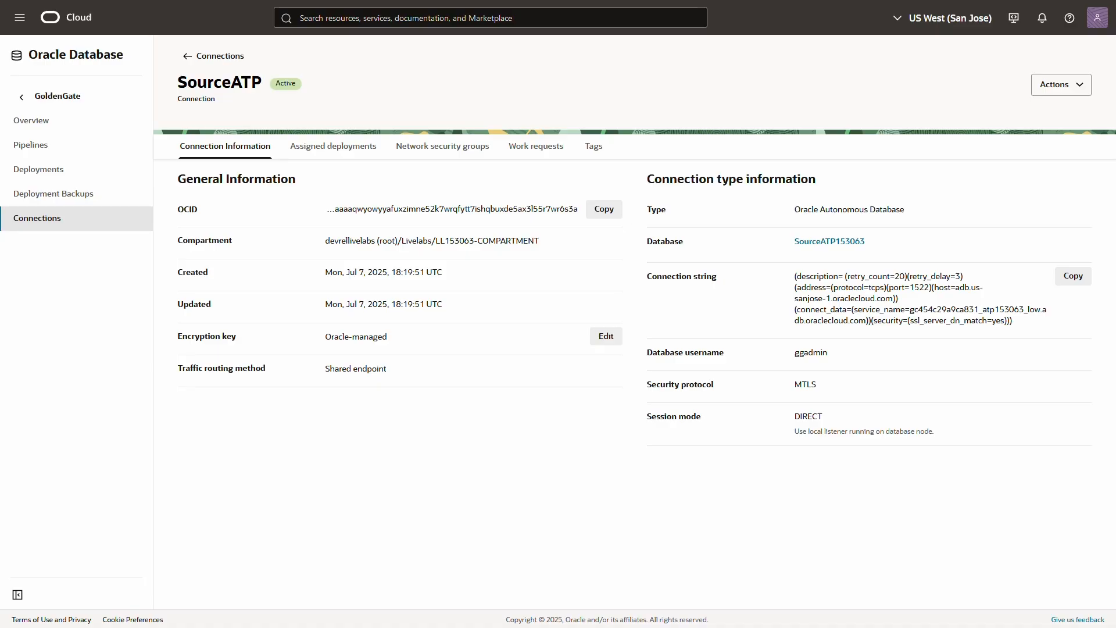
Step: Open the Database Users management page of the SourceATP153063 Autonomous Database
{"action": "left_click", "coordinate": [24, 20]}
{"action": "left_click", "coordinate": [141, 198]}
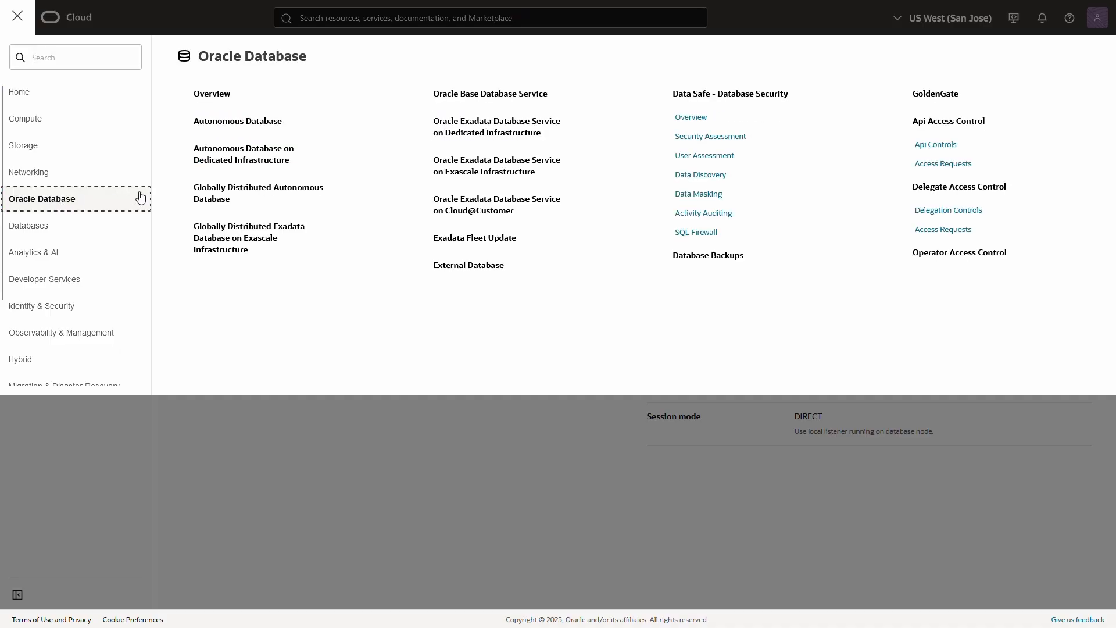
{"action": "left_click", "coordinate": [243, 126]}
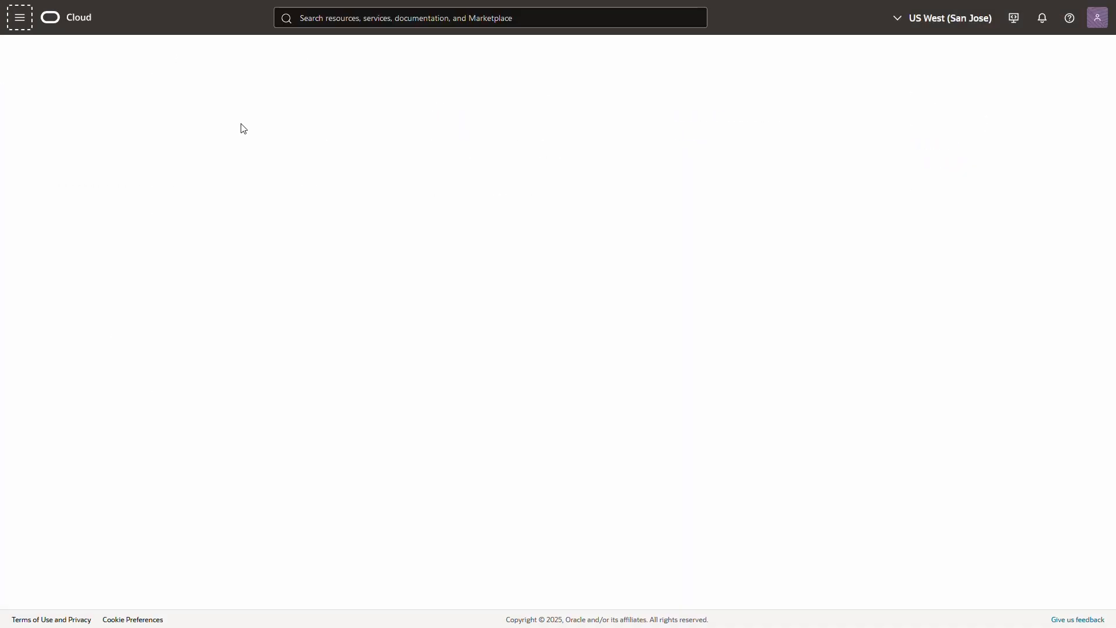
{"action": "left_click", "coordinate": [238, 270]}
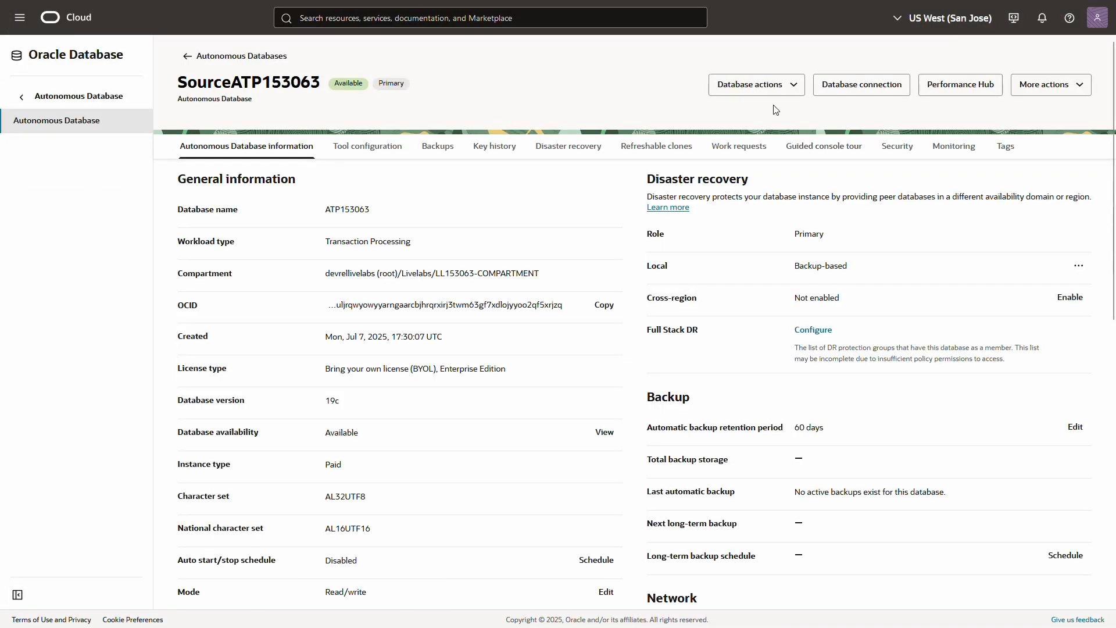
{"action": "left_click", "coordinate": [769, 91]}
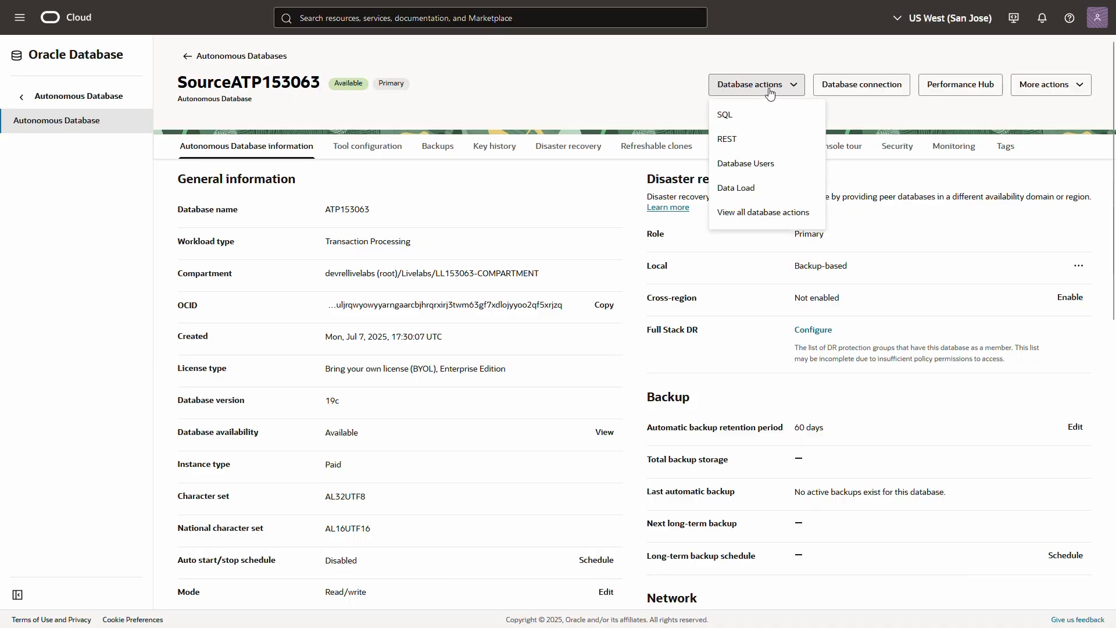
{"action": "left_click", "coordinate": [759, 163]}
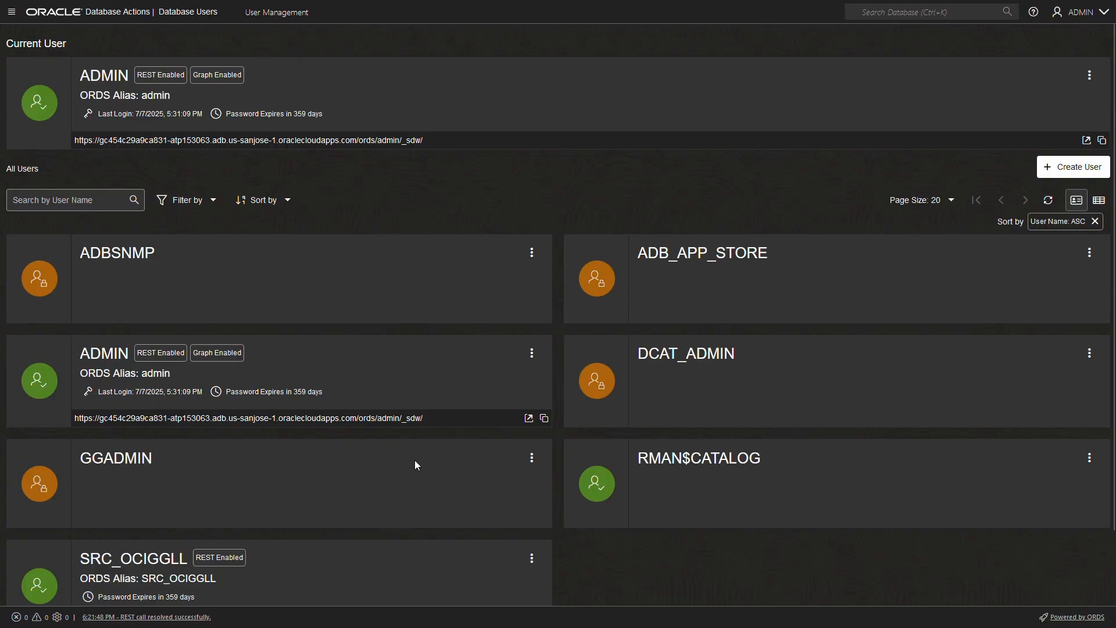
Step: Unlock the GGADMIN database account, enter and confirm its new password, and apply the changes
{"action": "left_click", "coordinate": [532, 458]}
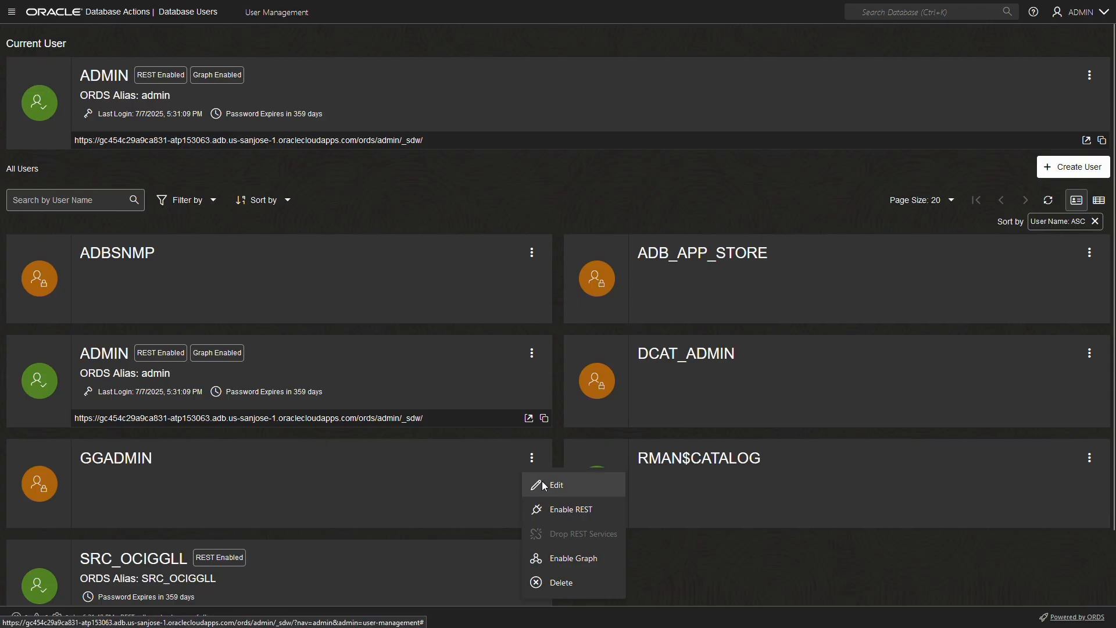
{"action": "left_click", "coordinate": [544, 486]}
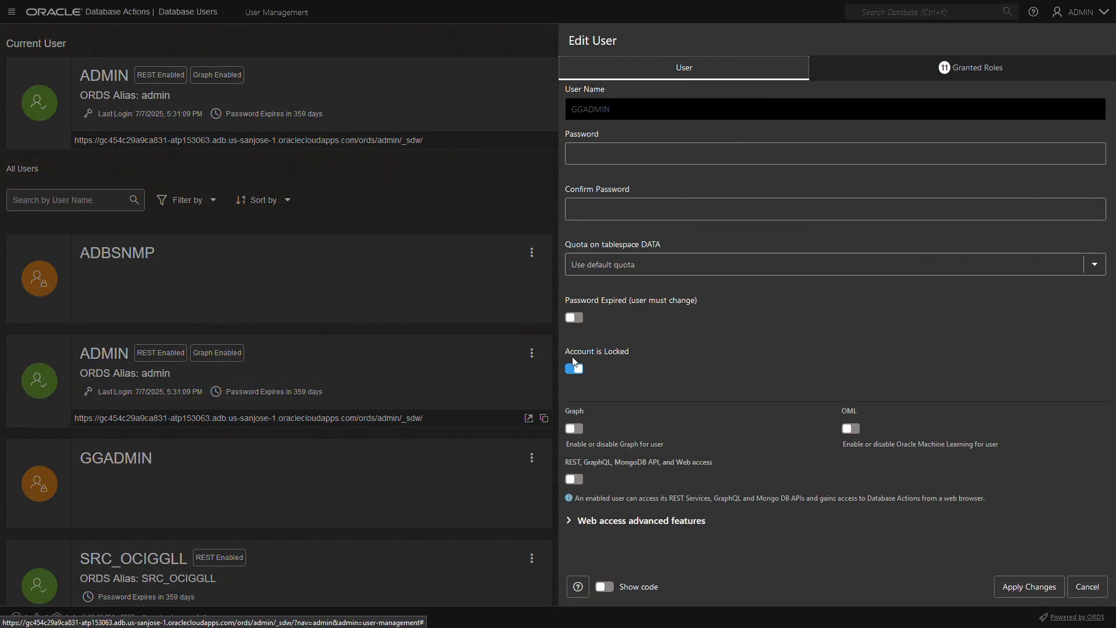
{"action": "left_click", "coordinate": [575, 369]}
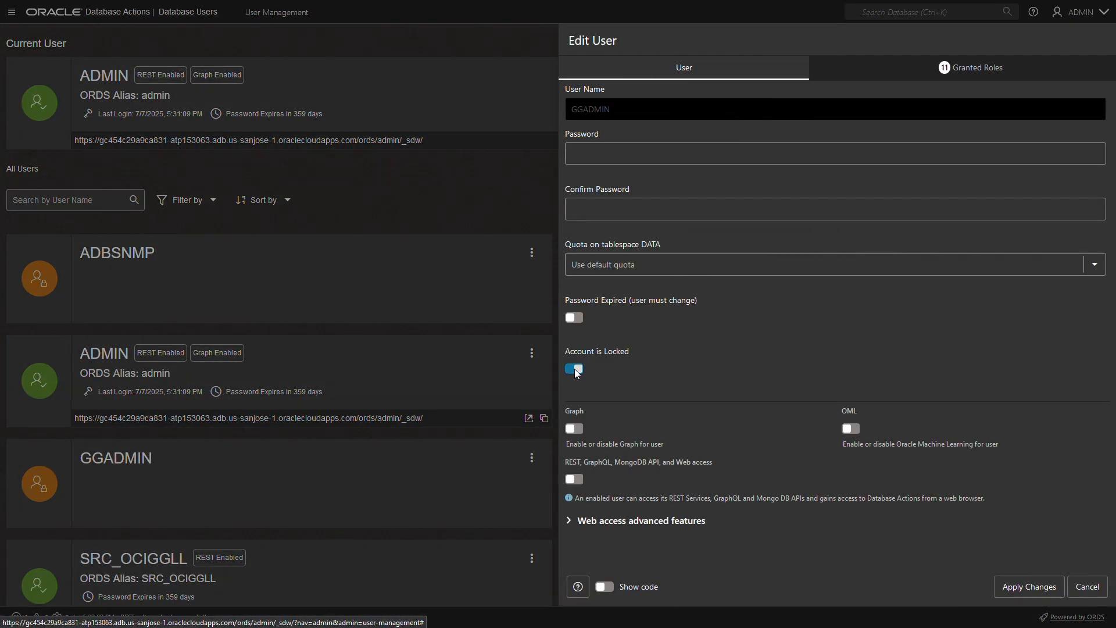
{"action": "left_click", "coordinate": [595, 152]}
{"action": "key", "text": "ctrl+v"}
{"action": "left_click", "coordinate": [602, 209]}
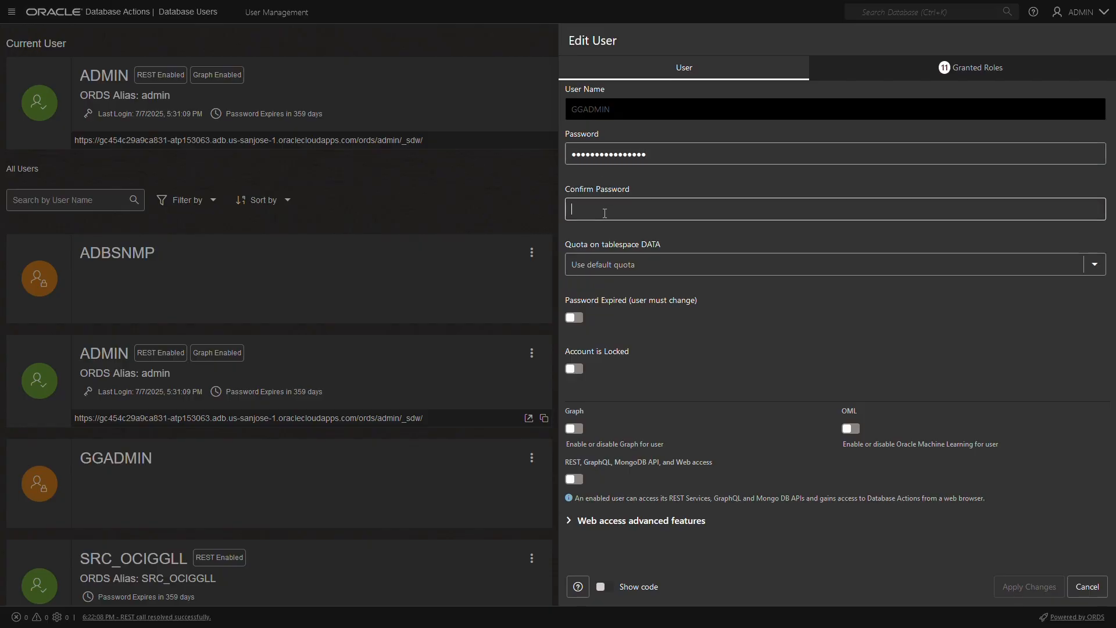
{"action": "key", "text": "ctrl+v"}
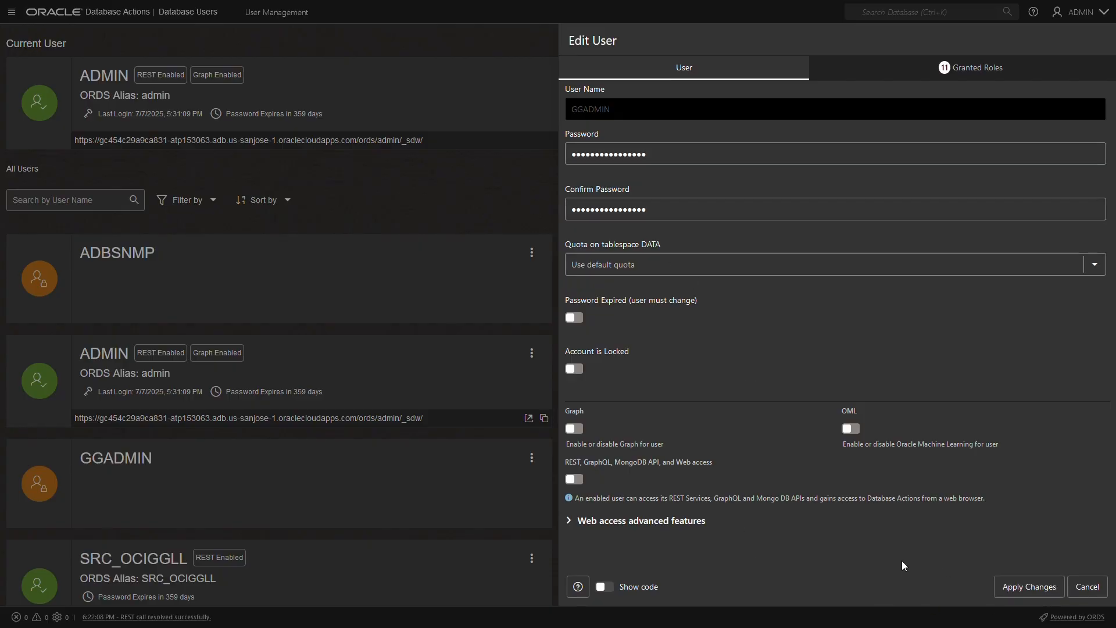
{"action": "left_click", "coordinate": [1012, 585]}
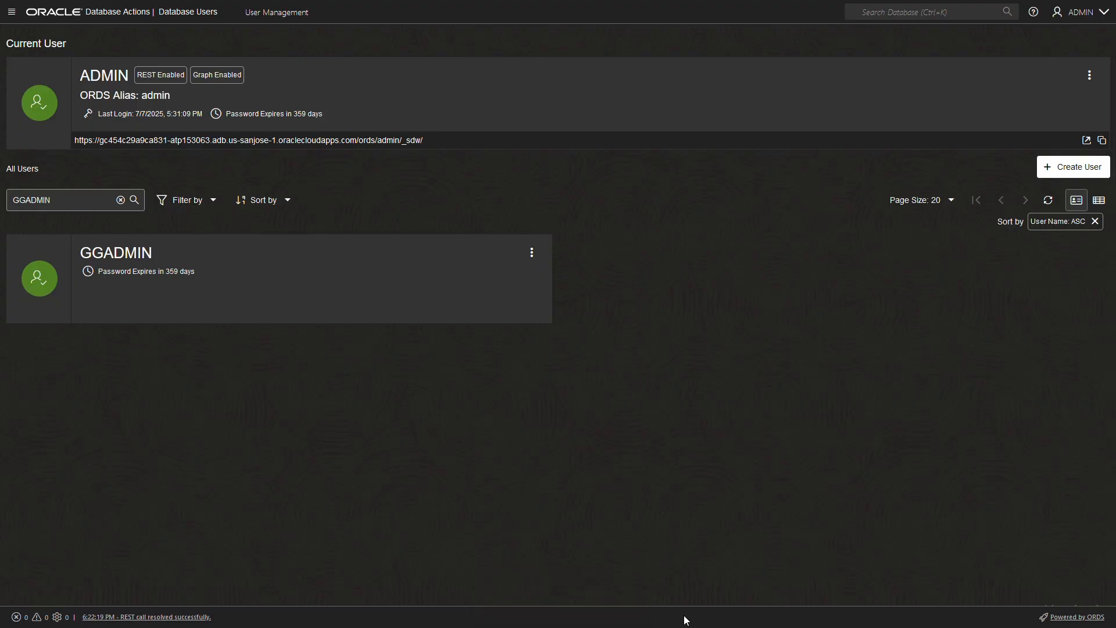
Step: Run "ALTER PLUGGABLE DATABASE ADD SUPPLEMENTAL LOG DATA;" as a script in the SQL worksheet
{"action": "left_click", "coordinate": [15, 9]}
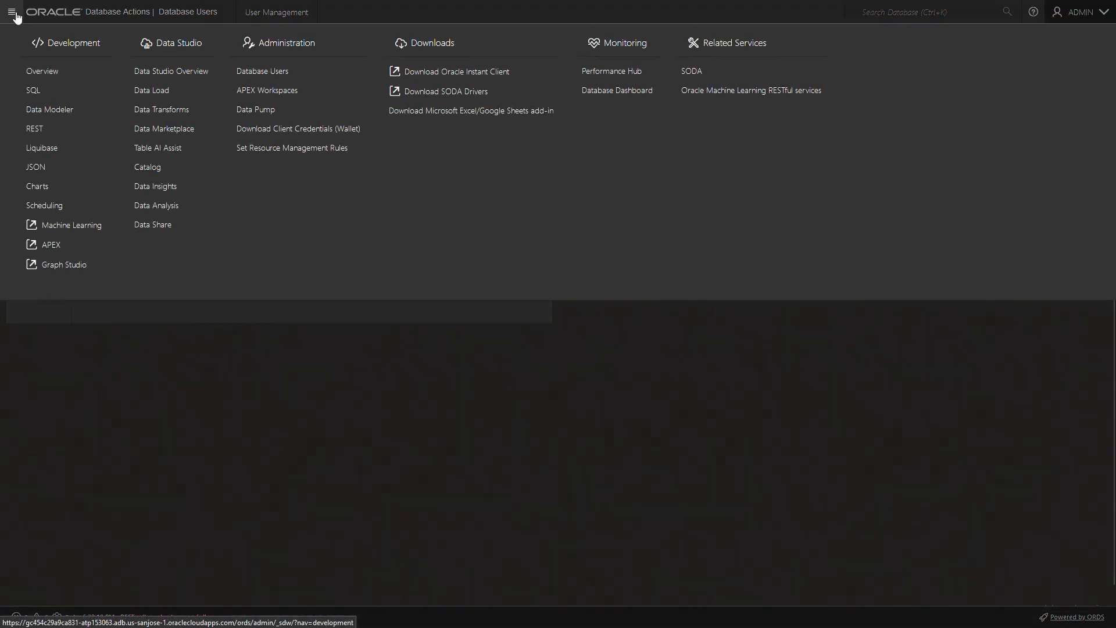
{"action": "left_click", "coordinate": [55, 100]}
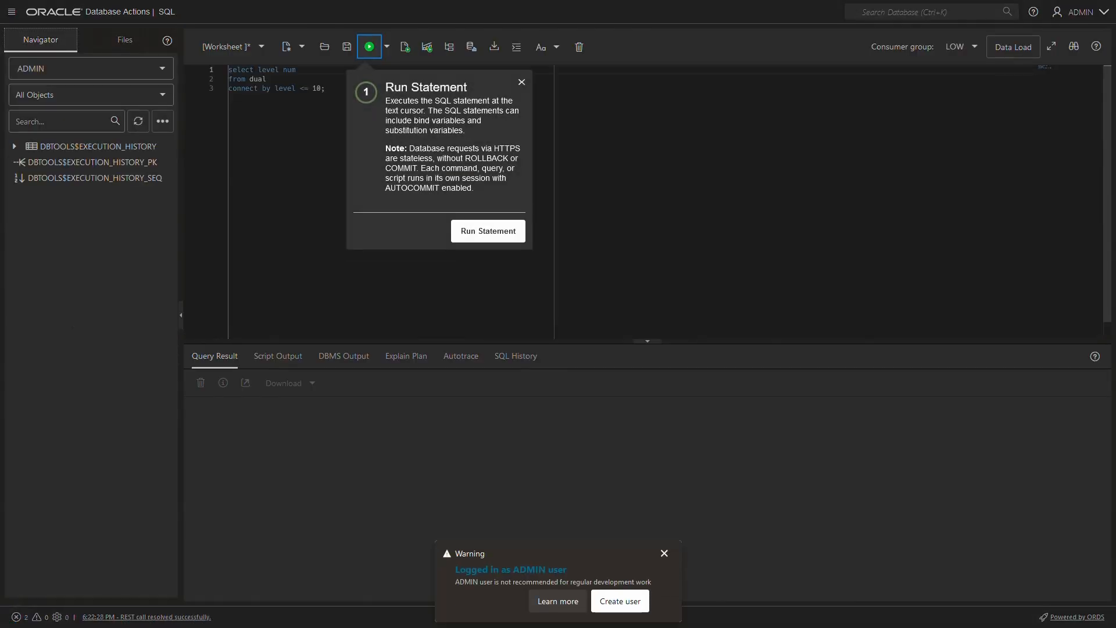
{"action": "left_click", "coordinate": [522, 80]}
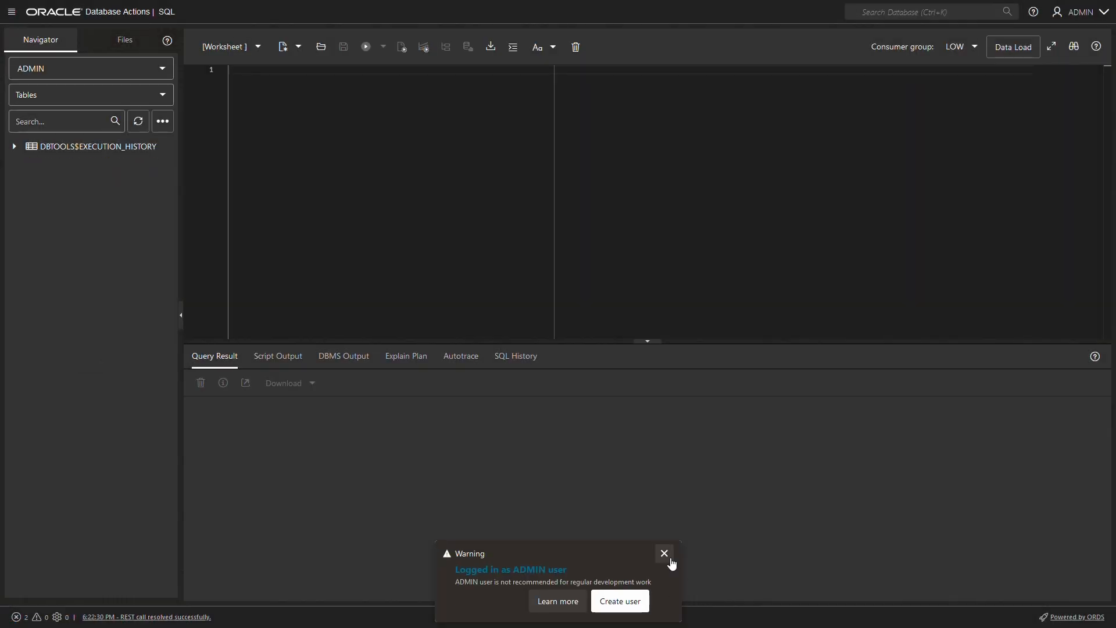
{"action": "left_click", "coordinate": [664, 553]}
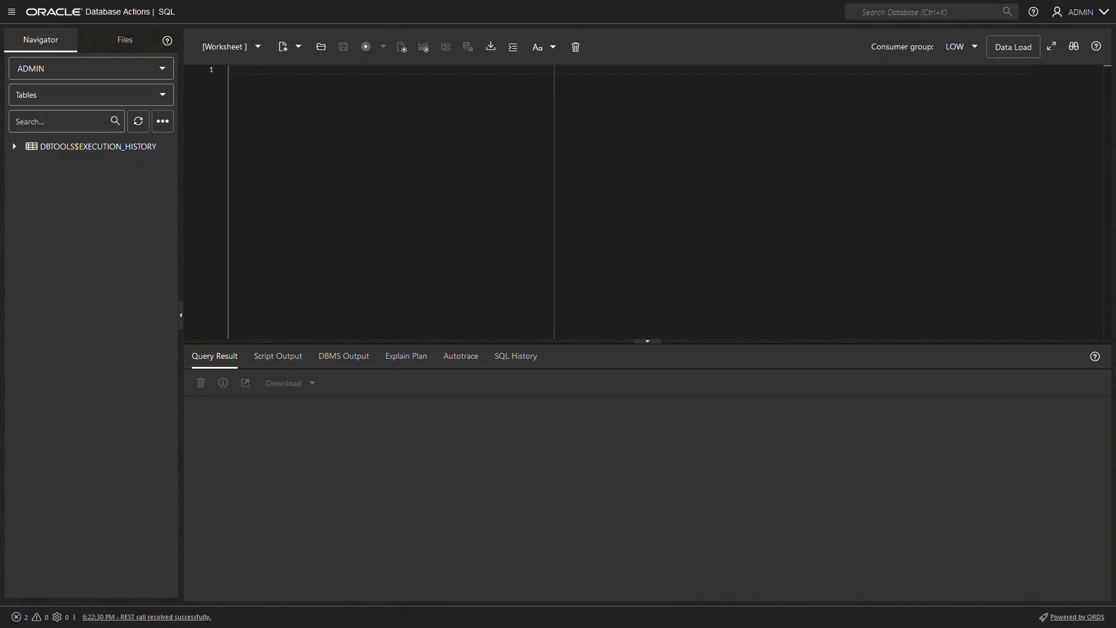
{"action": "type", "text": "ALTER PLUGGABLE DATABASE ADD SUPPLEMENTAL LOG DATA;"}
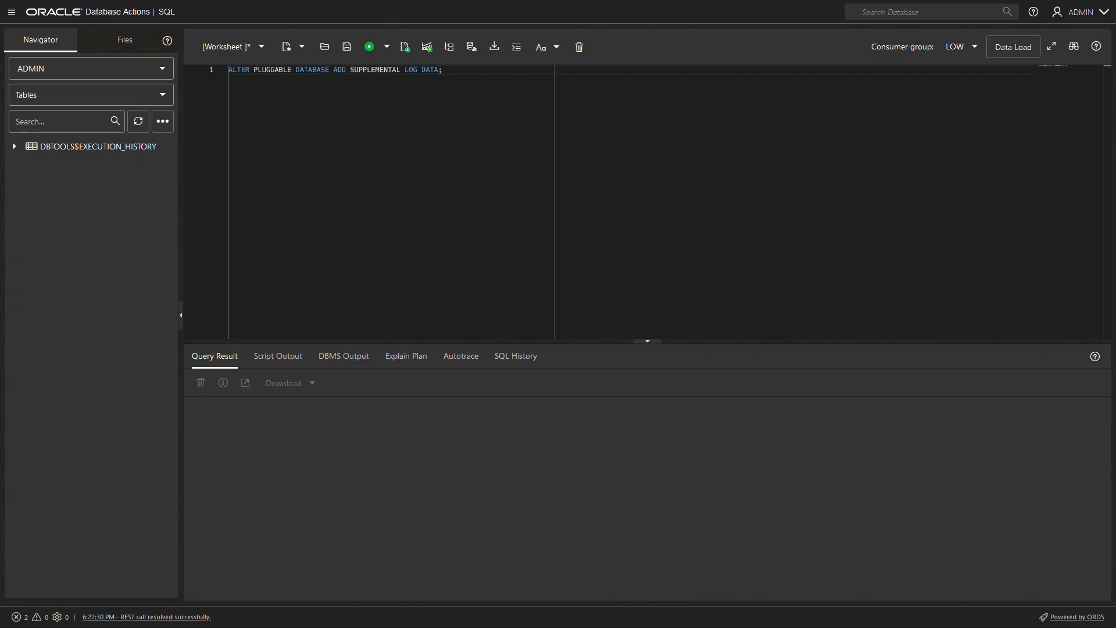
{"action": "left_click", "coordinate": [405, 47]}
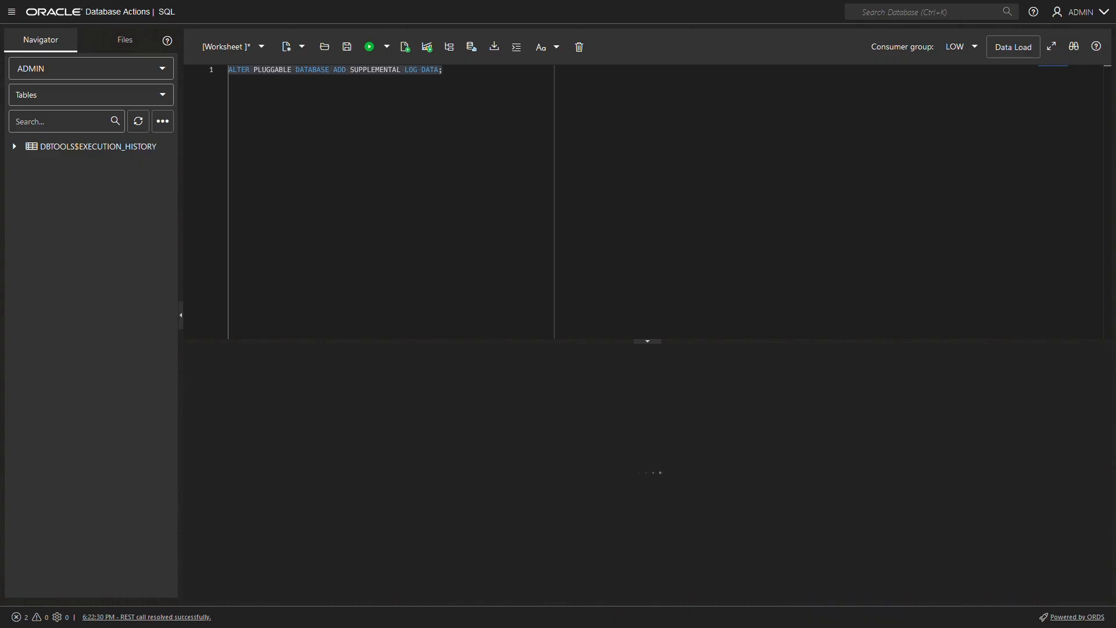
Step: Run "select * from DBA_GOLDENGATE_SUPPORT_MODE where owner = 'SRC_OCIGGLL';" as a script to check the schema's support mode
{"action": "type", "text": "select * from DBA_GOLDENGATE_SUPPORT_MODE where owner = 'SRC_OCIGGLL';"}
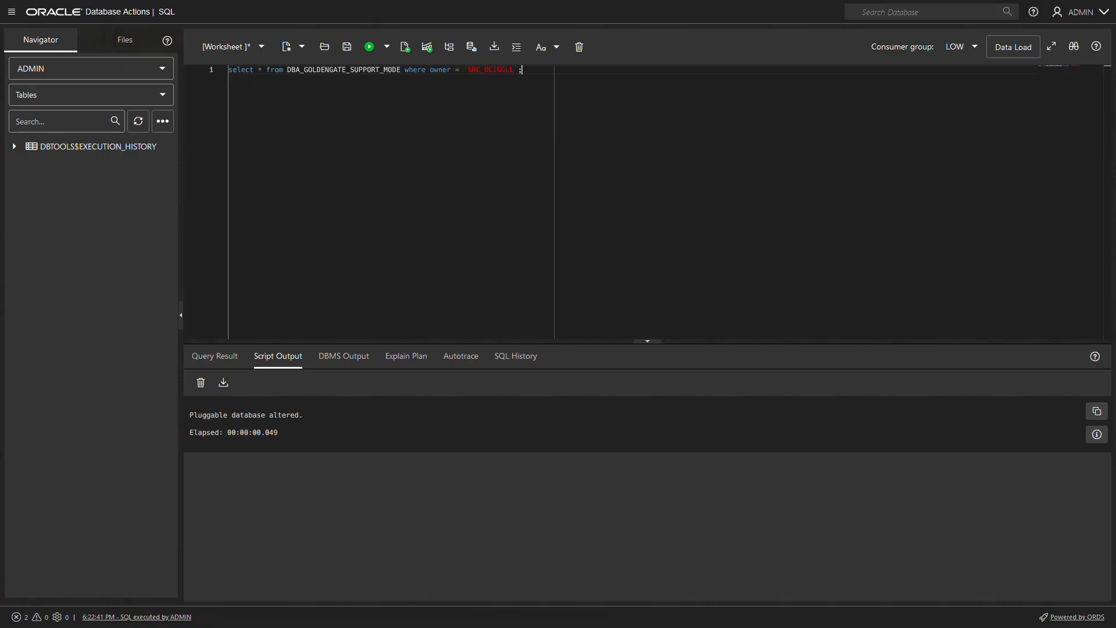
{"action": "left_click", "coordinate": [406, 46]}
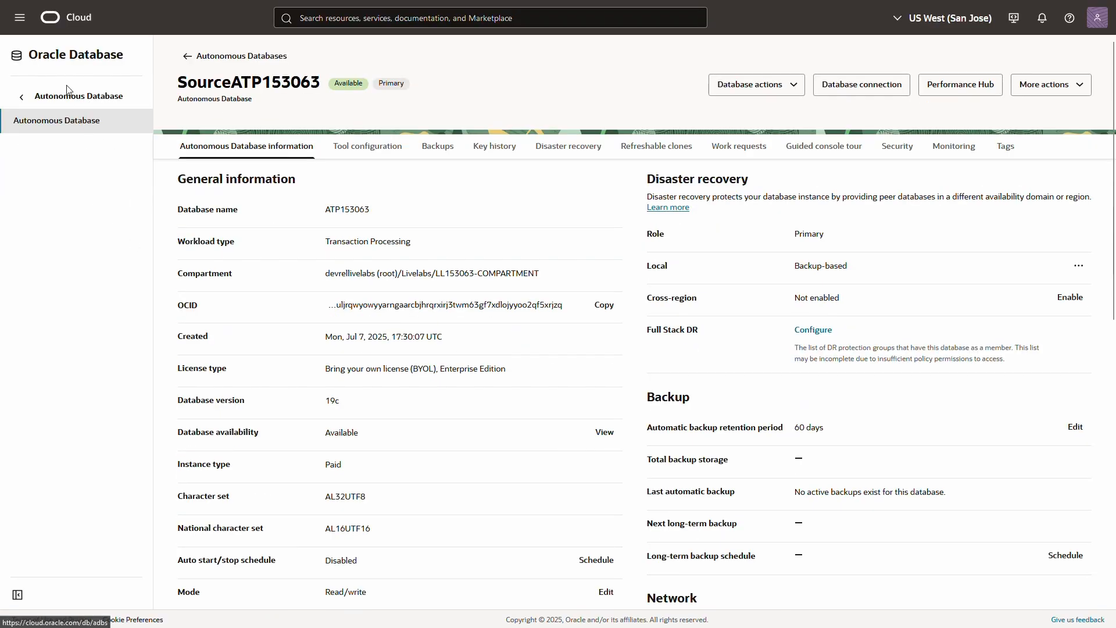
Step: Start a new GoldenGate connection named TargetADW with the type Oracle Autonomous Database
{"action": "left_click", "coordinate": [20, 18]}
{"action": "left_click", "coordinate": [41, 198]}
{"action": "left_click", "coordinate": [976, 99]}
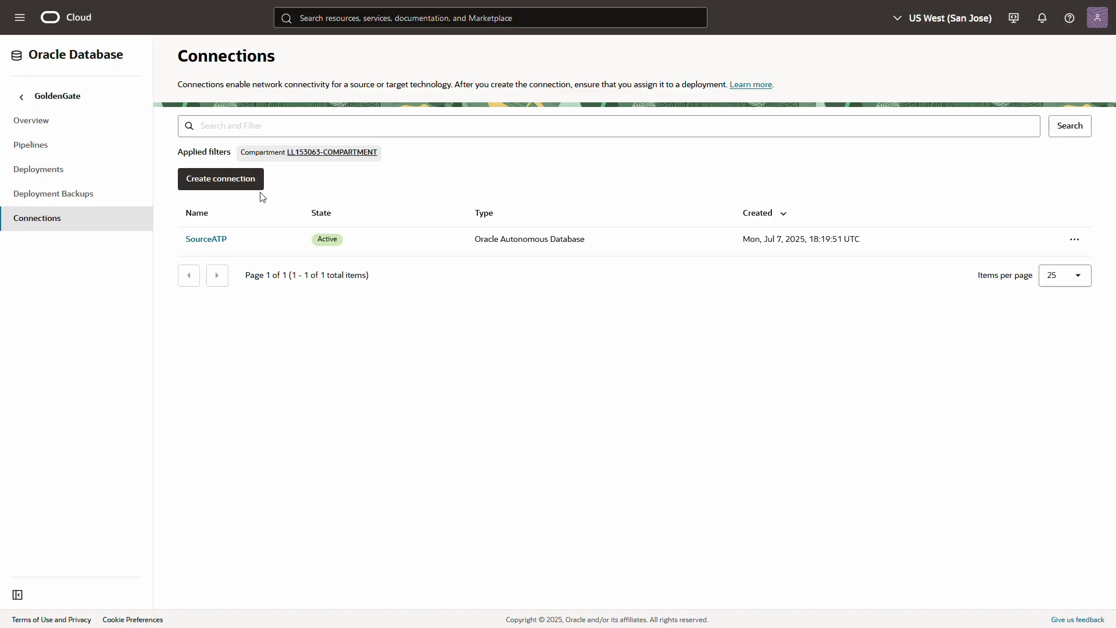
{"action": "left_click", "coordinate": [258, 188]}
{"action": "left_click", "coordinate": [113, 196]}
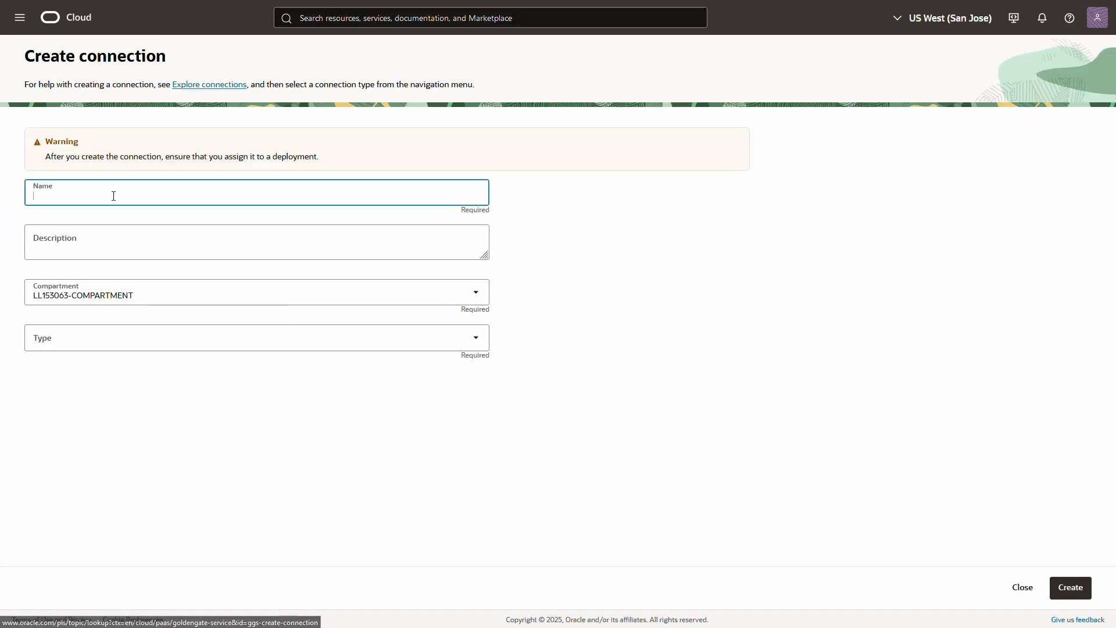
{"action": "type", "text": "TargetADW"}
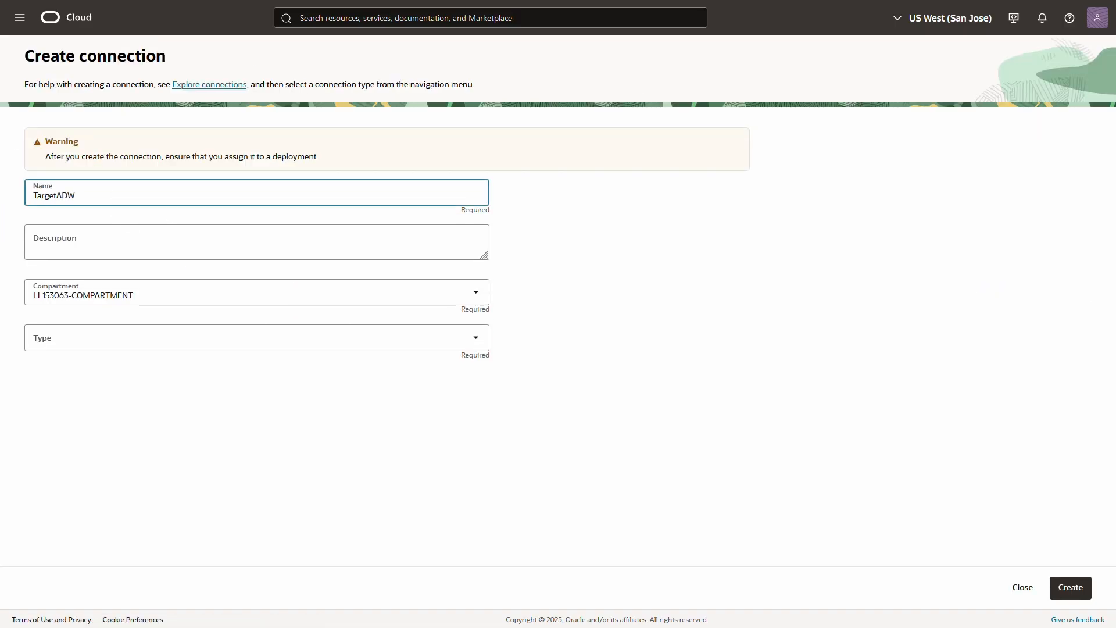
{"action": "left_click", "coordinate": [100, 344]}
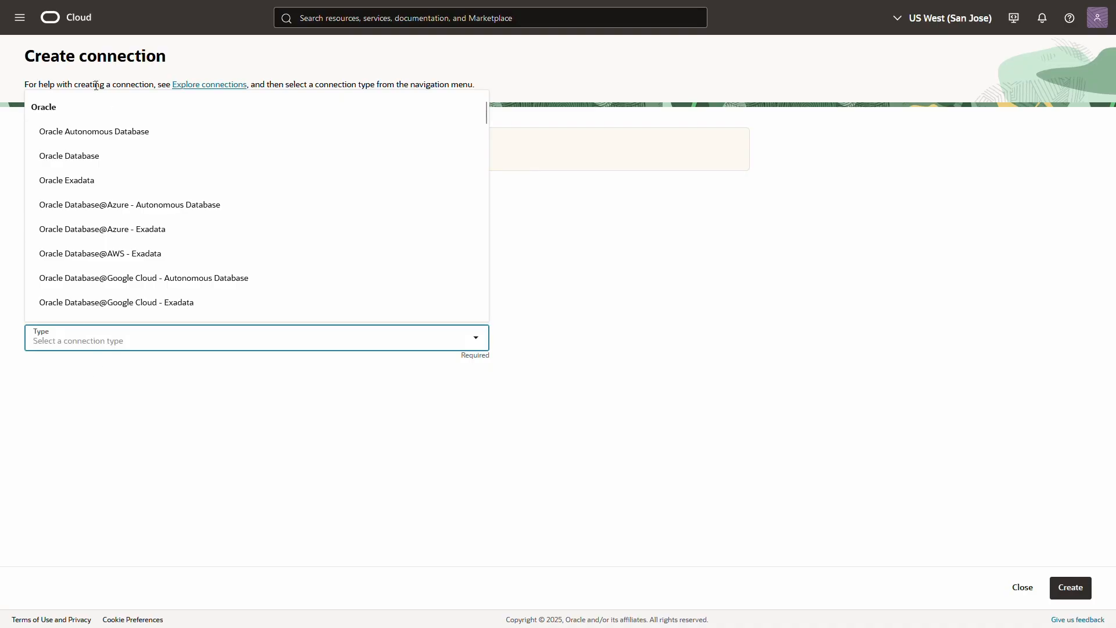
{"action": "left_click", "coordinate": [104, 133]}
Step: Select database TargetADW153063 and password secret LiveLab_Secret, review the network connectivity options, and create the TargetADW connection
{"action": "left_click", "coordinate": [318, 457]}
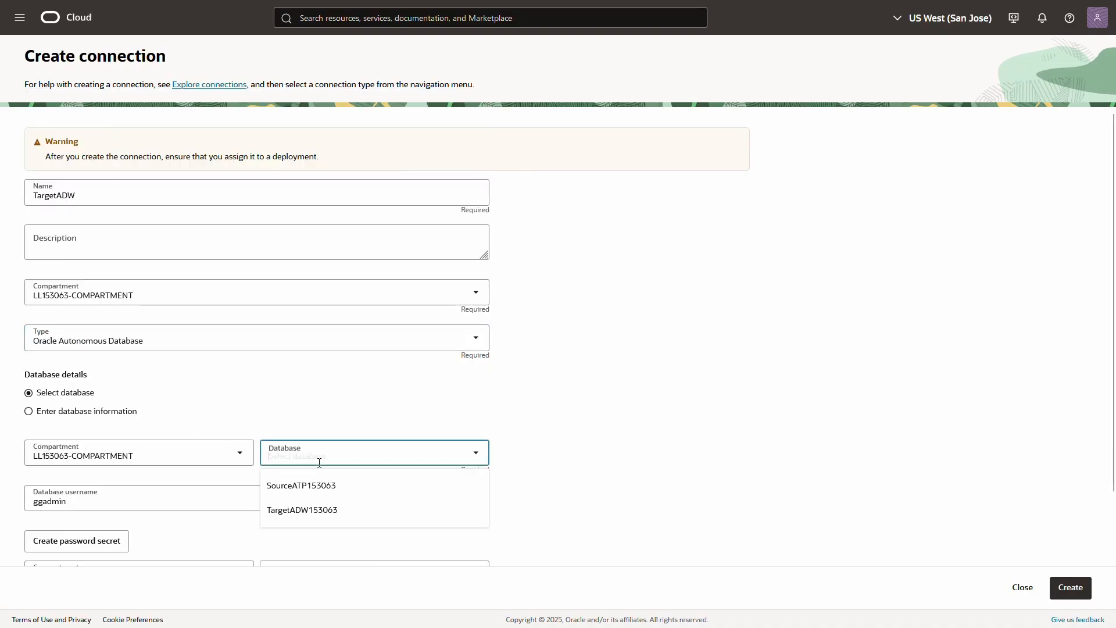
{"action": "left_click", "coordinate": [298, 512]}
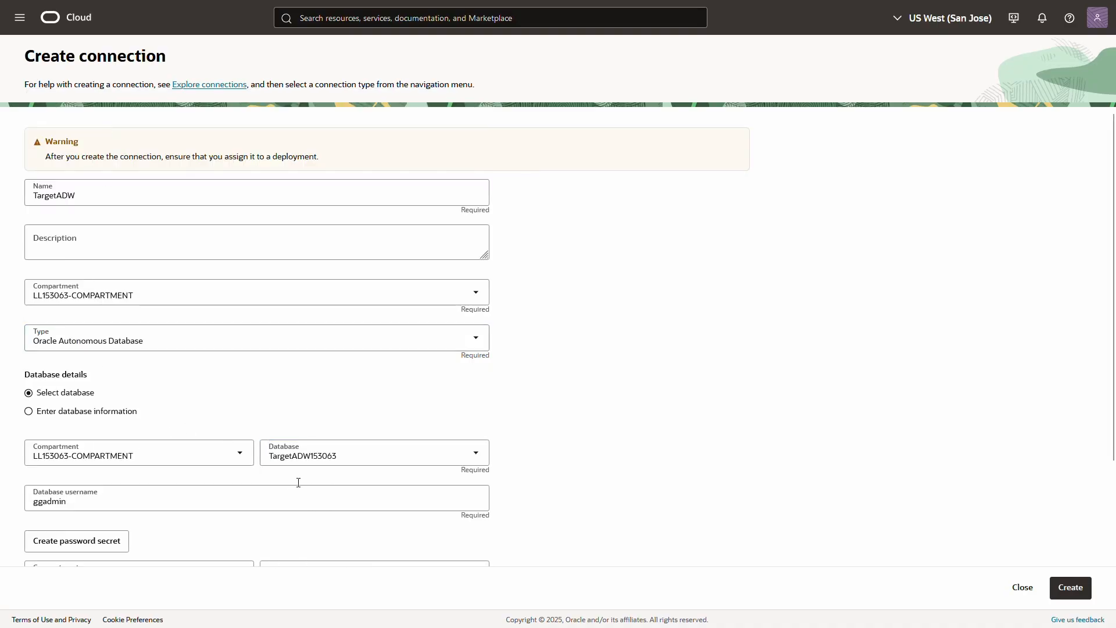
{"action": "scroll", "coordinate": [702, 445], "scroll_direction": "down", "scroll_amount": 2}
{"action": "left_click", "coordinate": [382, 451]}
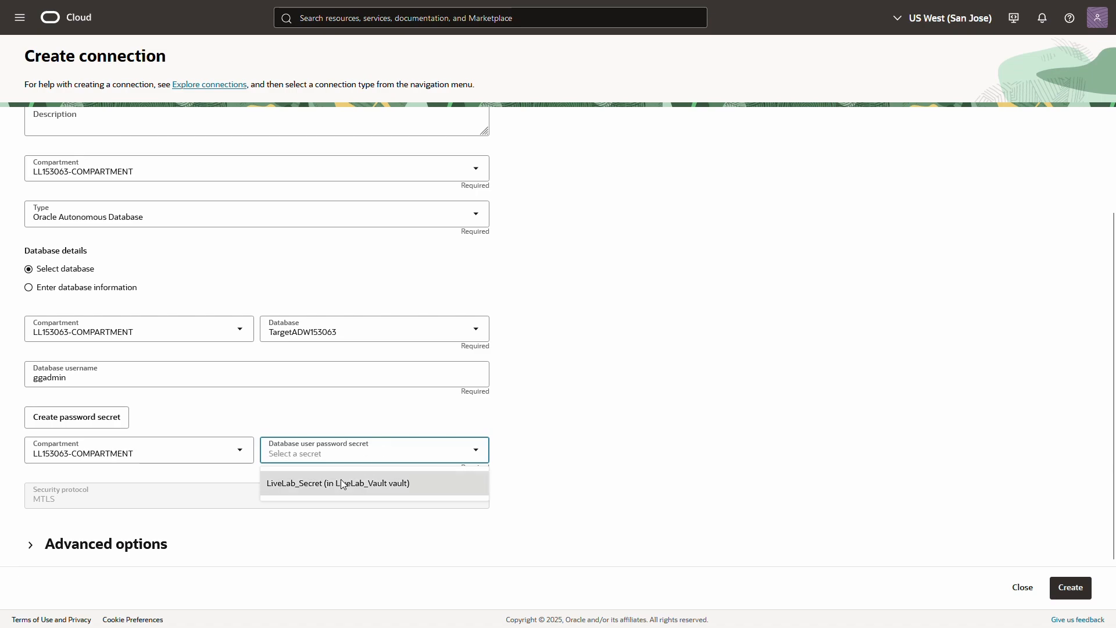
{"action": "left_click", "coordinate": [407, 482]}
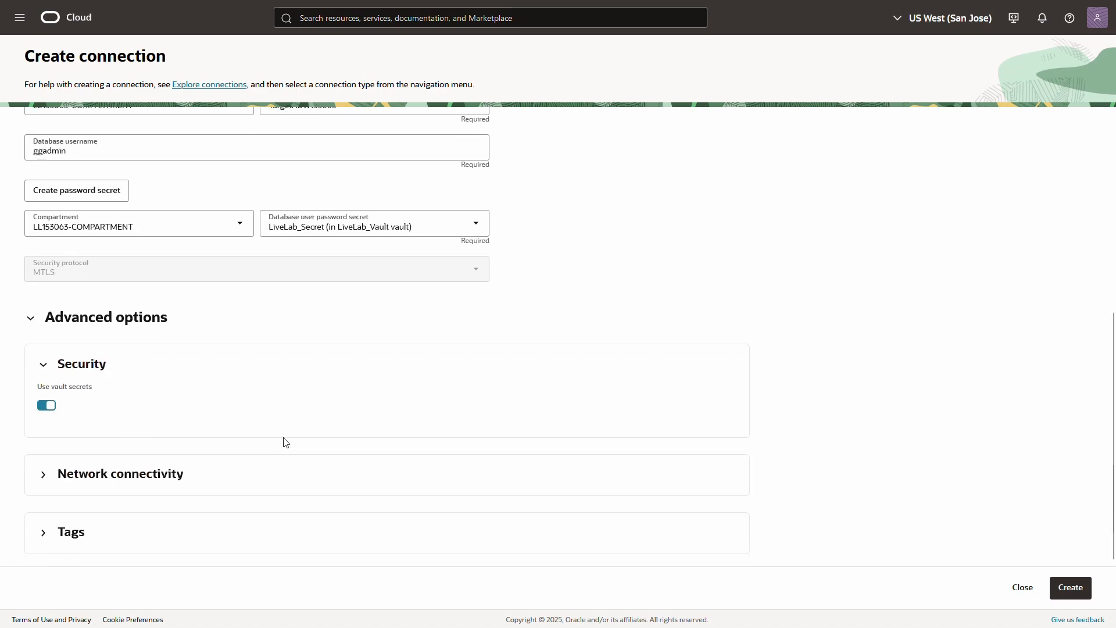
{"action": "left_click", "coordinate": [149, 479]}
{"action": "scroll", "coordinate": [145, 479], "scroll_direction": "down", "scroll_amount": 2}
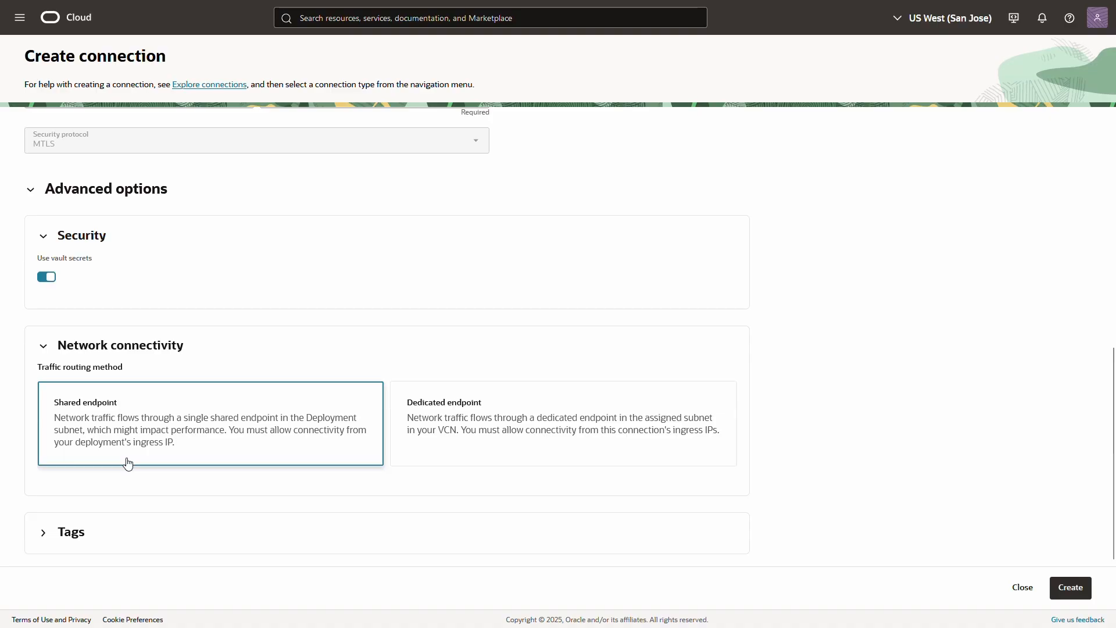
{"action": "left_click", "coordinate": [1073, 588]}
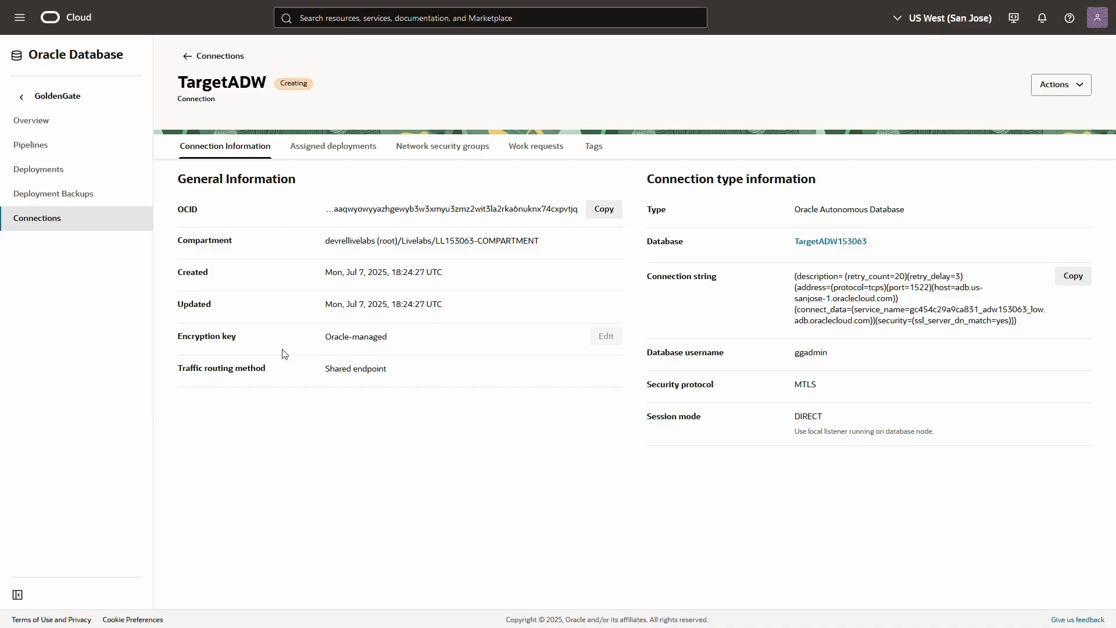
Step: Open the Database Users management page of the TargetADW153063 Autonomous Database
{"action": "left_click", "coordinate": [19, 18]}
{"action": "left_click", "coordinate": [53, 207]}
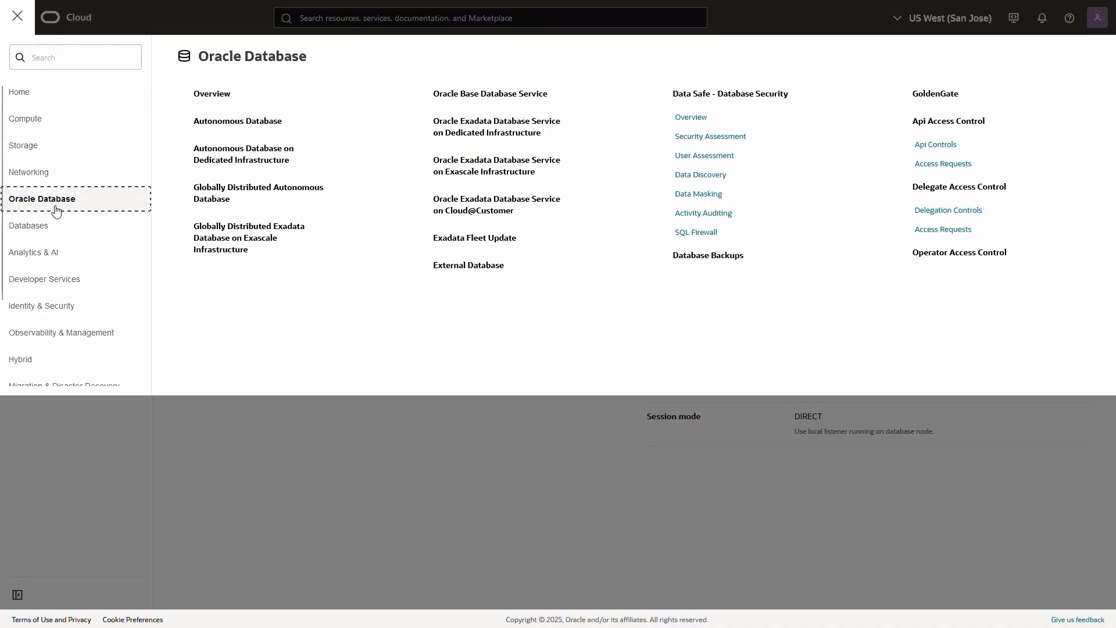
{"action": "left_click", "coordinate": [237, 128]}
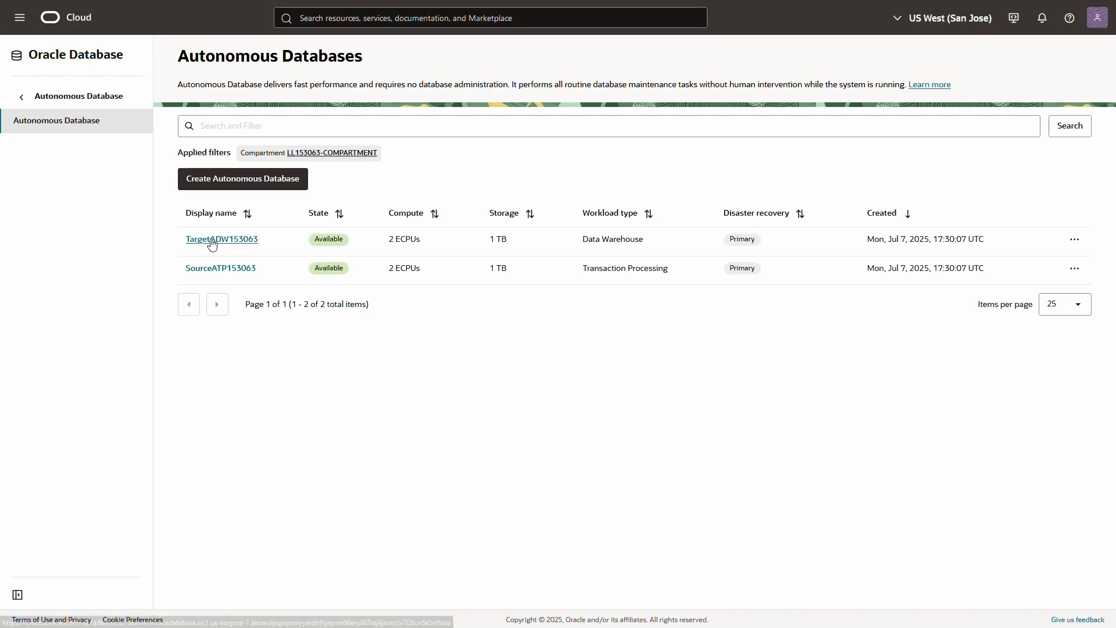
{"action": "left_click", "coordinate": [211, 239]}
{"action": "left_click", "coordinate": [773, 86]}
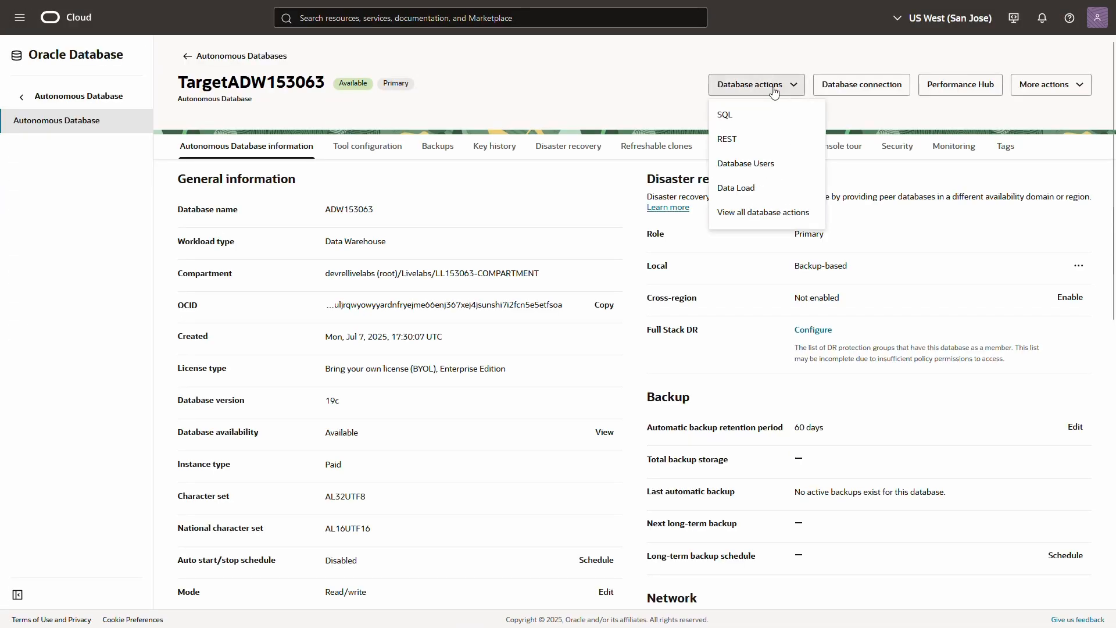
{"action": "left_click", "coordinate": [735, 165]}
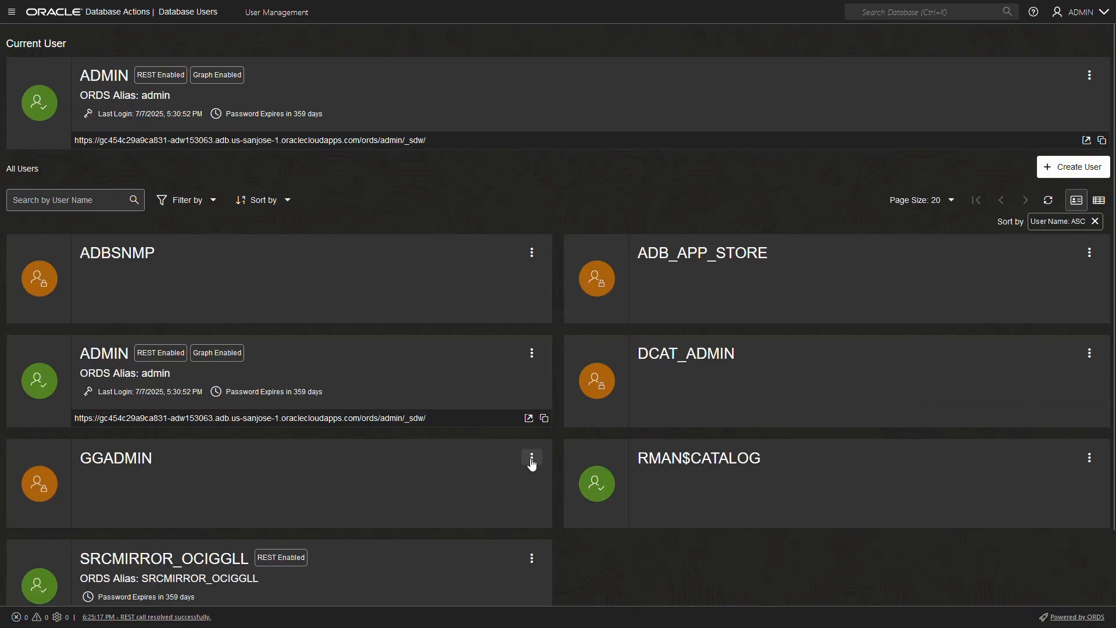
Step: Unlock the GGADMIN account in the target database, enter and confirm its new password, and apply the changes
{"action": "left_click", "coordinate": [531, 460]}
{"action": "left_click", "coordinate": [550, 480]}
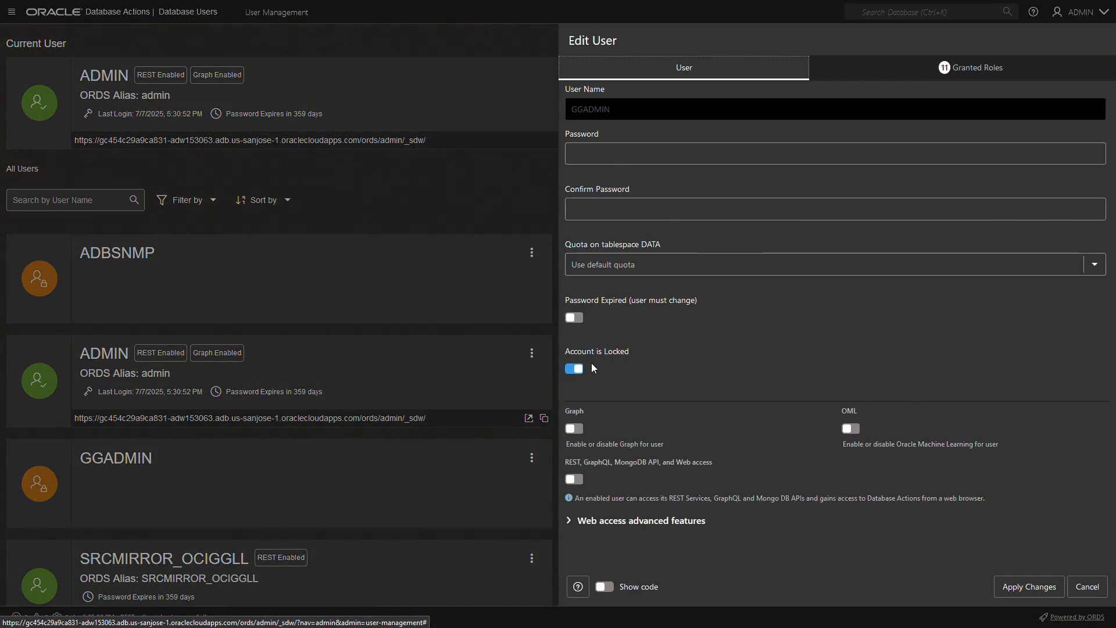
{"action": "left_click", "coordinate": [579, 368]}
{"action": "left_click", "coordinate": [650, 158]}
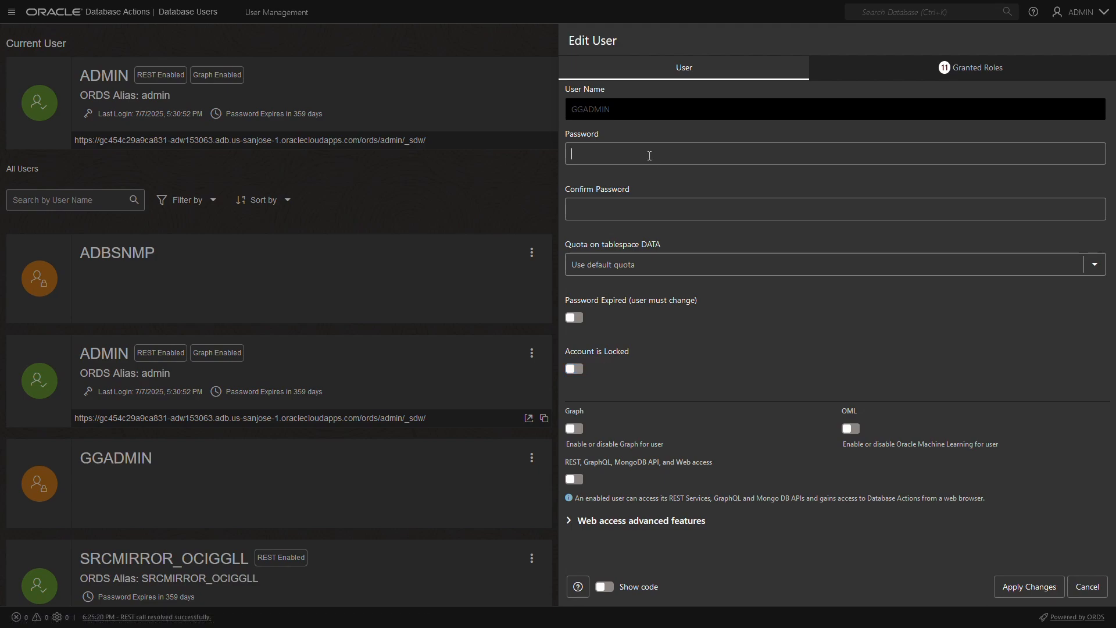
{"action": "key", "text": "ctrl+v"}
{"action": "key", "text": "Tab"}
{"action": "key", "text": "ctrl+v"}
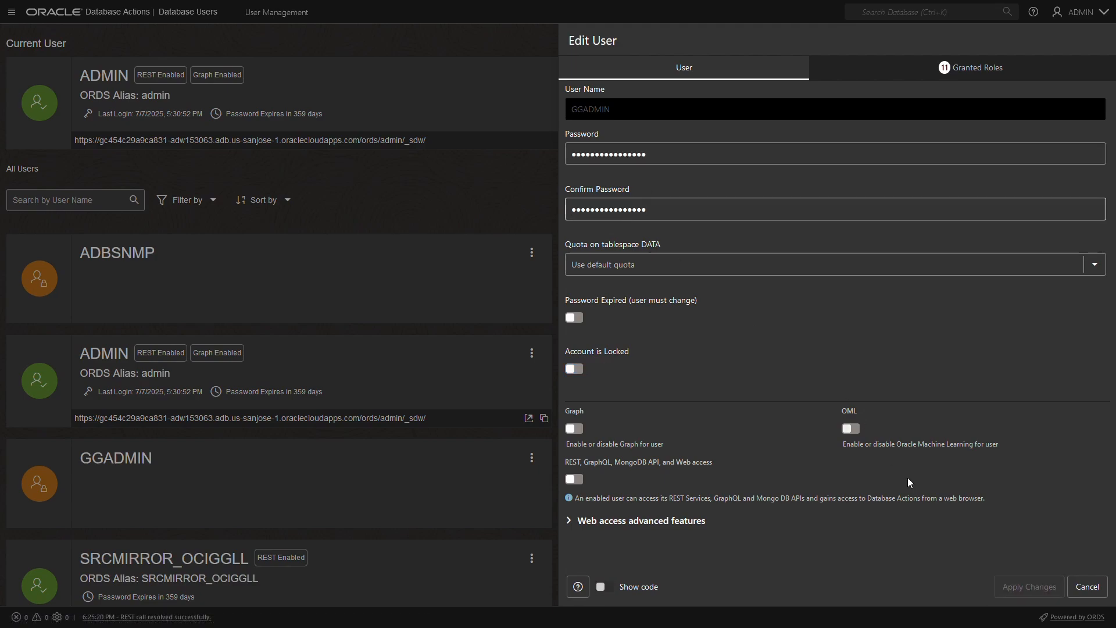
{"action": "left_click", "coordinate": [1024, 591]}
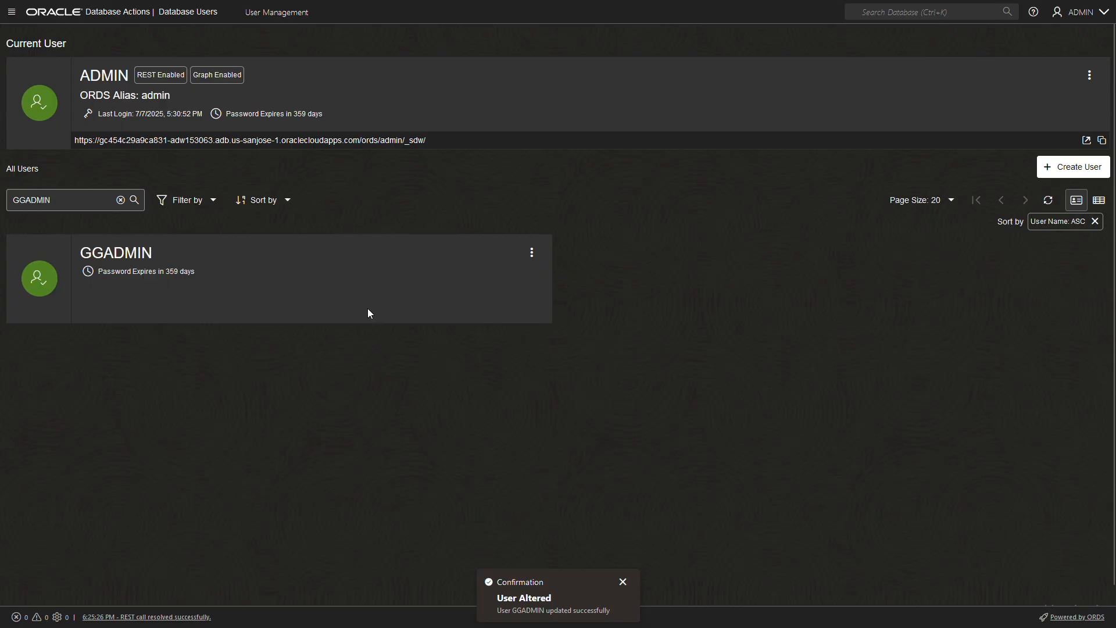
Step: Open the target database's SQL worksheet, dismiss the ADMIN user warning, and run "ALTER PLUGGABLE DATABASE ADD SUPPLEMENTAL LOG DATA;" as a script
{"action": "left_click", "coordinate": [12, 12]}
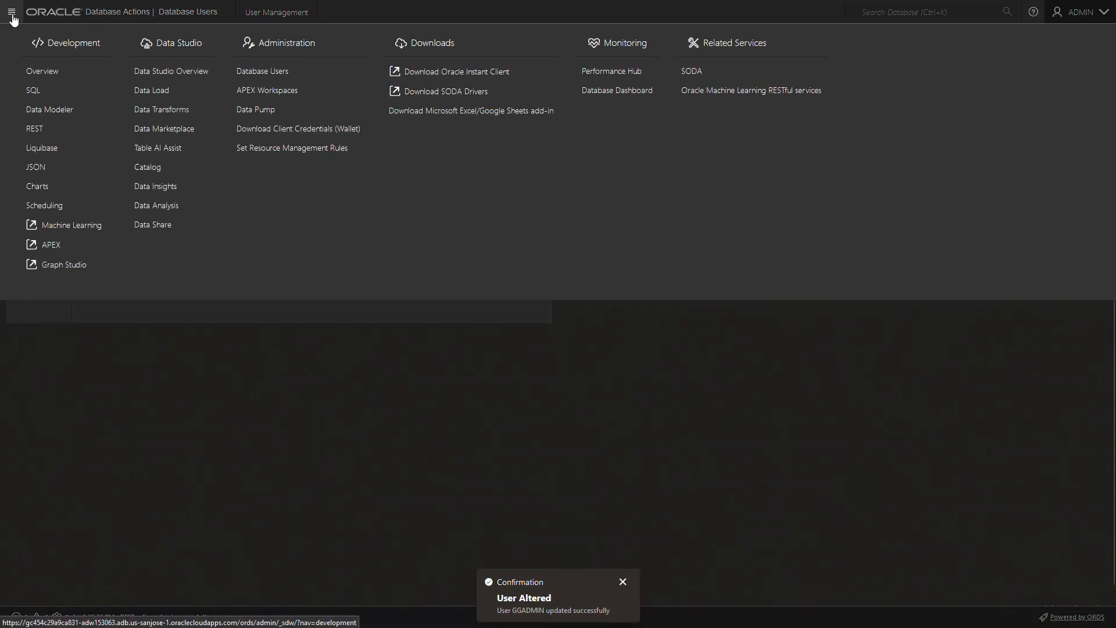
{"action": "left_click", "coordinate": [41, 90]}
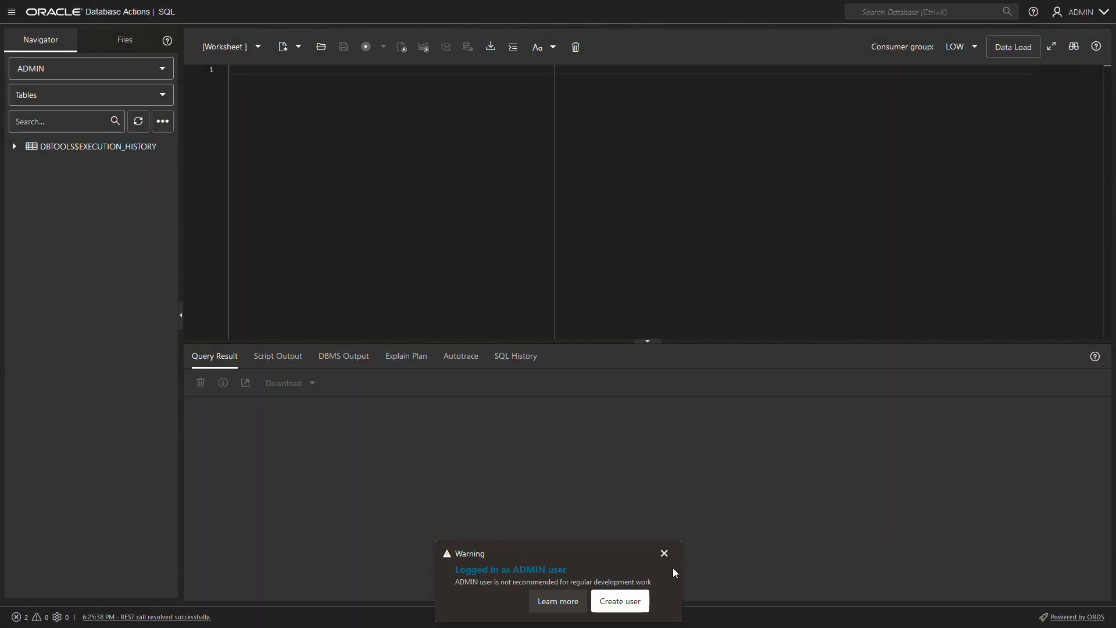
{"action": "left_click", "coordinate": [664, 553]}
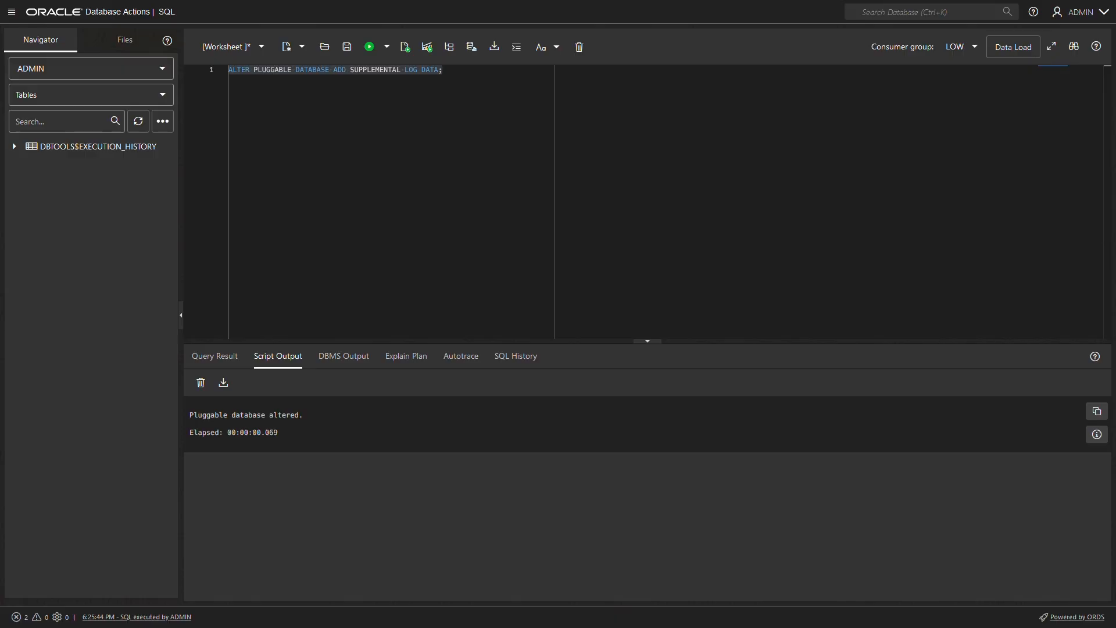
Step: Replace the worksheet statement with "select * from DBA_GOLDENGATE_SUPPORT_MODE where owner = 'SRC_OCIGGLL';" and run it as a script
{"action": "left_click", "coordinate": [473, 142]}
{"action": "key", "text": "ctrl+a"}
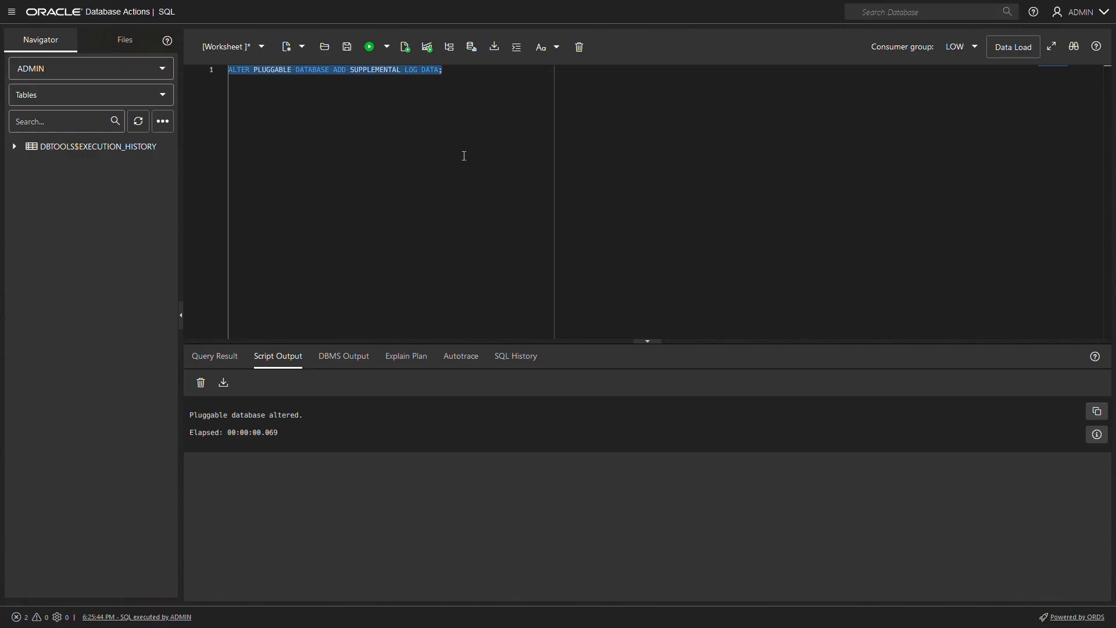
{"action": "type", "text": "select * from DBA_GOLDENGATE_SUPPORT_MODE where owner = 'SRC_OCIGGLL';"}
{"action": "left_click", "coordinate": [406, 46]}
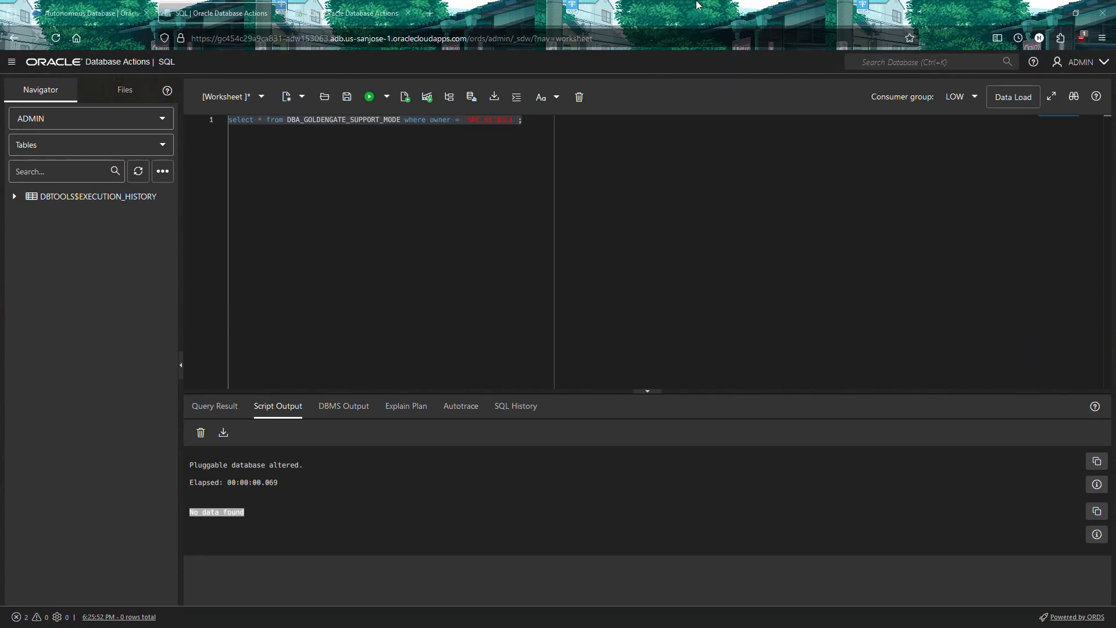
Step: Return to the Oracle Cloud console and open the GoldenGate Connections list to check the state of both connections
{"action": "left_click", "coordinate": [93, 13]}
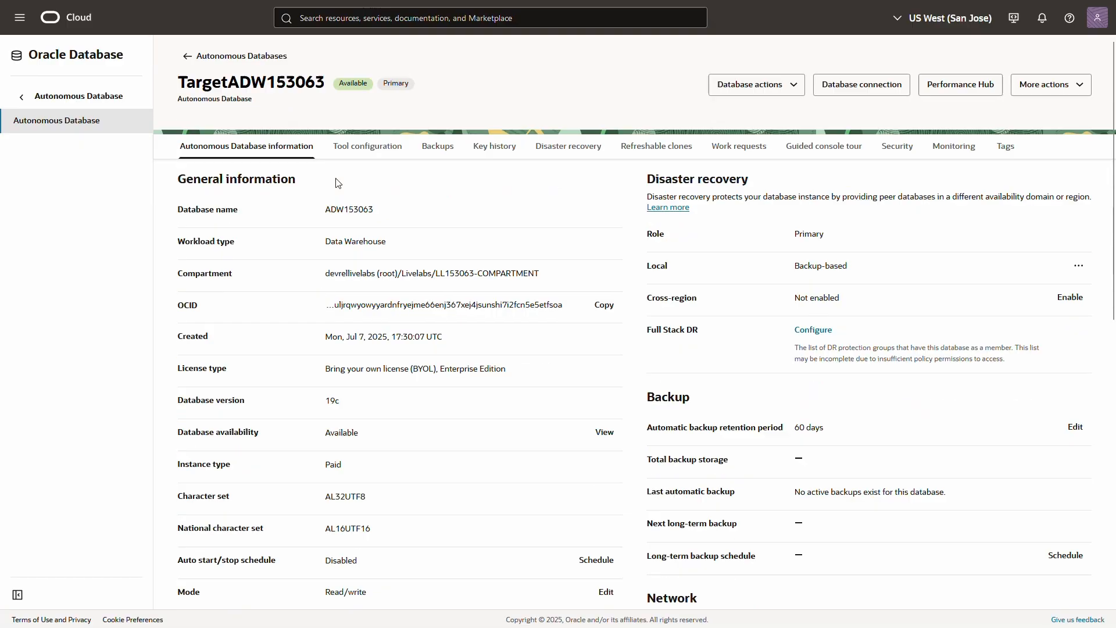
{"action": "left_click", "coordinate": [20, 17]}
{"action": "left_click", "coordinate": [41, 199]}
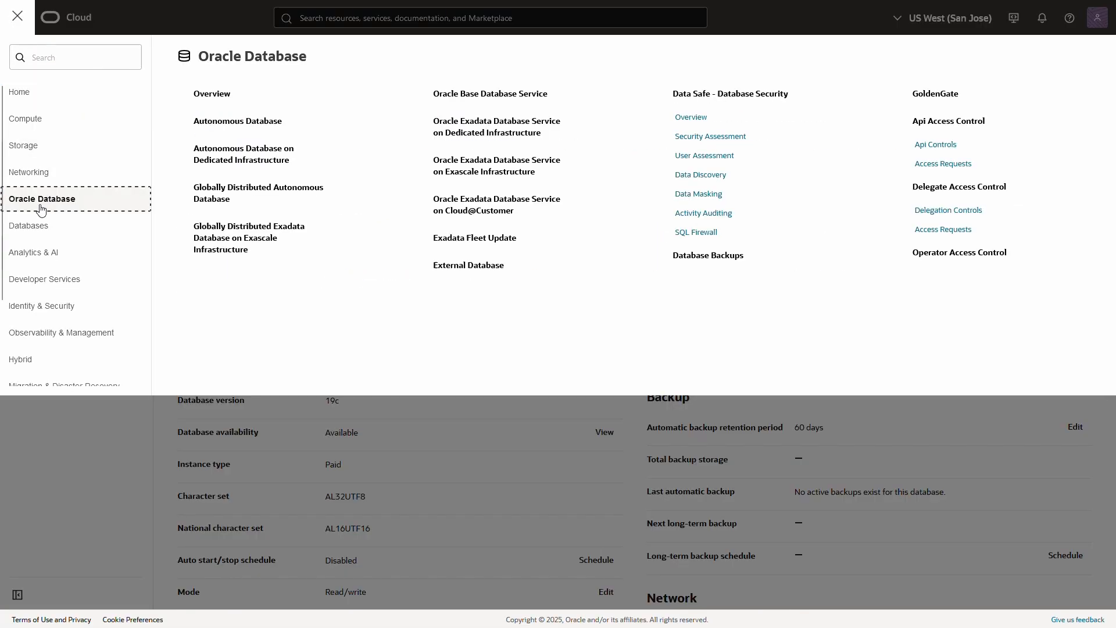
{"action": "left_click", "coordinate": [958, 97]}
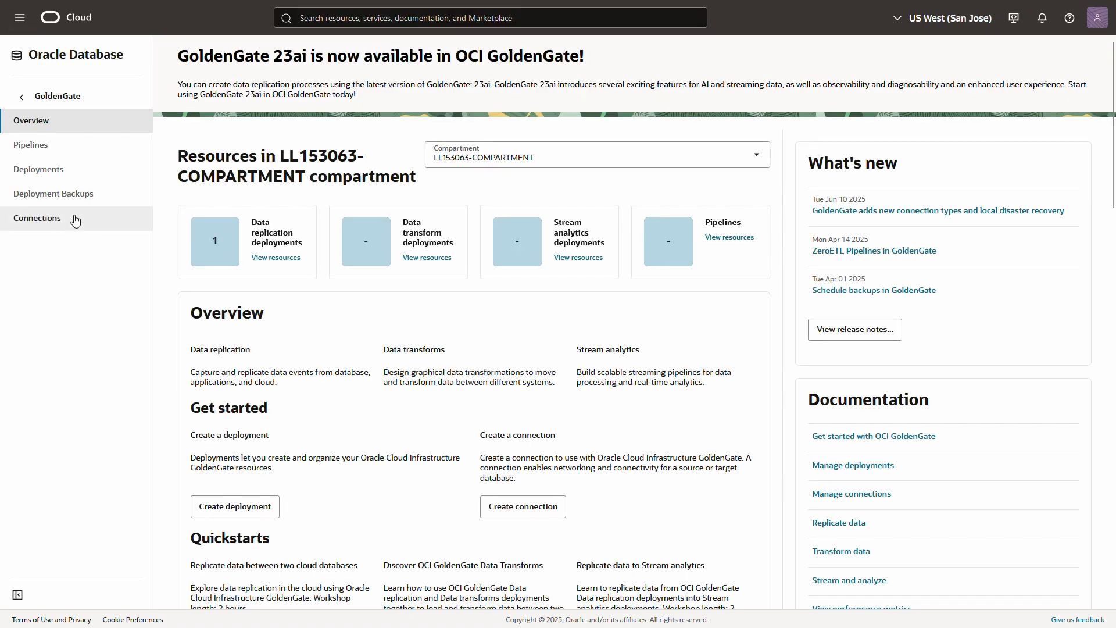
{"action": "left_click", "coordinate": [71, 224]}
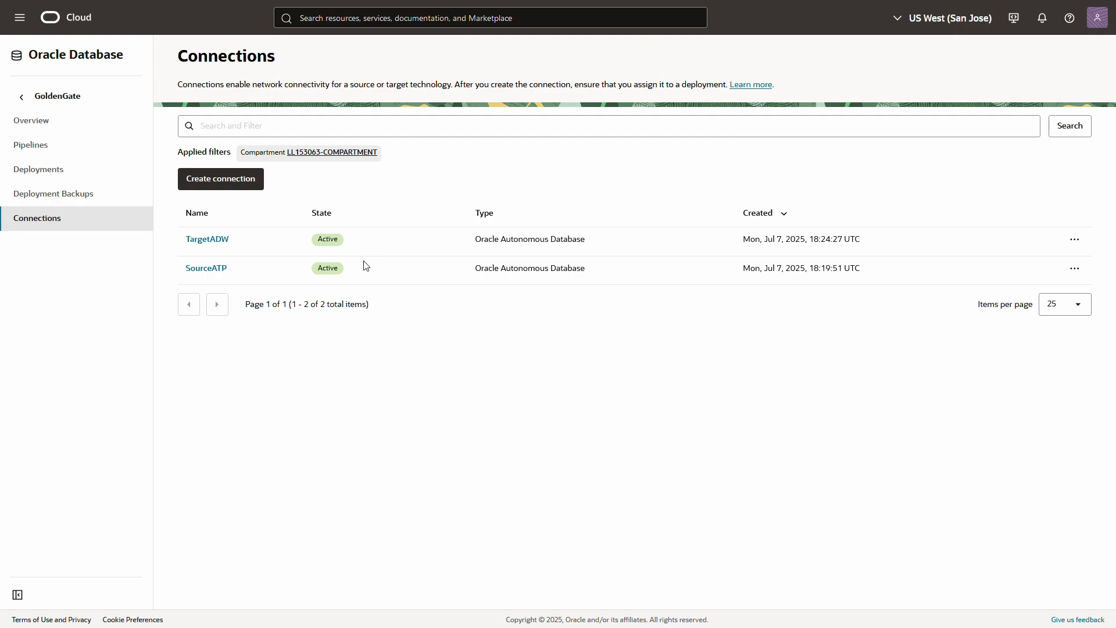
Step: Open the assigned connections of the OCI GoldenGate Deployment
{"action": "left_click", "coordinate": [67, 174]}
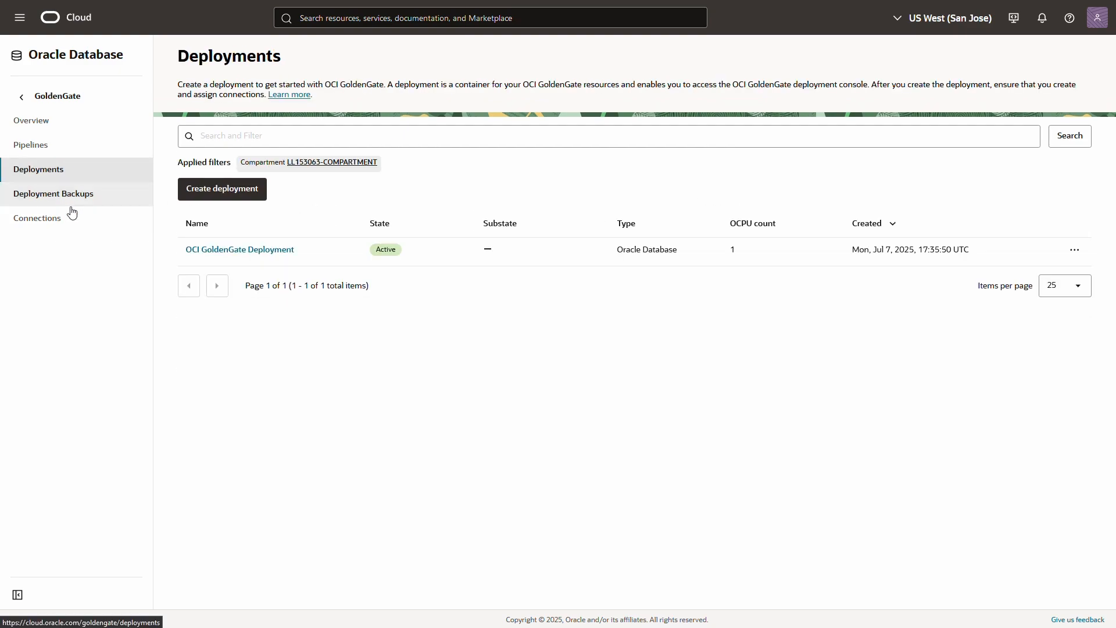
{"action": "left_click", "coordinate": [213, 250]}
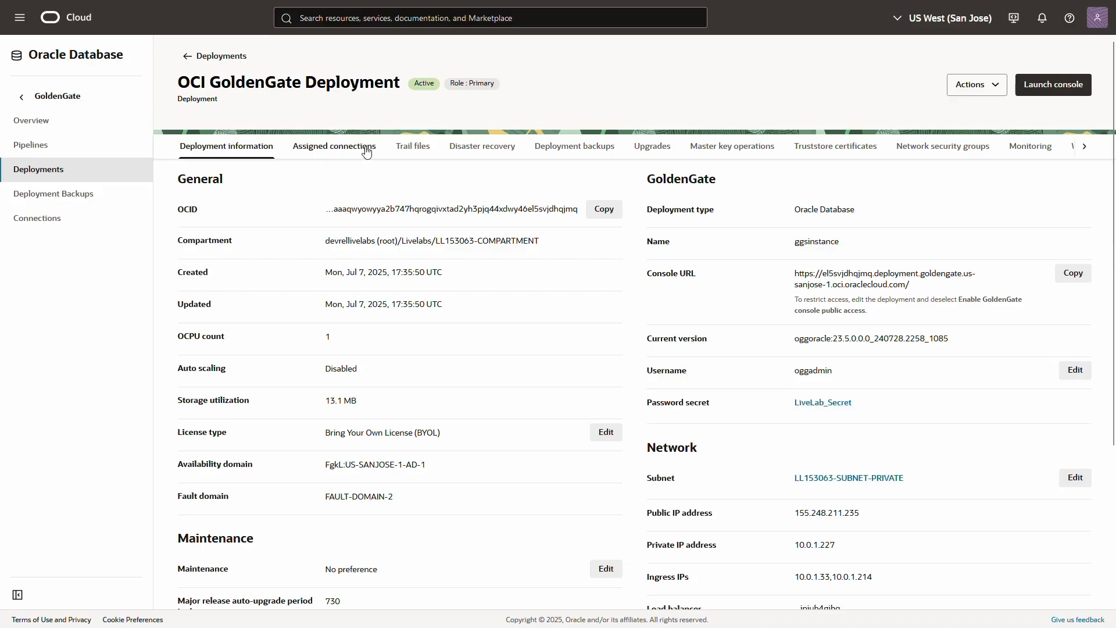
{"action": "left_click", "coordinate": [366, 152]}
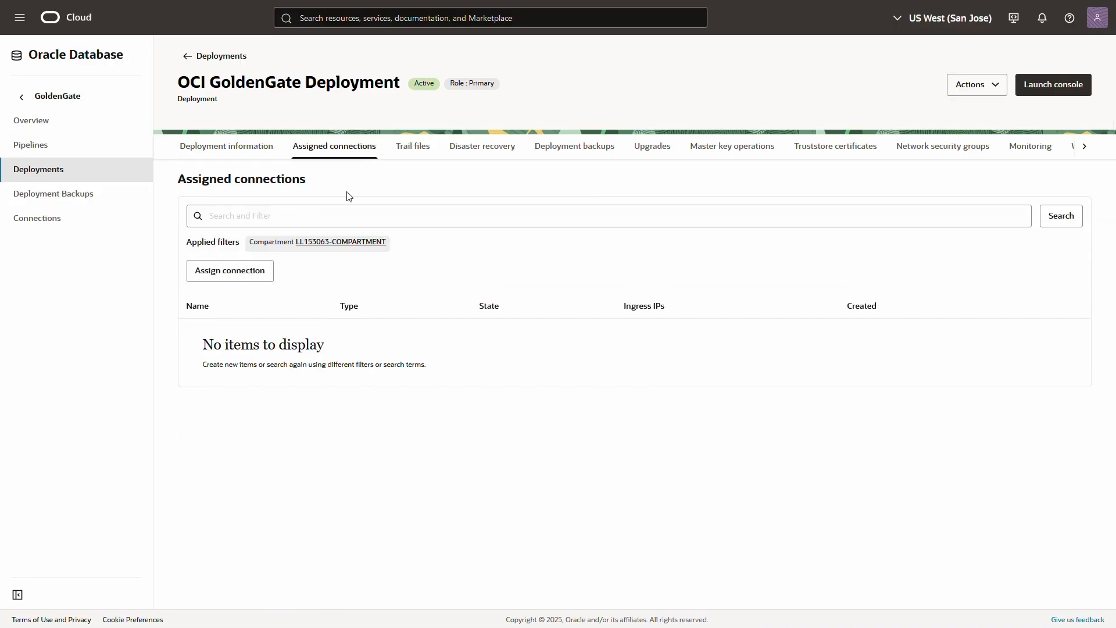
Step: Assign the SourceATP and TargetADW connections from LL153063-COMPARTMENT to the deployment and close the assignment dialog
{"action": "left_click", "coordinate": [251, 275]}
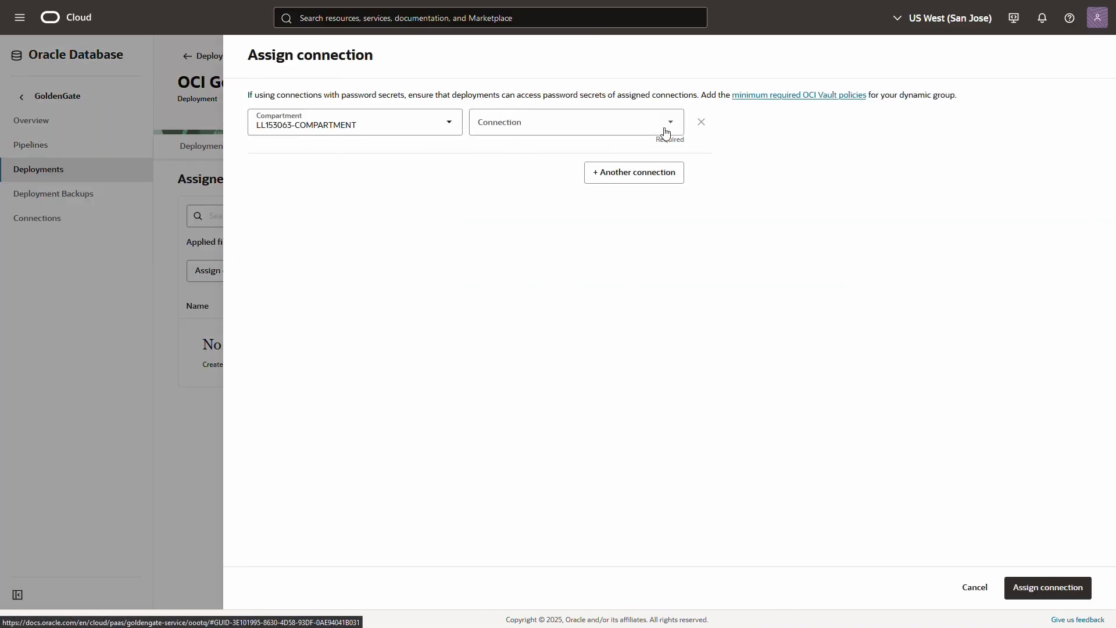
{"action": "left_click", "coordinate": [666, 126]}
{"action": "left_click", "coordinate": [523, 155]}
{"action": "left_click", "coordinate": [643, 173]}
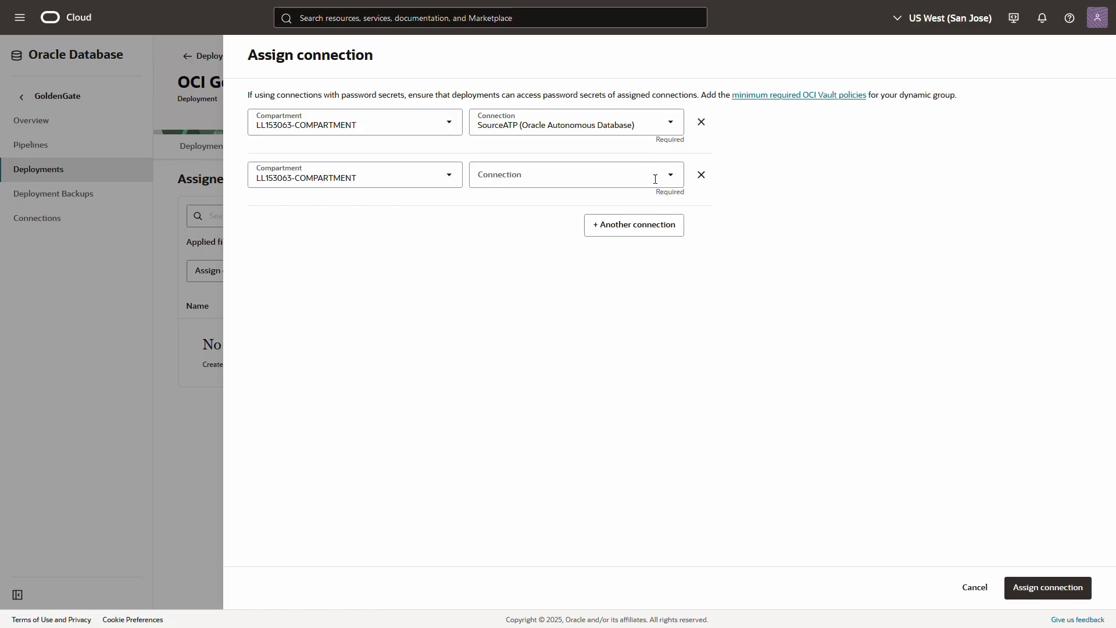
{"action": "left_click", "coordinate": [671, 176]}
{"action": "left_click", "coordinate": [579, 231]}
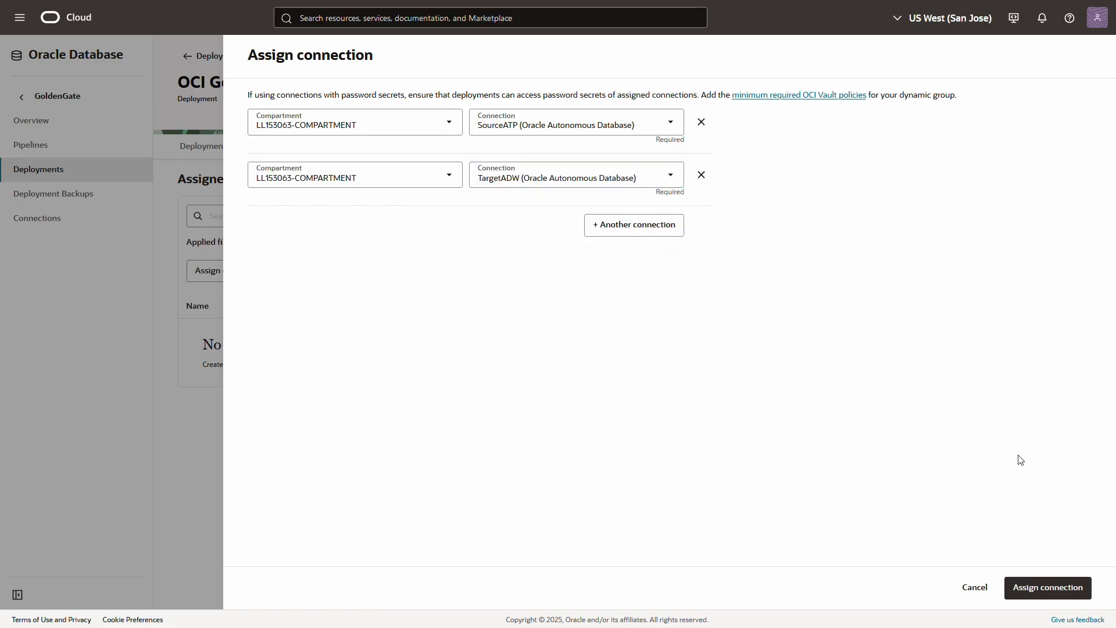
{"action": "left_click", "coordinate": [1051, 586]}
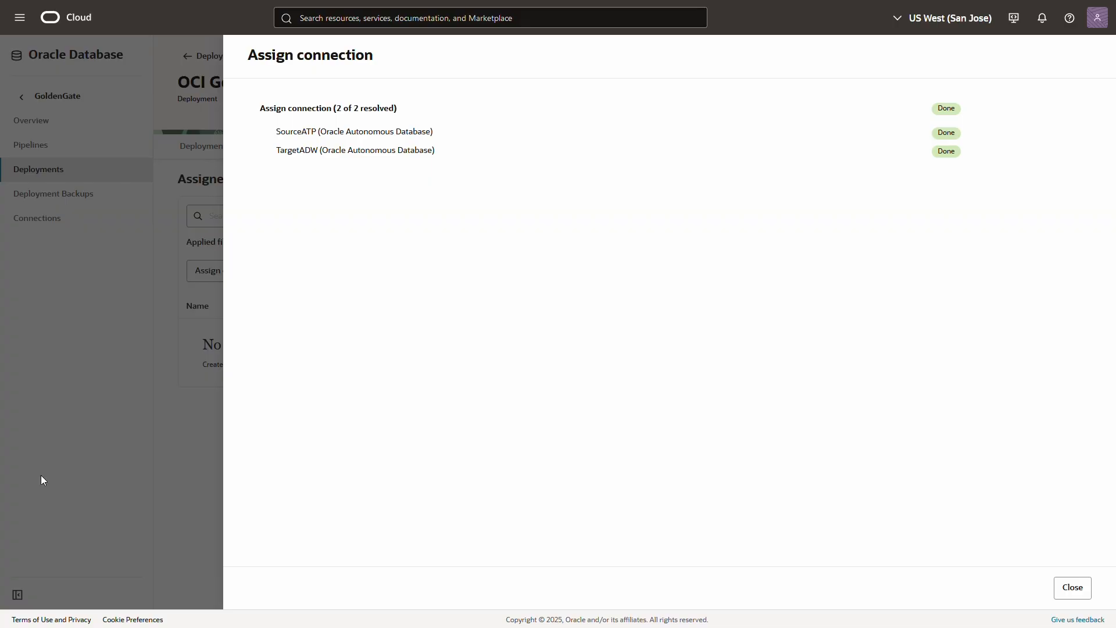
{"action": "left_click", "coordinate": [1066, 589]}
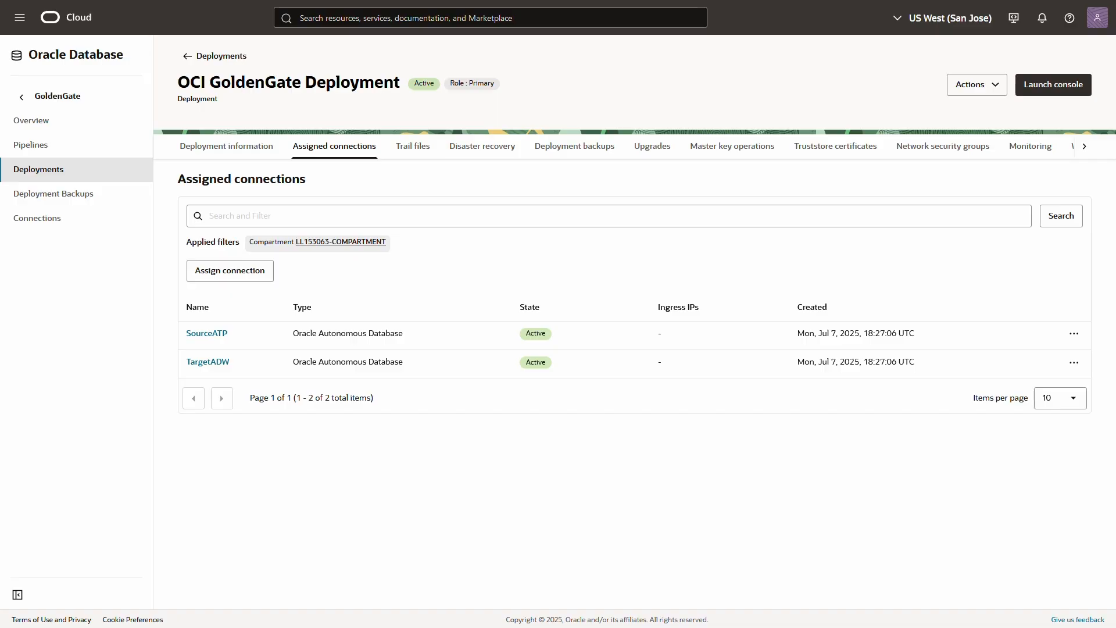
Step: Launch the deployment console and sign in to Oracle GoldenGate as oggadmin with the account password
{"action": "left_click", "coordinate": [1071, 90]}
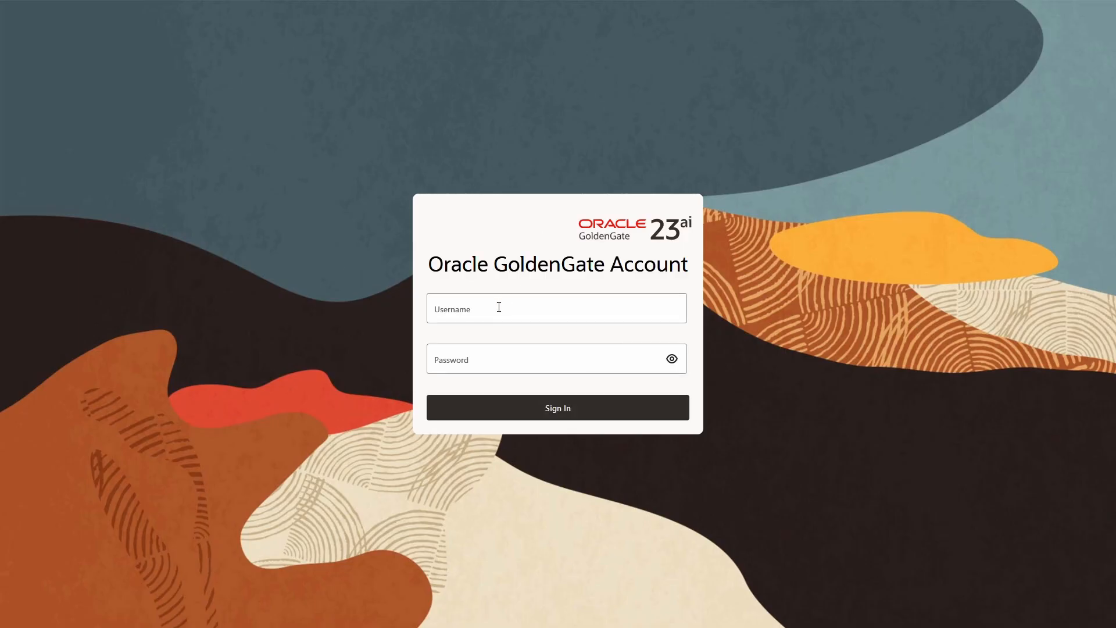
{"action": "left_click", "coordinate": [498, 307]}
{"action": "type", "text": "oggadmin"}
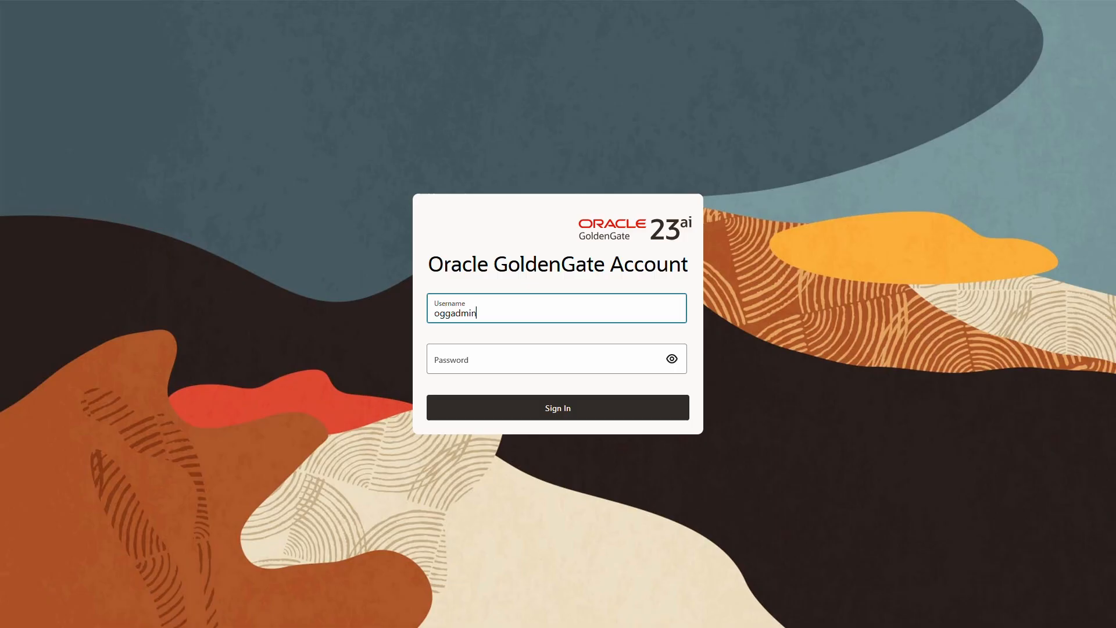
{"action": "key", "text": "Tab"}
{"action": "key", "text": "ctrl+v"}
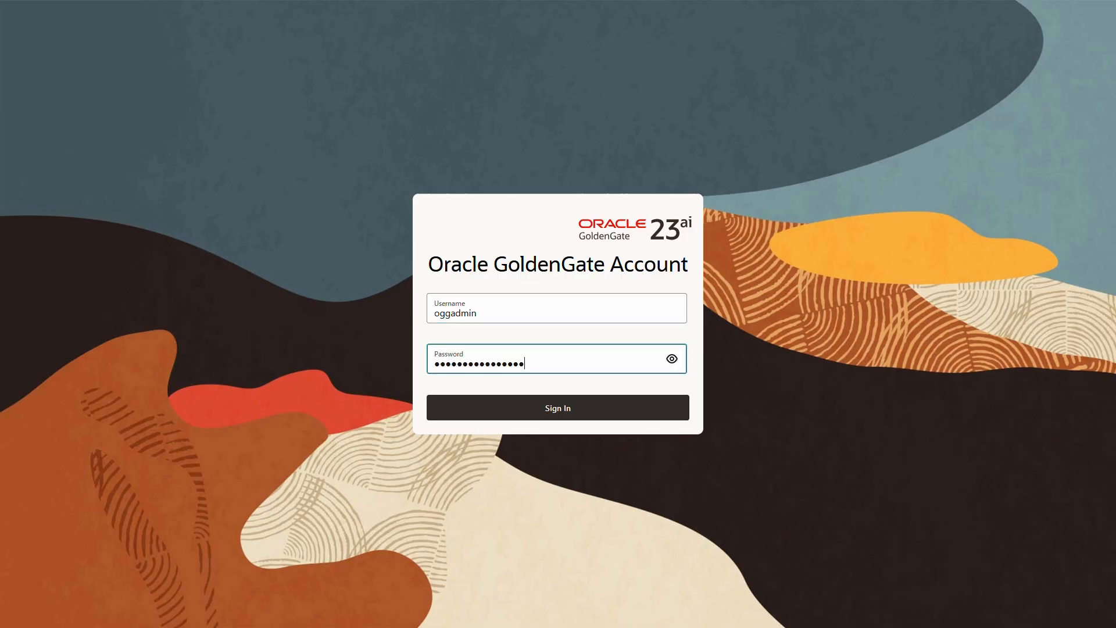
{"action": "left_click", "coordinate": [583, 414]}
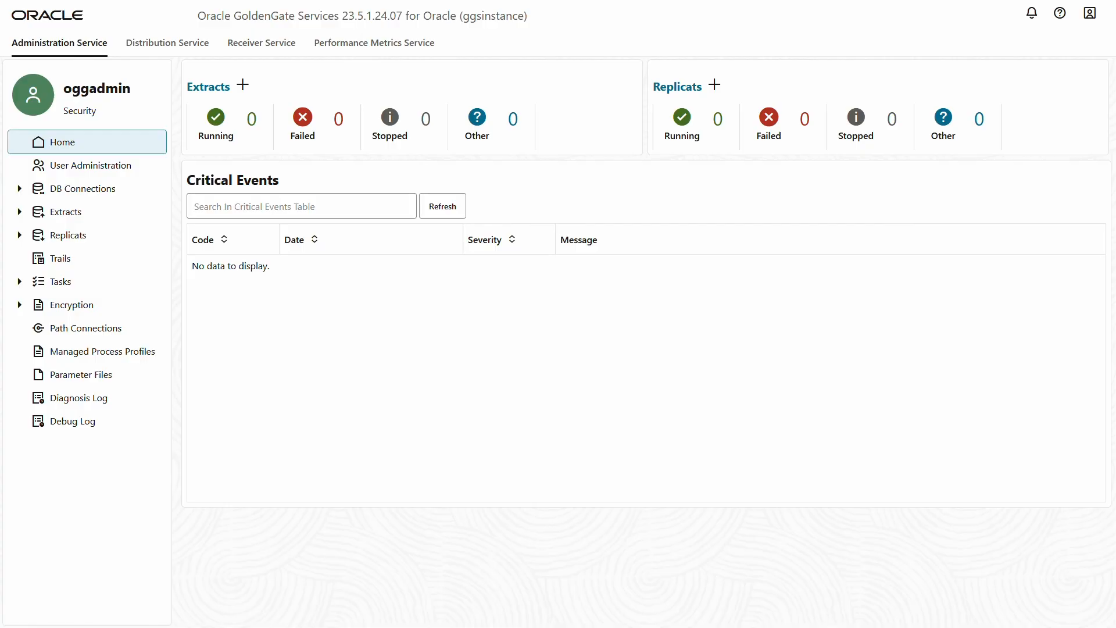
Step: Add Trandata for the schema SRC_OCIGGLL on the SourceATP connection, keeping Scheduling Columns logging and the nowait CSN mode
{"action": "left_click", "coordinate": [21, 189]}
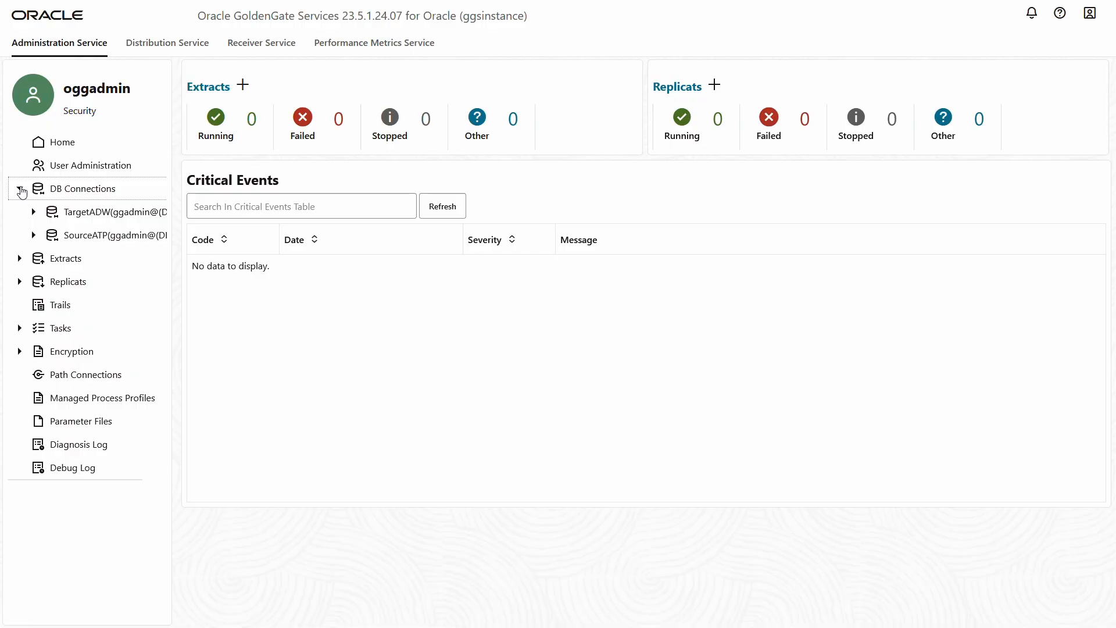
{"action": "left_click", "coordinate": [33, 235]}
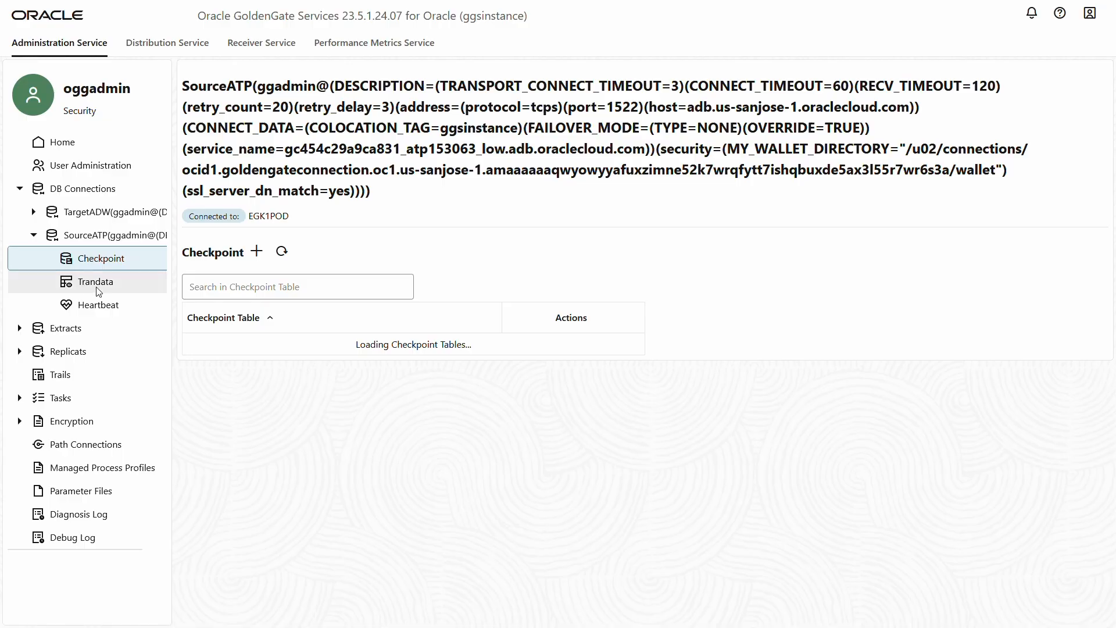
{"action": "left_click", "coordinate": [99, 284]}
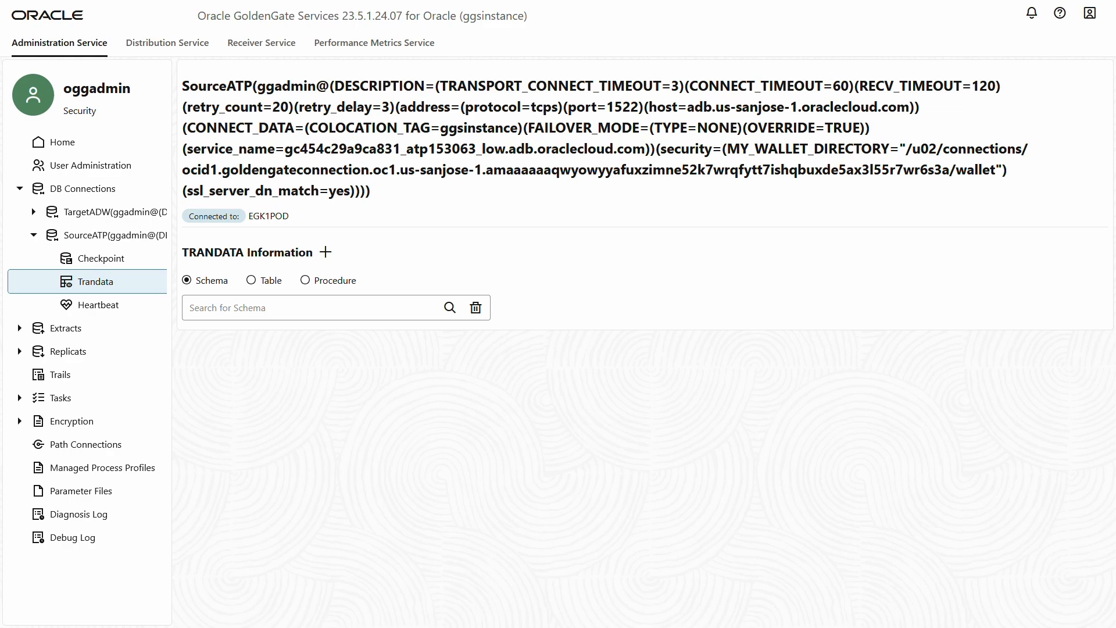
{"action": "left_click", "coordinate": [326, 252]}
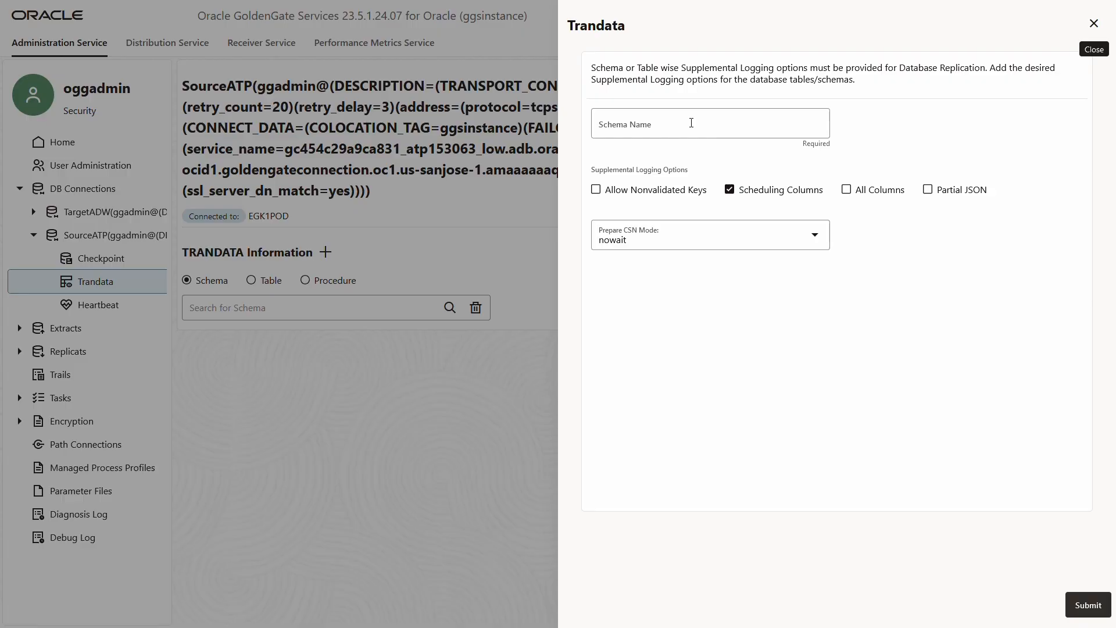
{"action": "left_click", "coordinate": [691, 123]}
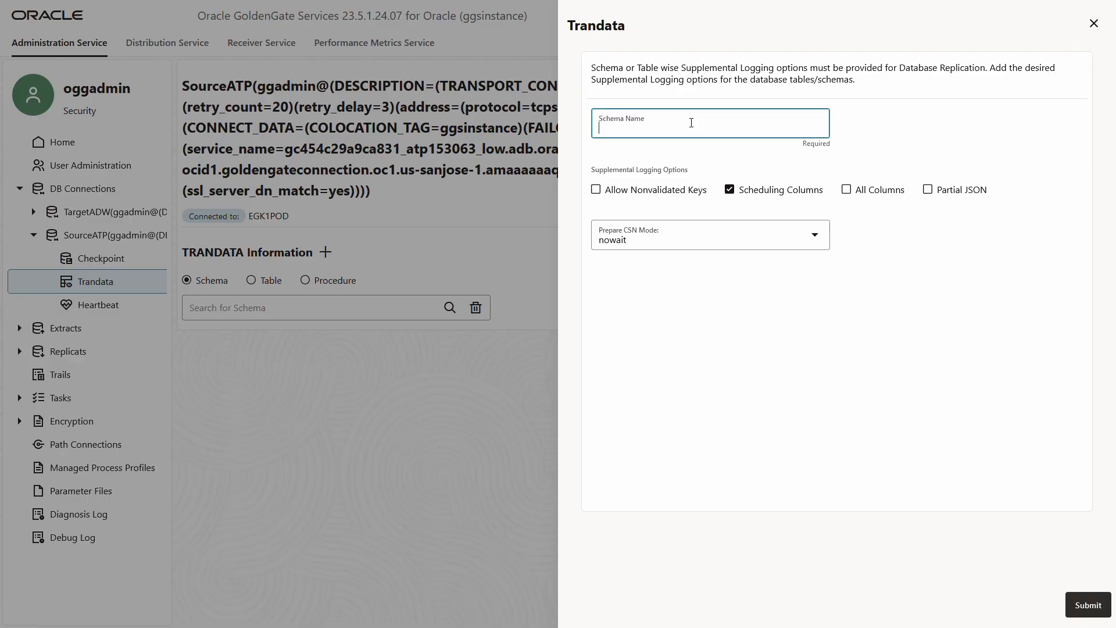
{"action": "type", "text": "SRC_OCIGGLL"}
{"action": "left_click", "coordinate": [1088, 604]}
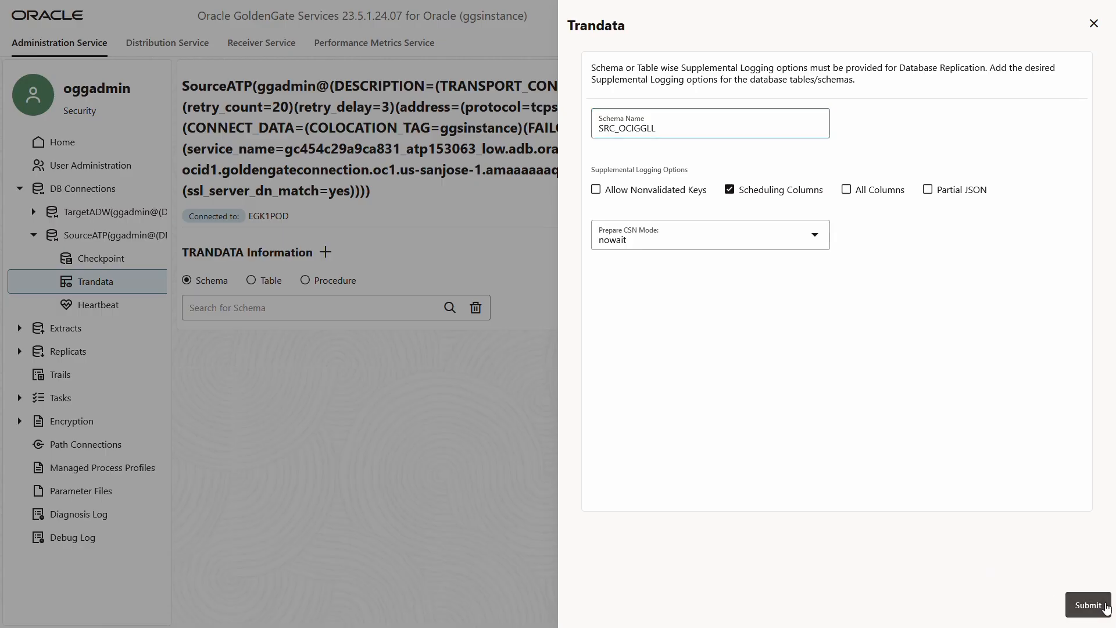
Step: Search the schema Trandata information for SRC_OCIGGLL and check its number of prepared tables
{"action": "left_click", "coordinate": [314, 308]}
{"action": "type", "text": "SRC"}
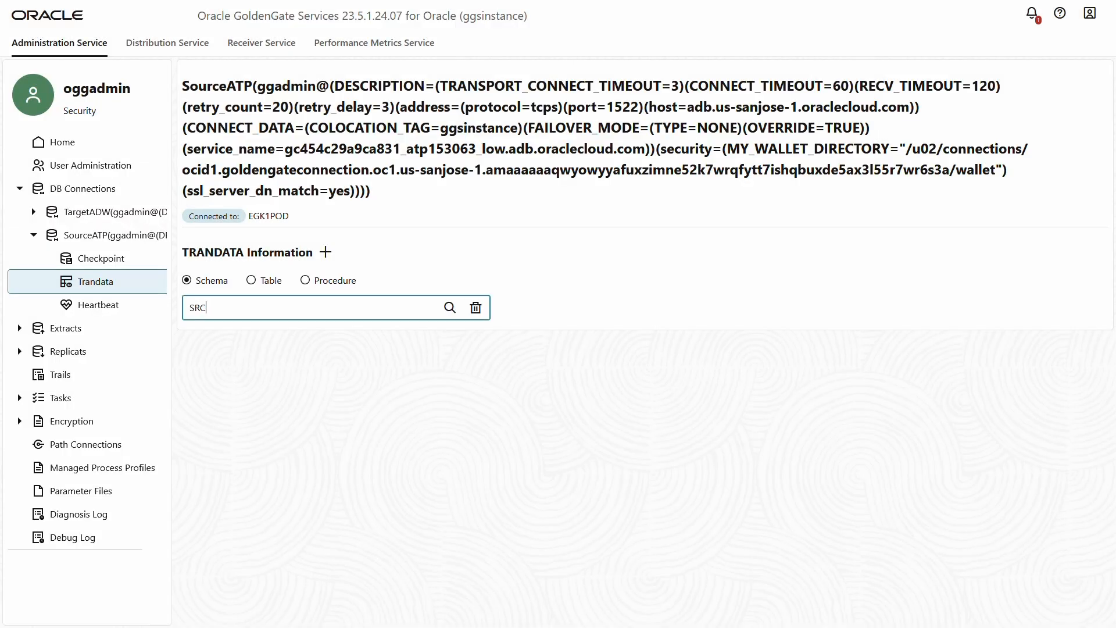
{"action": "type", "text": "_OCIGGLL"}
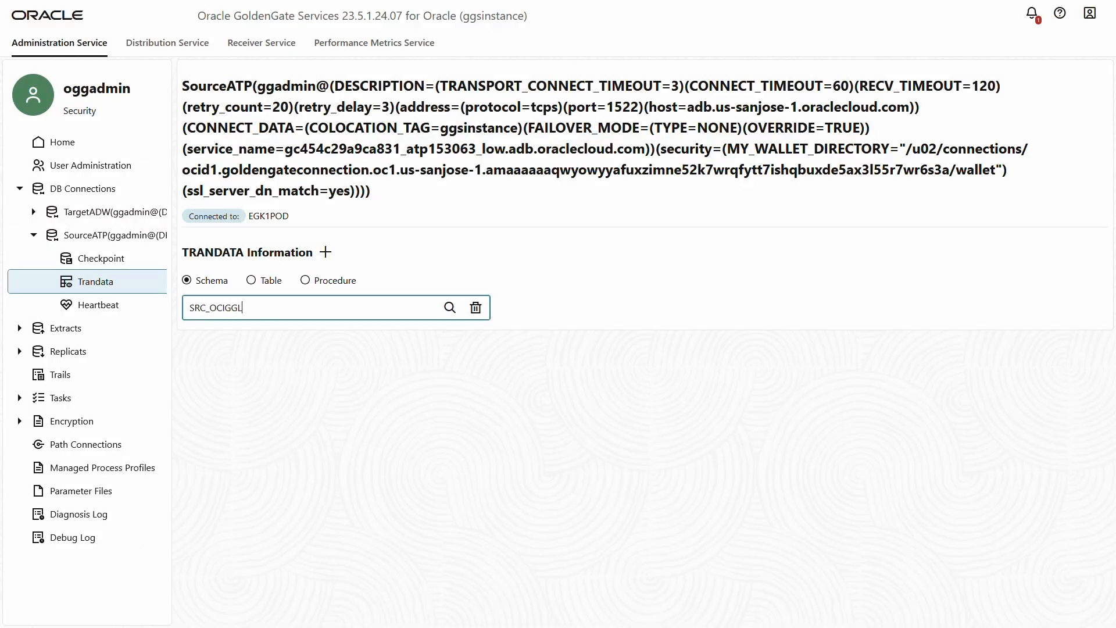
{"action": "left_click", "coordinate": [450, 308]}
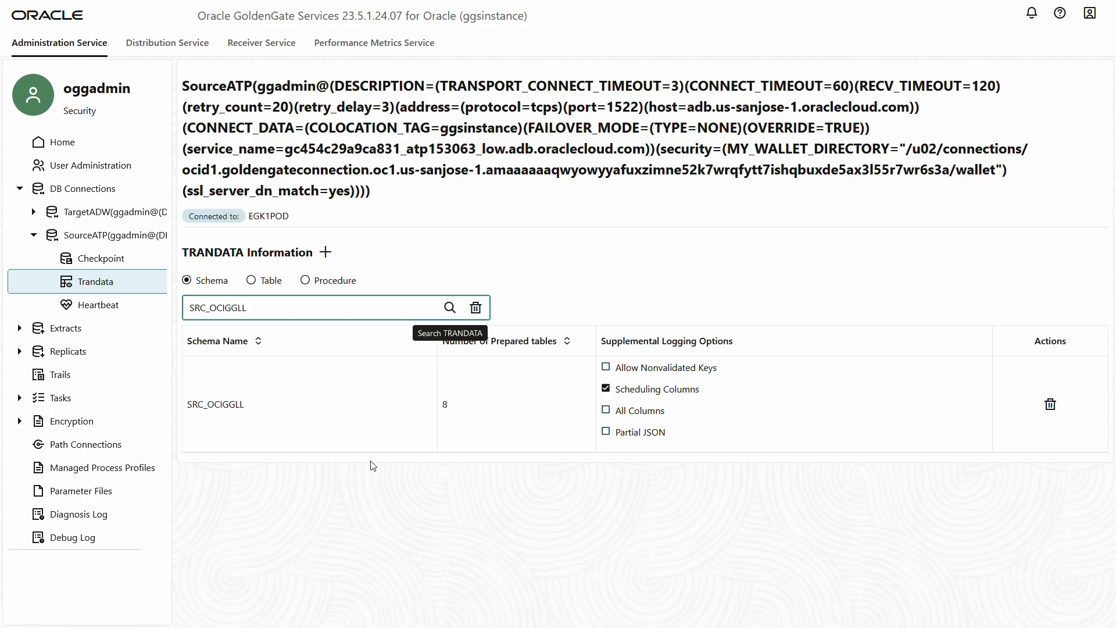
{"action": "double_click", "coordinate": [224, 404]}
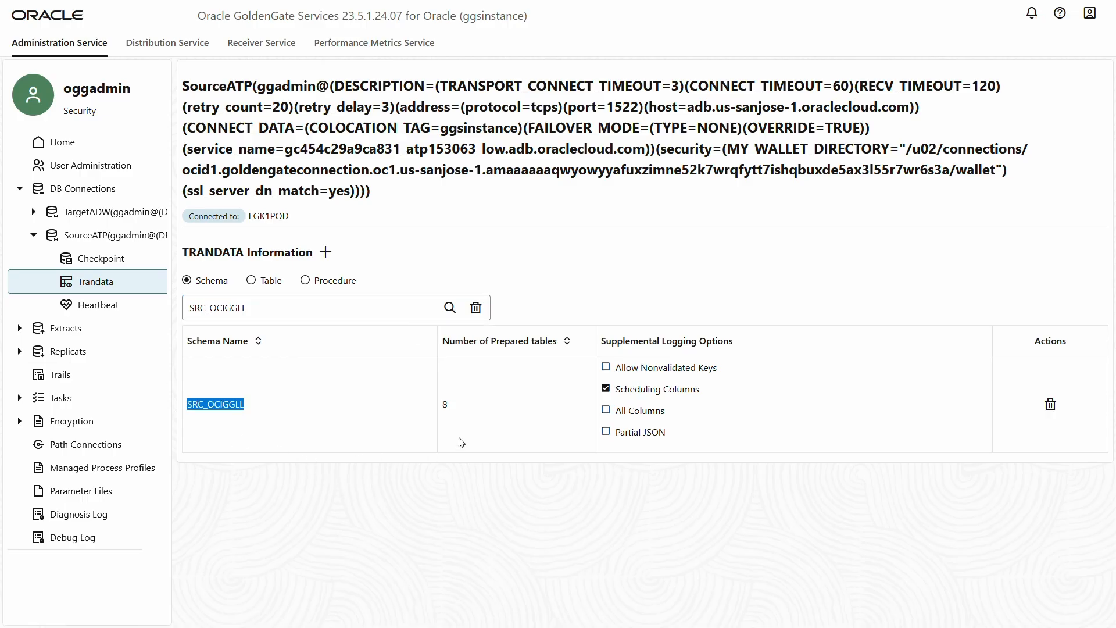
{"action": "left_click_drag", "start_coordinate": [463, 410], "coordinate": [445, 404]}
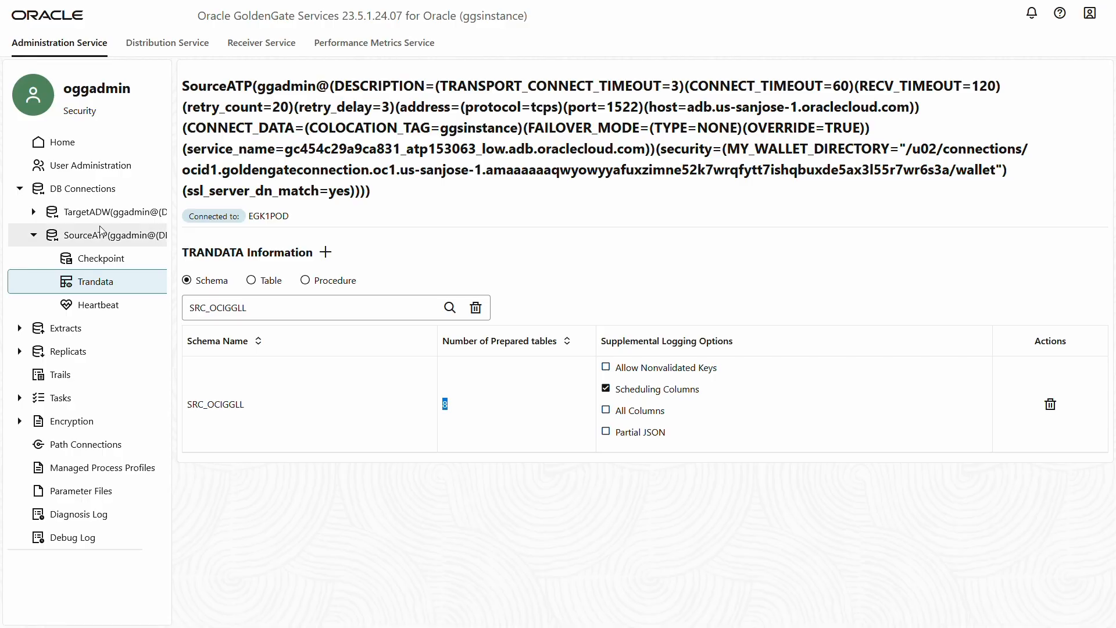
Step: Add the checkpoint table SRCMIRROR_OCIGGLL.CHECKTABLE to the TargetADW connection
{"action": "left_click", "coordinate": [34, 211]}
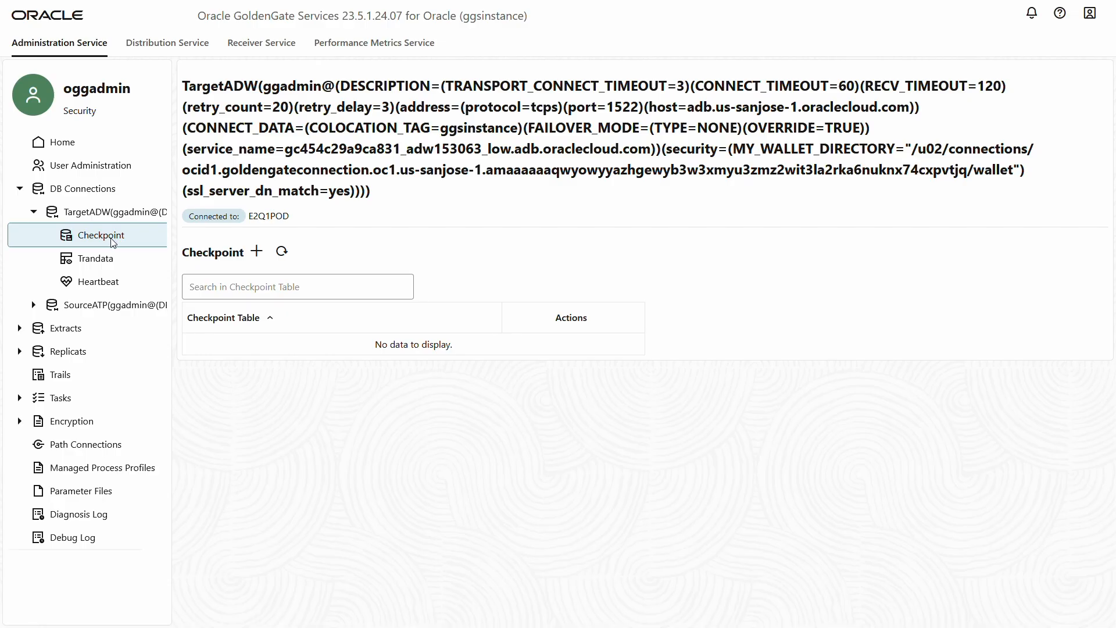
{"action": "left_click", "coordinate": [257, 252]}
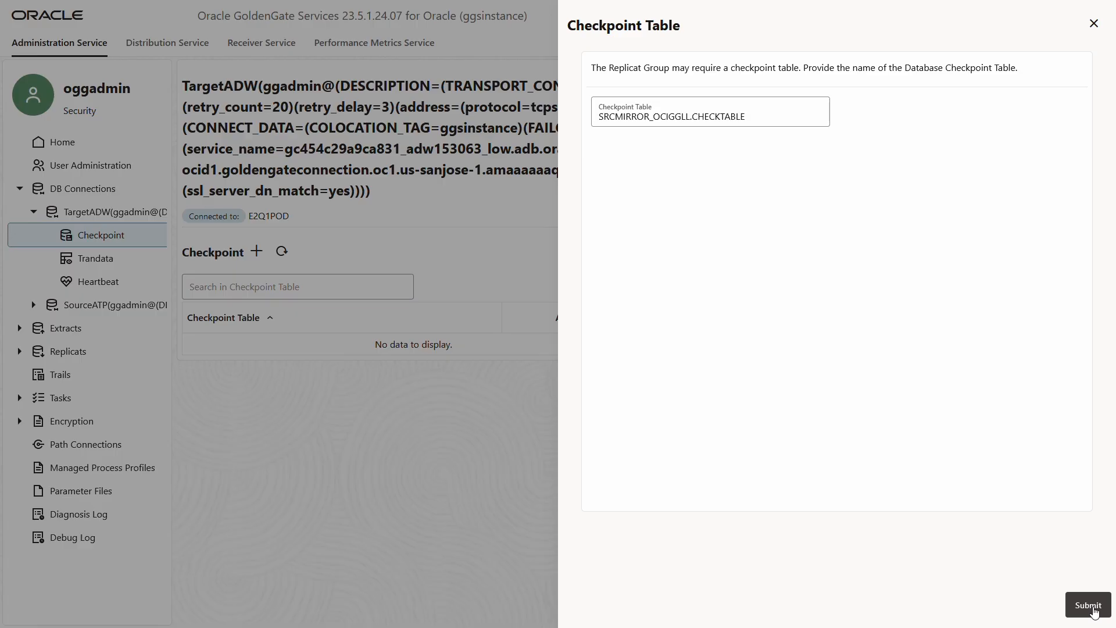
{"action": "left_click", "coordinate": [1089, 606]}
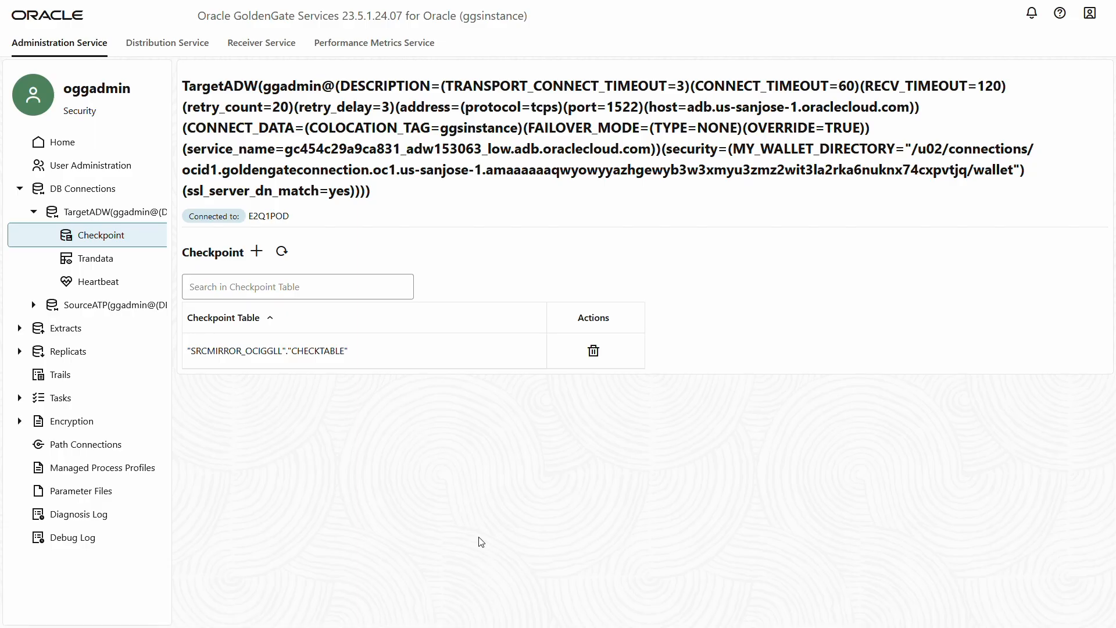
Step: Start a new Integrated Extract from the Administration Service home page with the process name UAEXT and proceed to its extract options
{"action": "left_click", "coordinate": [119, 141]}
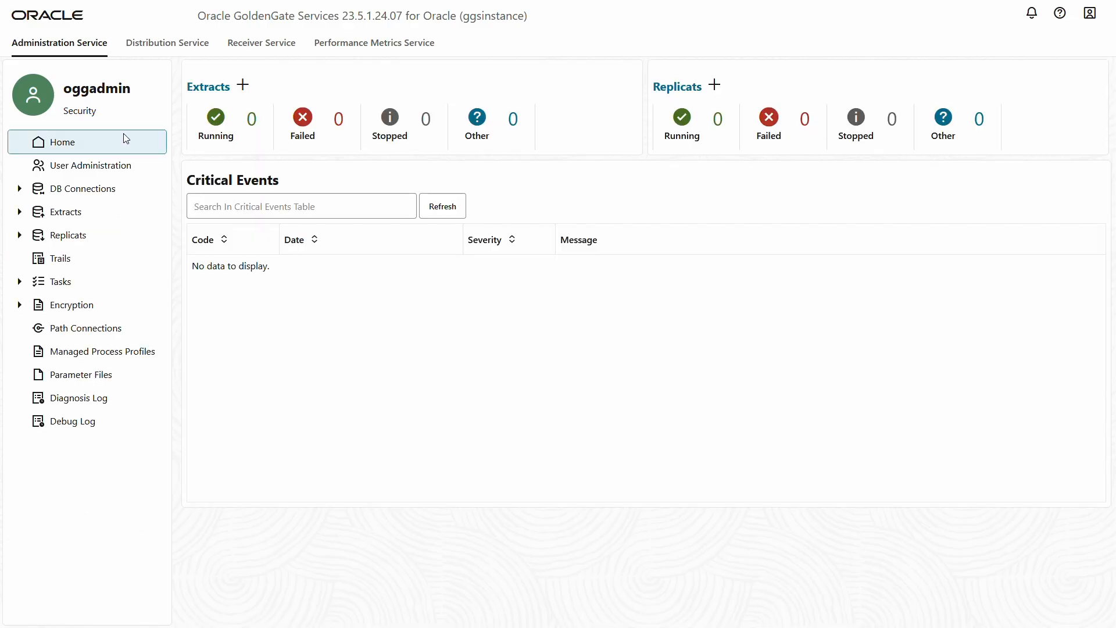
{"action": "left_click", "coordinate": [249, 85]}
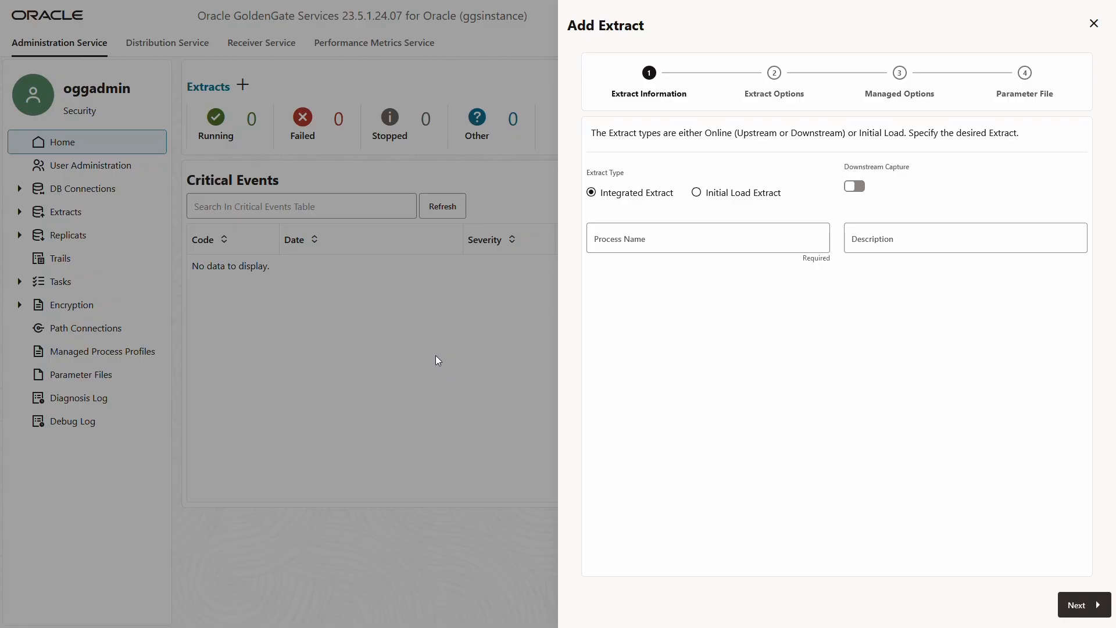
{"action": "left_click", "coordinate": [670, 241]}
{"action": "type", "text": "UAEXT"}
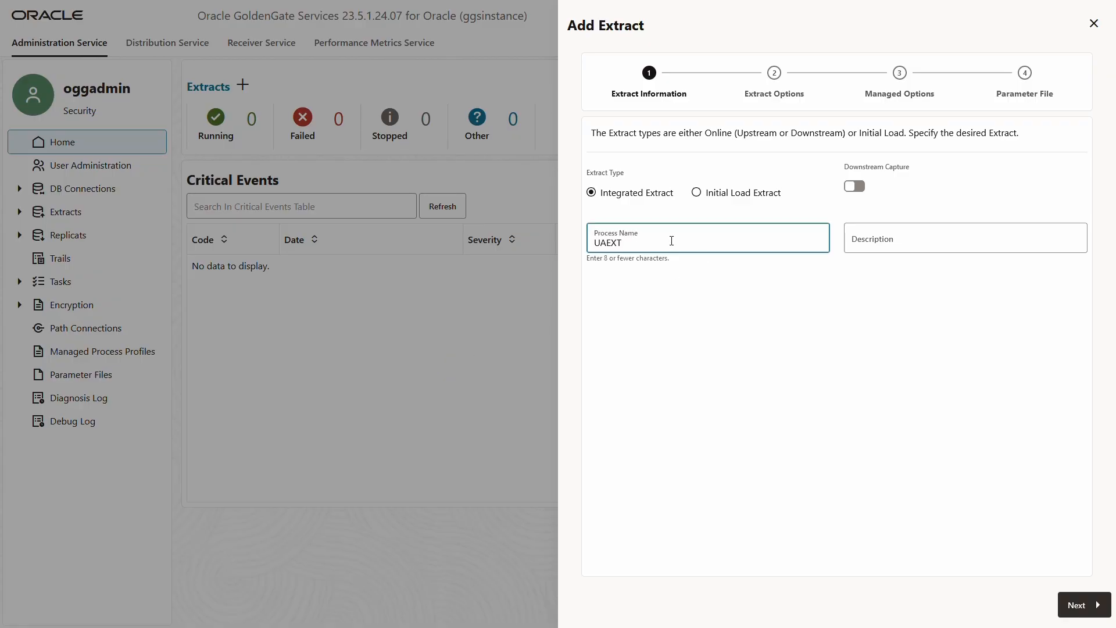
{"action": "left_click", "coordinate": [1085, 606]}
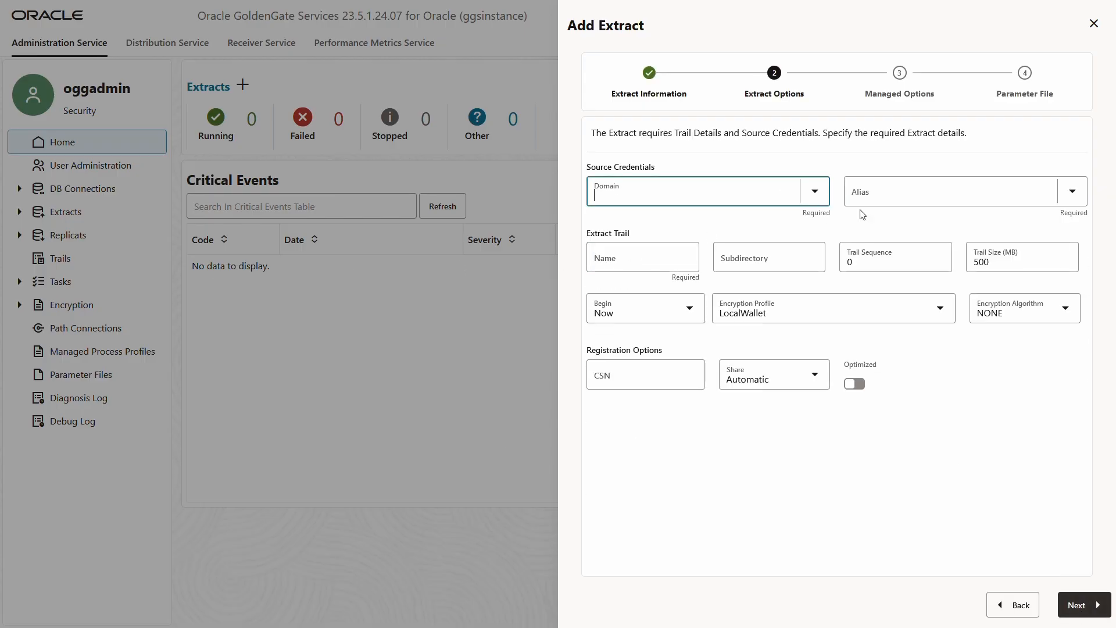
Step: Set the extract's source credentials to domain OracleGoldenGate and alias SourceATP, name its trail E1, and enable Critical to deployment health
{"action": "left_click", "coordinate": [821, 193]}
{"action": "left_click", "coordinate": [647, 231]}
{"action": "left_click", "coordinate": [1072, 191]}
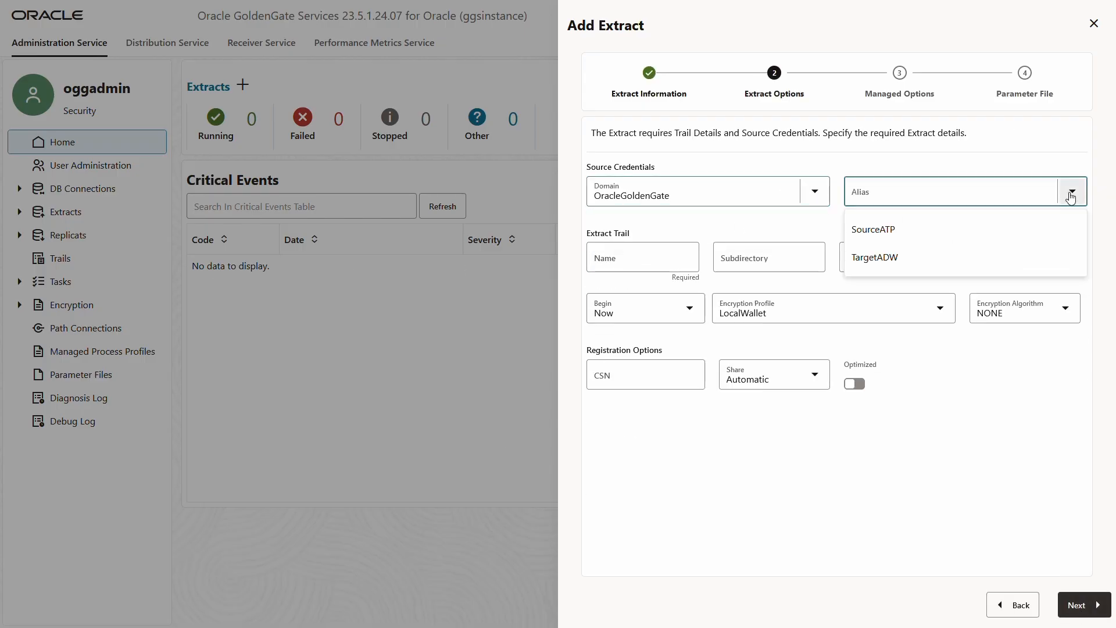
{"action": "left_click", "coordinate": [900, 231]}
{"action": "left_click", "coordinate": [647, 260]}
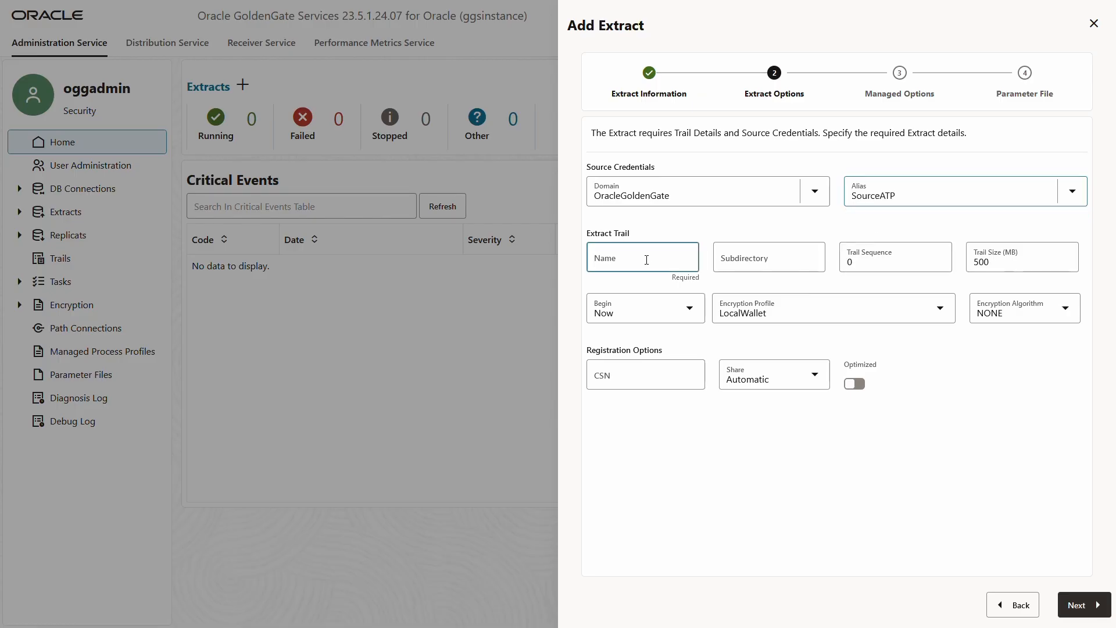
{"action": "type", "text": "E1"}
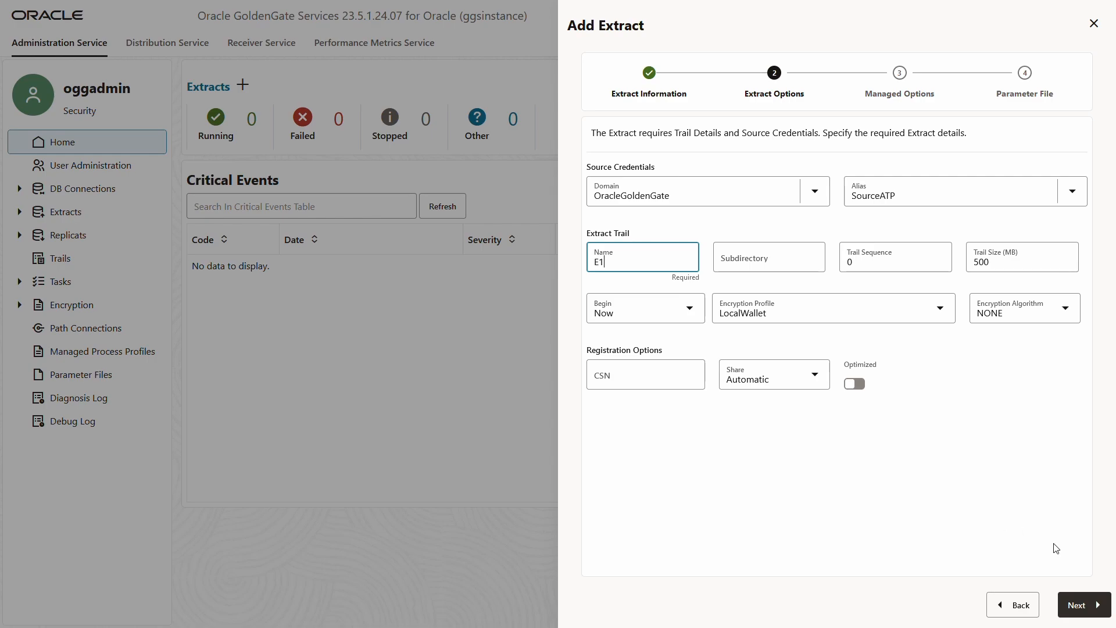
{"action": "left_click", "coordinate": [1077, 612]}
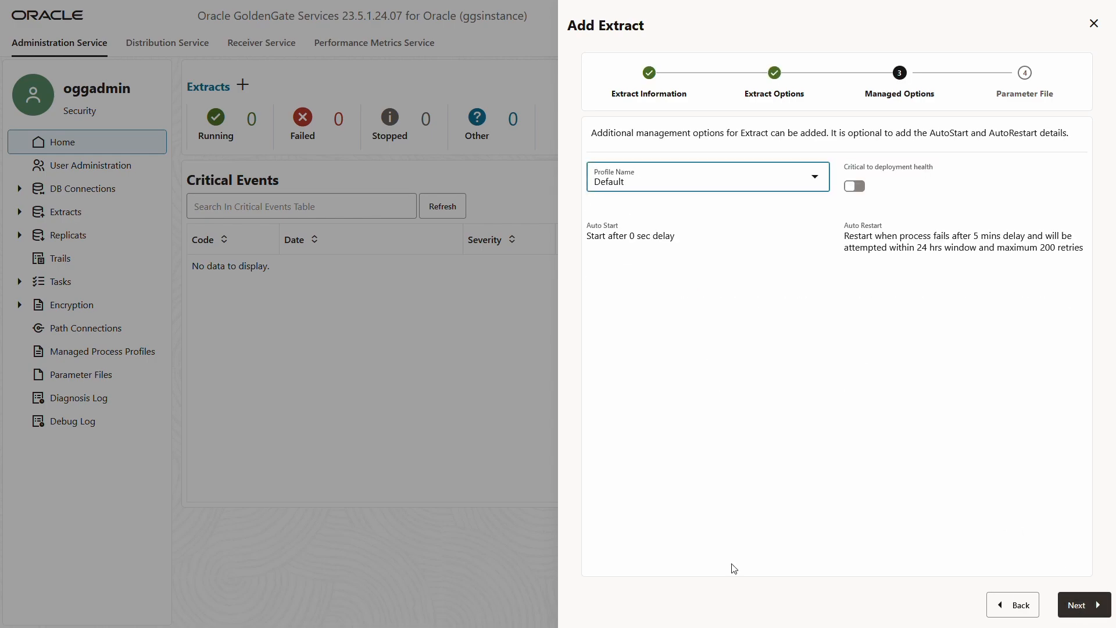
{"action": "left_click", "coordinate": [854, 187]}
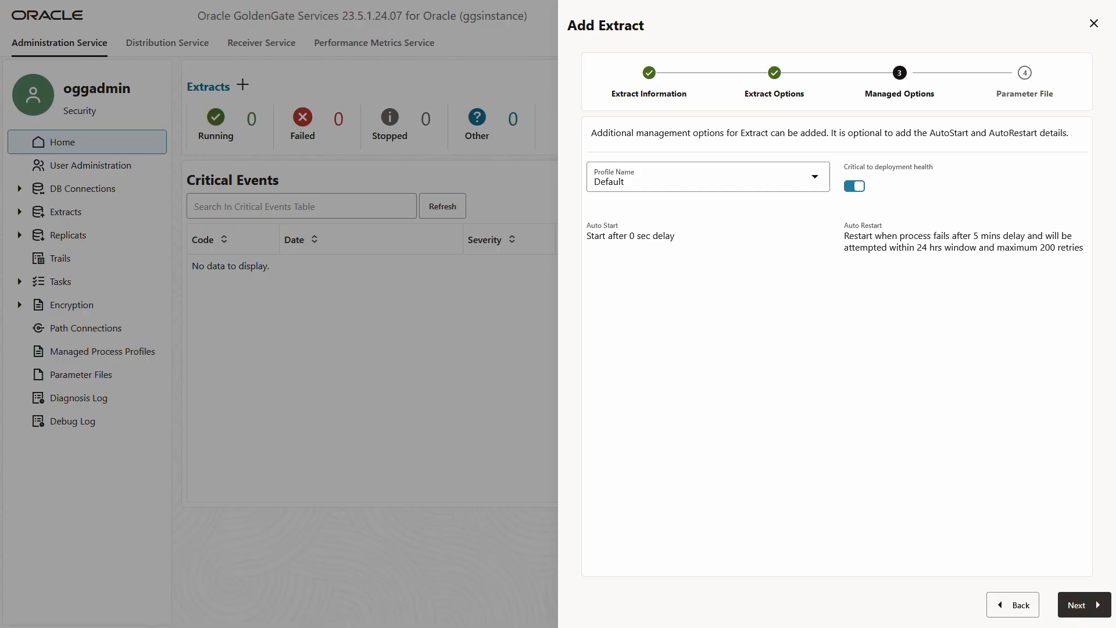
{"action": "left_click", "coordinate": [1078, 605]}
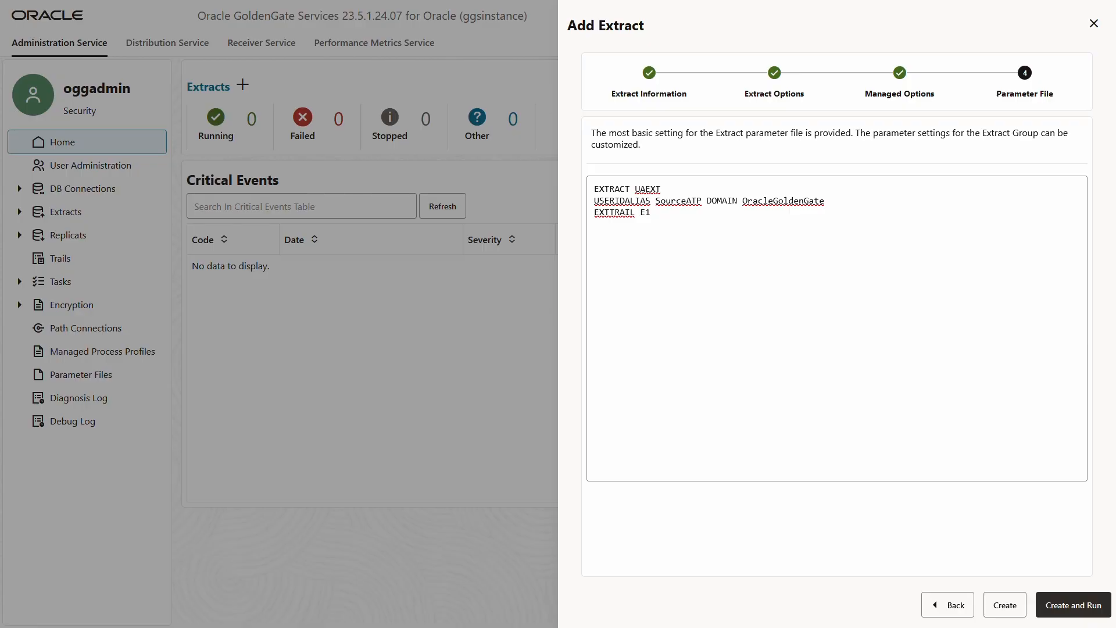
Step: Append the DDL capture, reporting settings and "table SRC_OCIGGLL.*;" to the UAEXT parameter file, then create and run the extract and check its status
{"action": "left_click", "coordinate": [775, 258]}
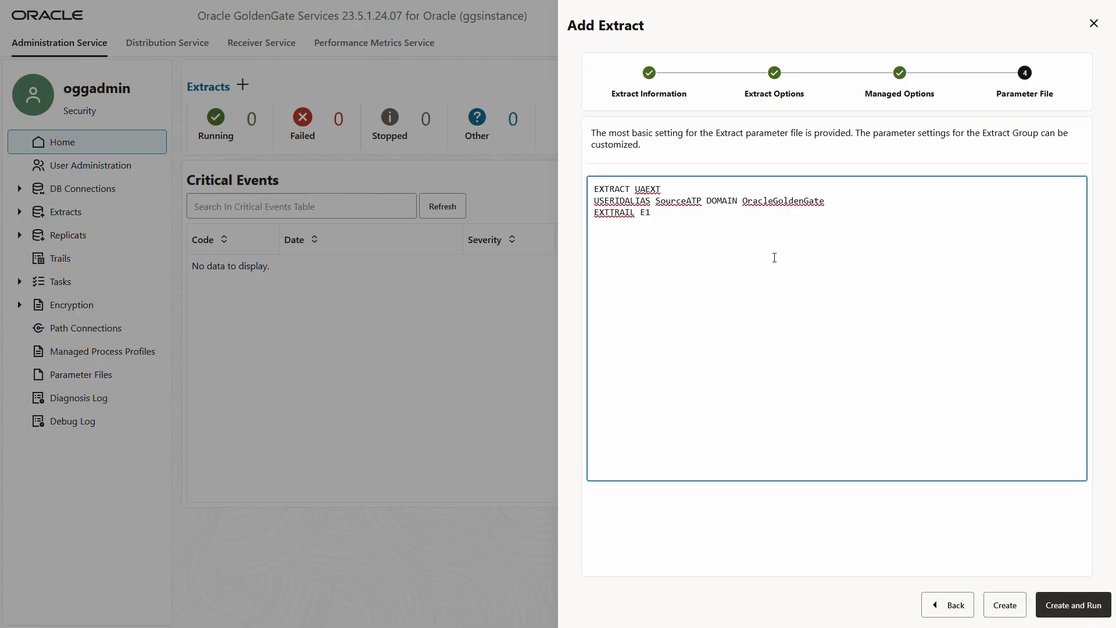
{"action": "type", "text": "-- Capture DDL operations for listed schema tables ddl include mapped  -- Add step-by-step history of ddl operations captured -- to the report file. Very useful when troubleshooting. ddloptions report  -- Write capture stats per table to the report file daily. report at 00:01  -- Rollover the report file weekly. Useful when IE runs -- without being stopped/started for long periods of time to -- keep the report files from becoming too large. reportrollover at 00:01 on Sunday  -- Report total operations captured, and operations per second -- every 10 minutes. reportcount every 10 minutes, rate  -- Table list for capture table SRC_OCIGGLL.*;"}
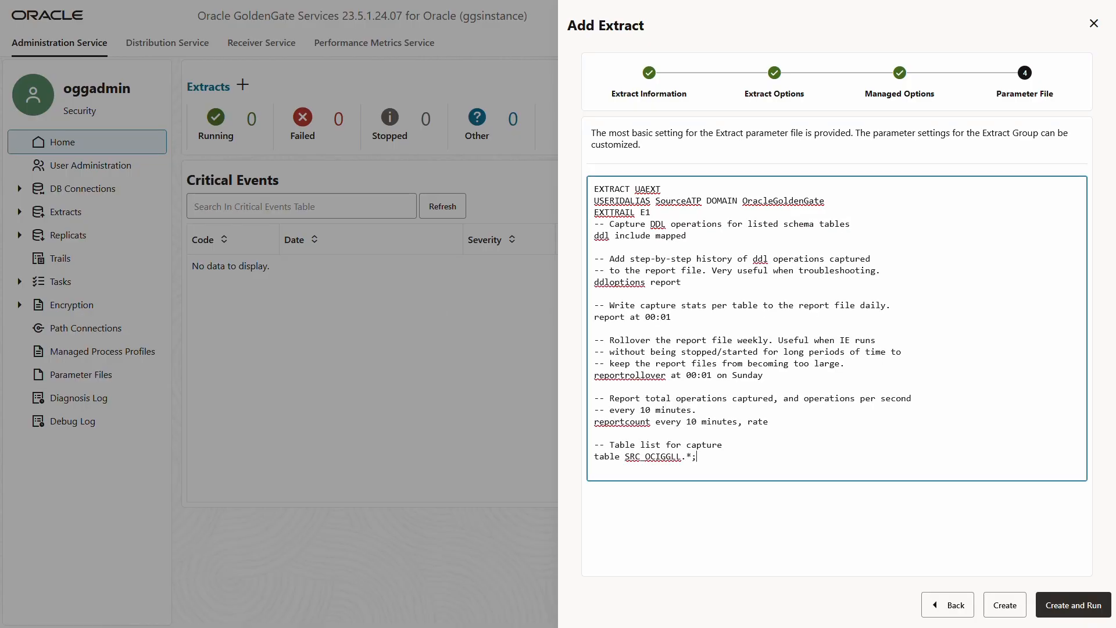
{"action": "left_click", "coordinate": [1070, 605]}
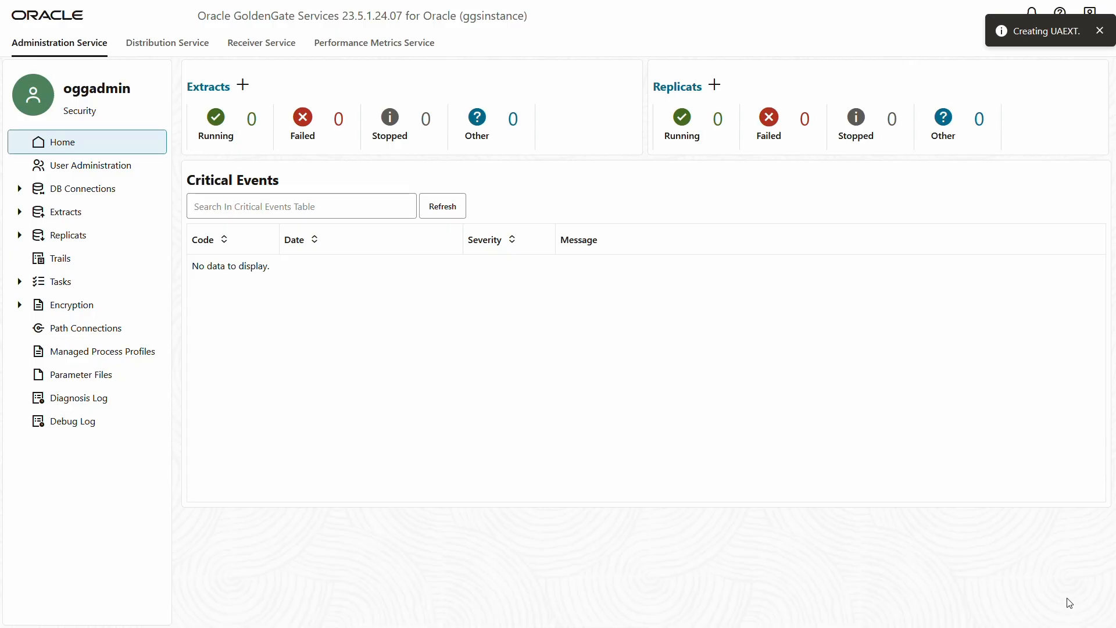
{"action": "left_click", "coordinate": [213, 88]}
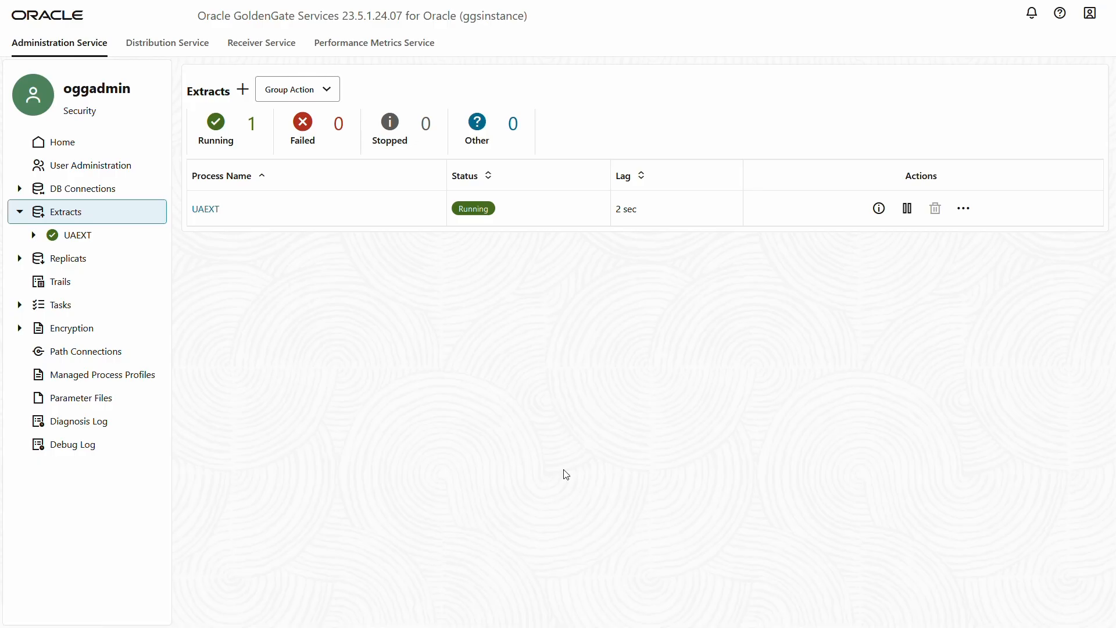
Step: In the Database Actions SQL worksheet, run "select start_scn, start_time from gv$transaction where start_scn < (select max(start_scn) from dba_capture);" and check its output
{"action": "mouse_move", "coordinate": [264, 0]}
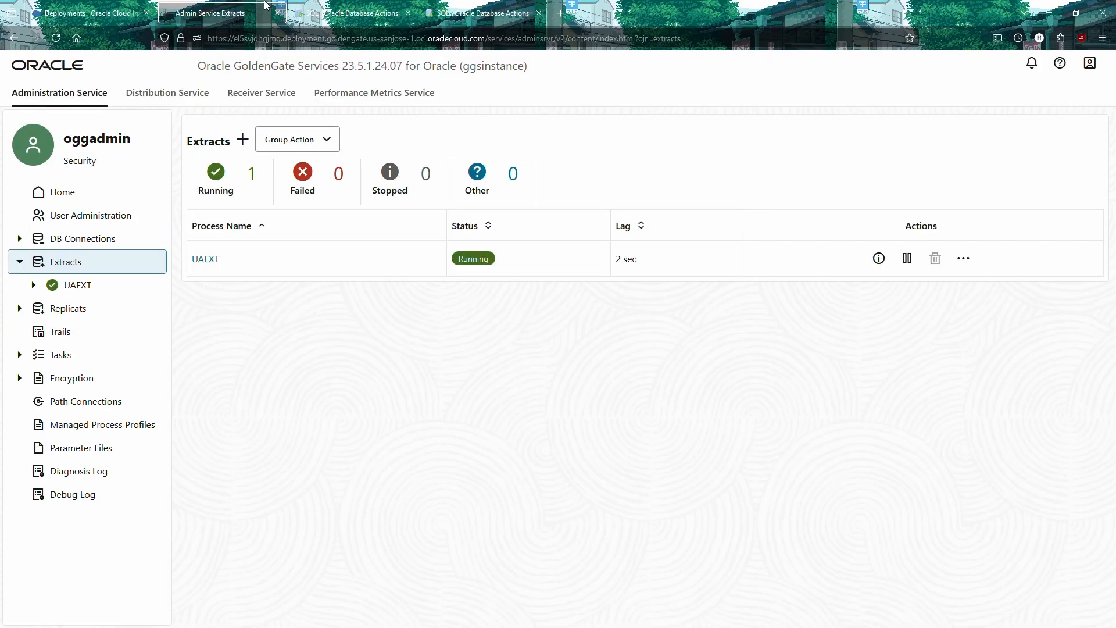
{"action": "left_click", "coordinate": [324, 14]}
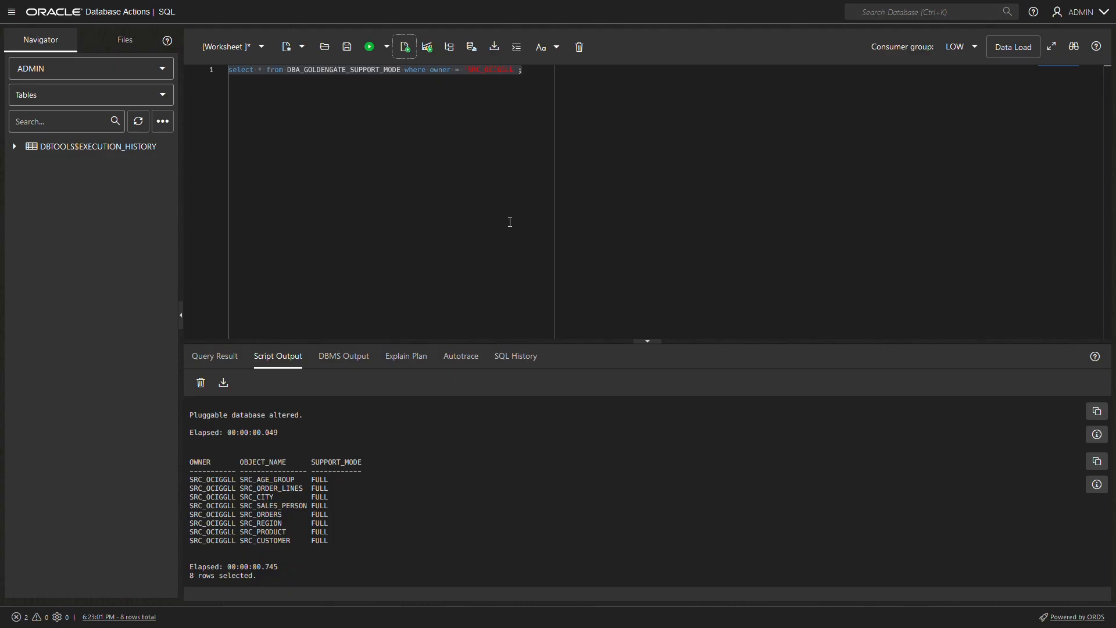
{"action": "key", "text": "ctrl+a"}
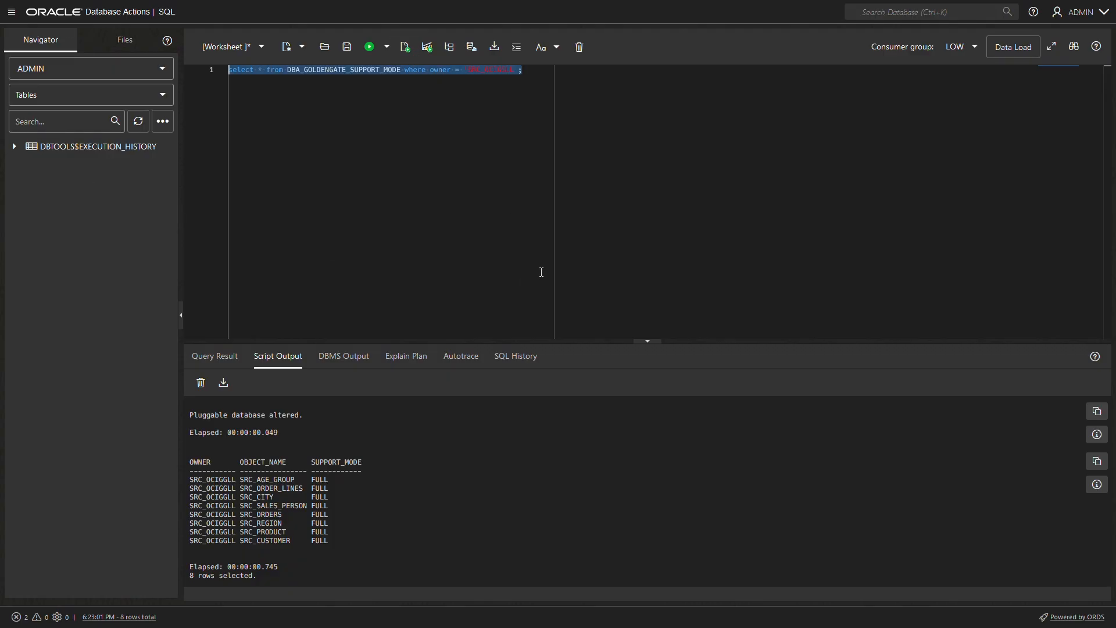
{"action": "type", "text": "select start_scn, start_time from gv$transaction where start_scn < (select max(start_scn) from dba_capture);"}
{"action": "left_click", "coordinate": [405, 47]}
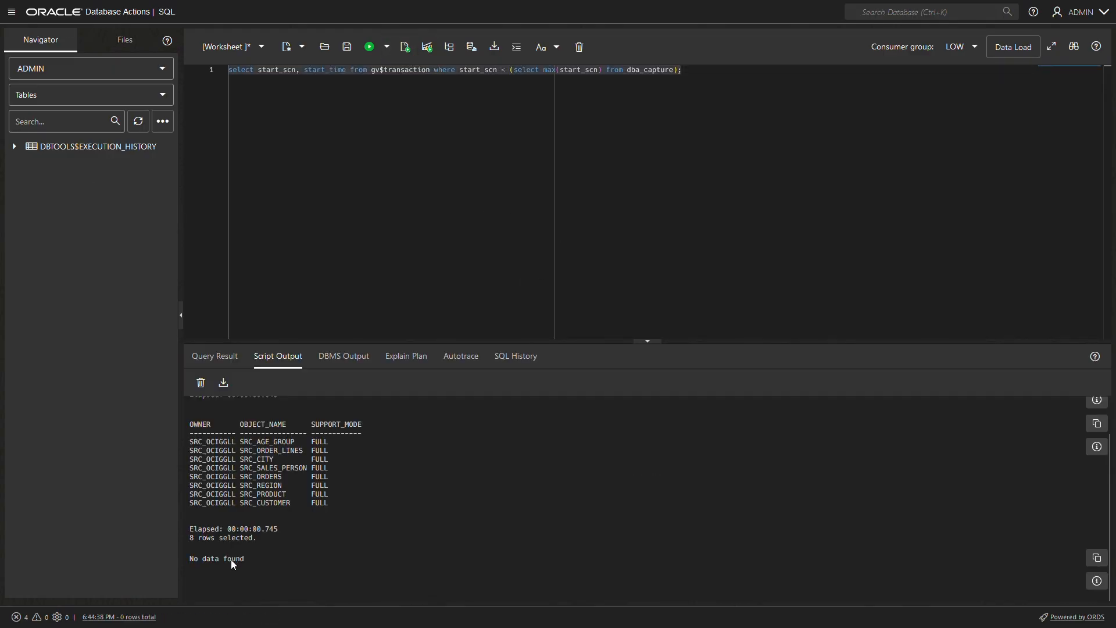
{"action": "triple_click", "coordinate": [231, 559]}
Step: Return to the Oracle Cloud console and create an Object Storage bucket named ADB-LL-Store with the default Standard tier and encryption settings
{"action": "mouse_move", "coordinate": [89, 15]}
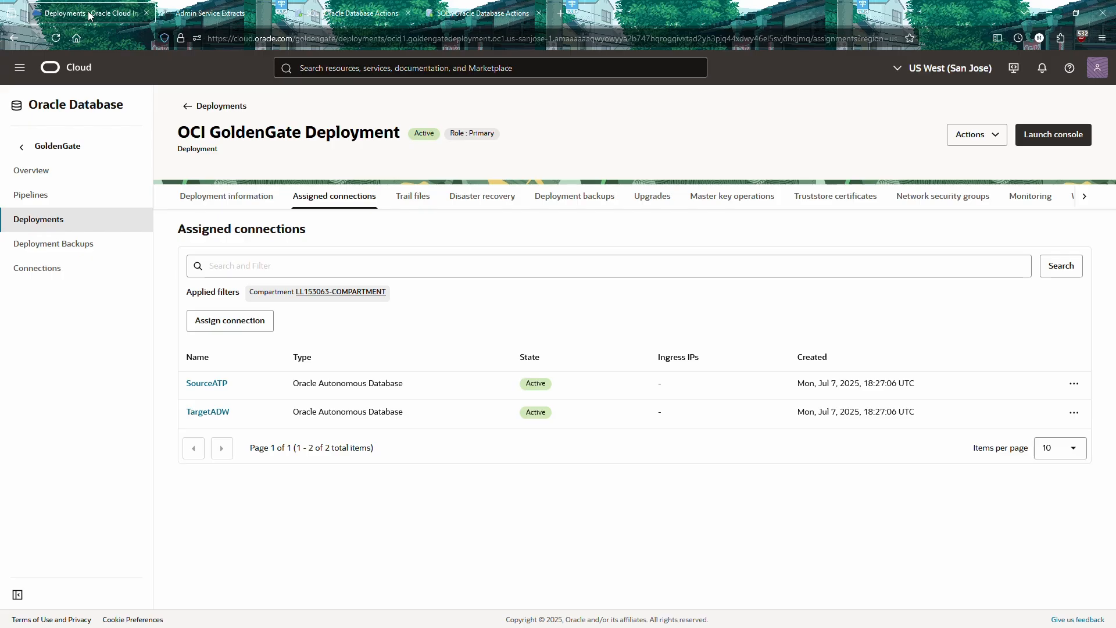
{"action": "left_click", "coordinate": [20, 66]}
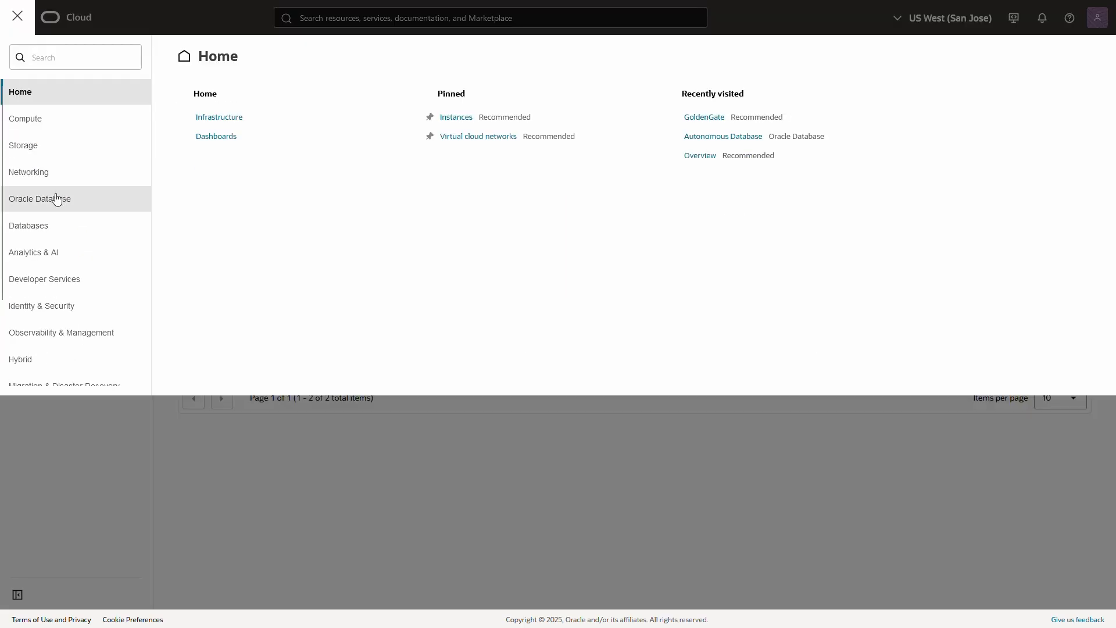
{"action": "left_click", "coordinate": [49, 146]}
{"action": "left_click", "coordinate": [702, 123]}
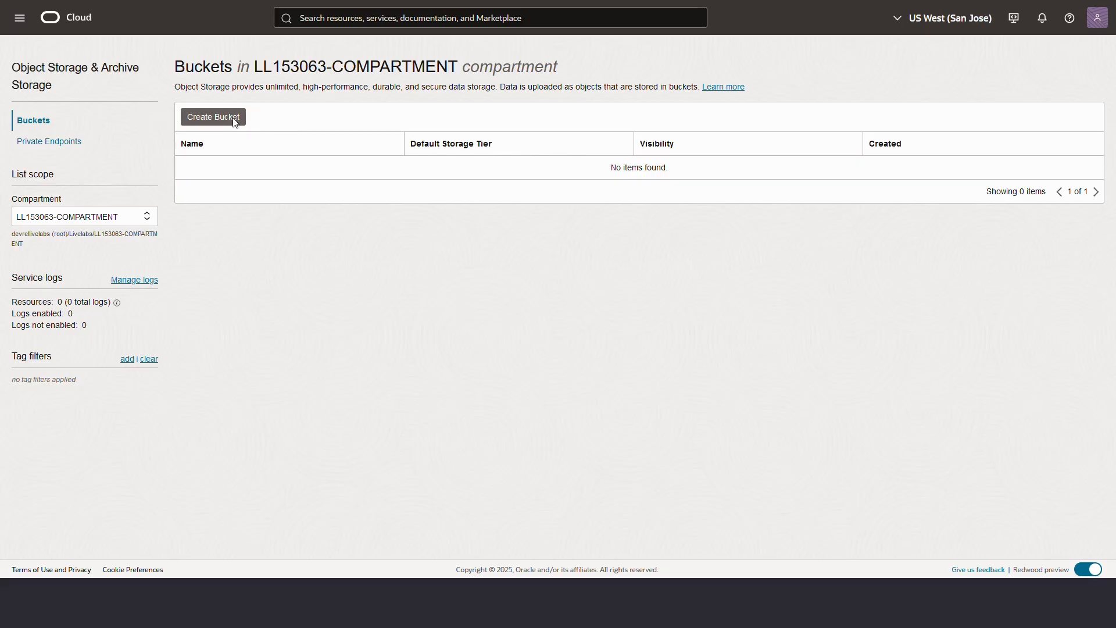
{"action": "left_click", "coordinate": [235, 120]}
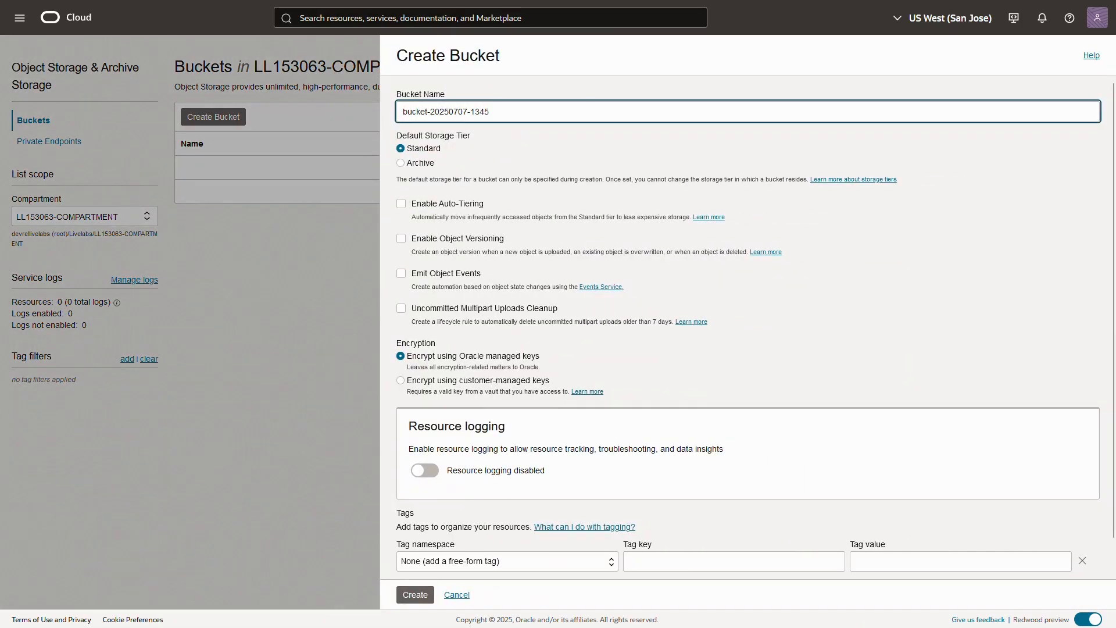
{"action": "type", "text": "ADB"}
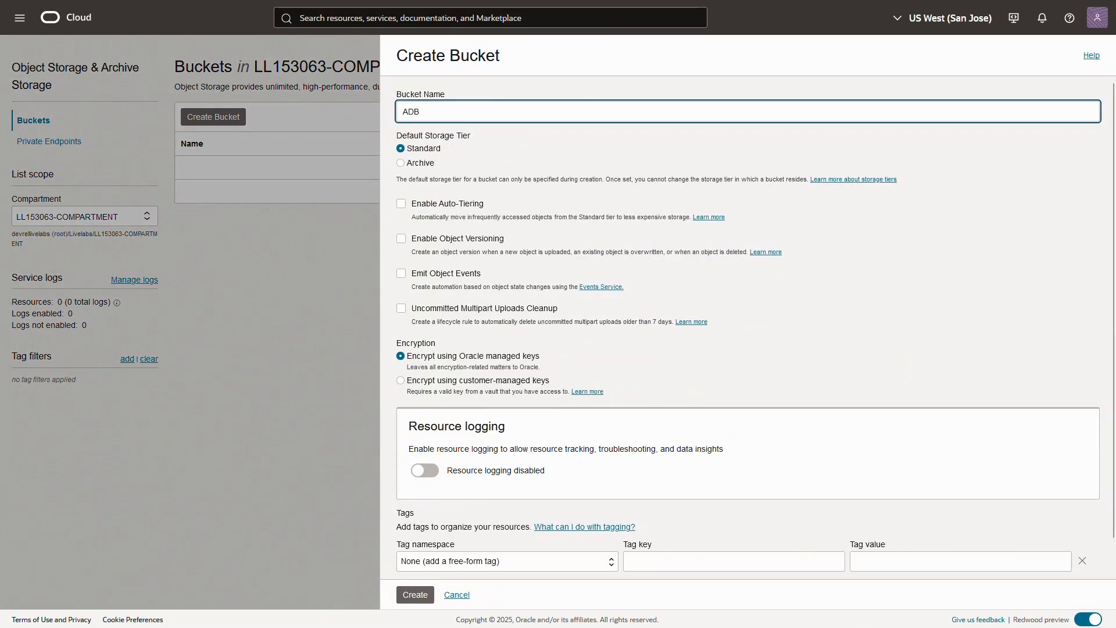
{"action": "type", "text": "-LL-Store"}
{"action": "scroll", "coordinate": [546, 487], "scroll_direction": "down", "scroll_amount": 1}
{"action": "left_click", "coordinate": [416, 595]}
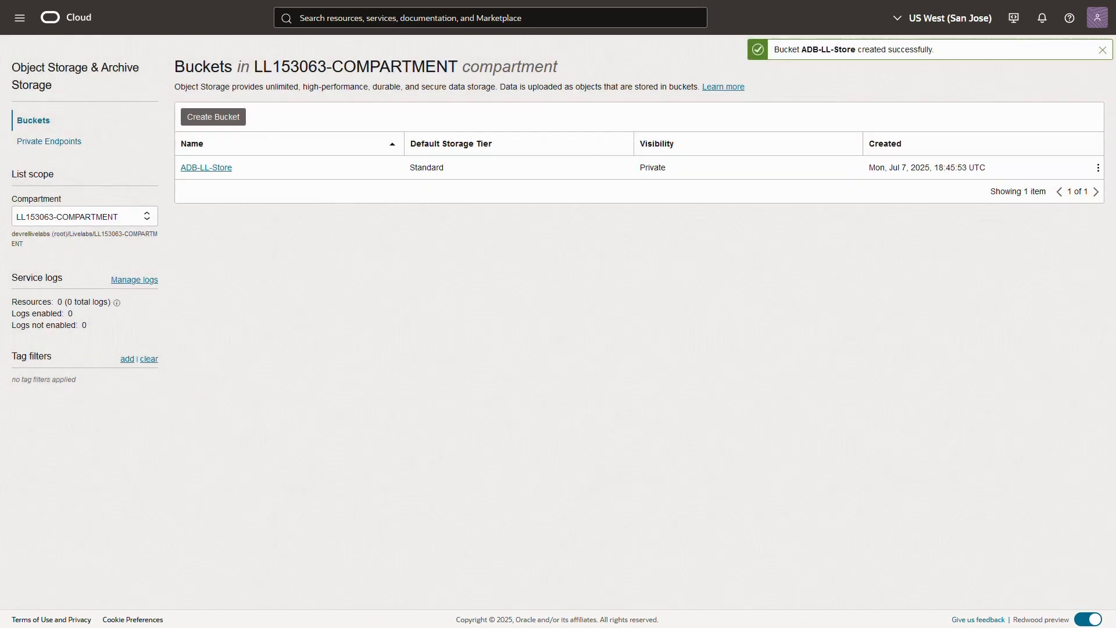
Step: Upload the file object-1.txt to the ADB-LL-Store bucket
{"action": "left_click", "coordinate": [219, 173]}
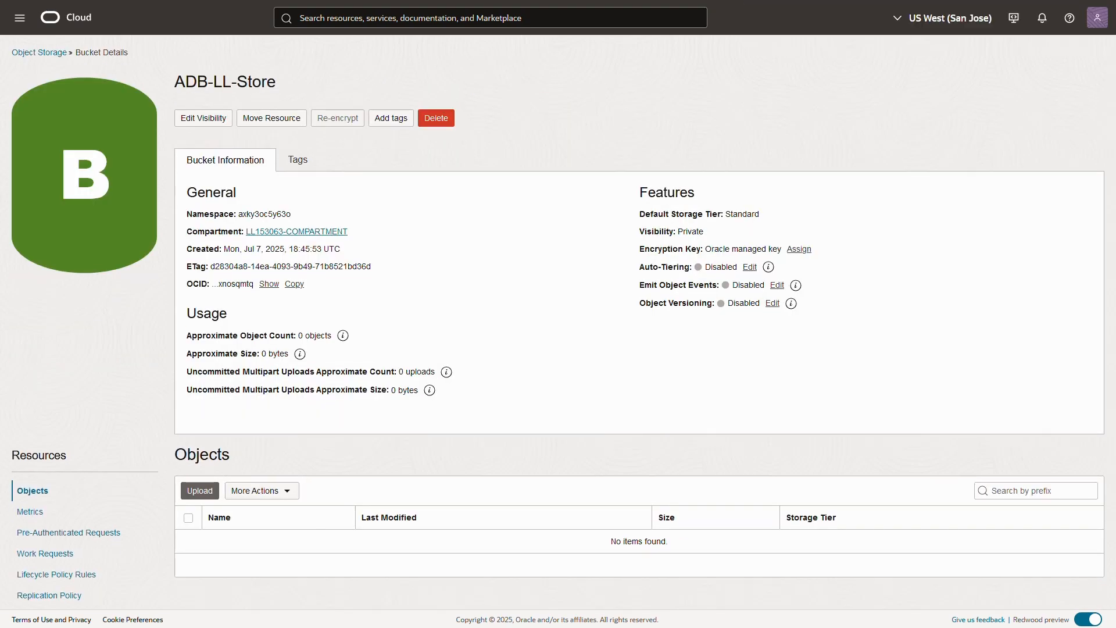
{"action": "left_click", "coordinate": [200, 491]}
{"action": "left_click", "coordinate": [503, 111]}
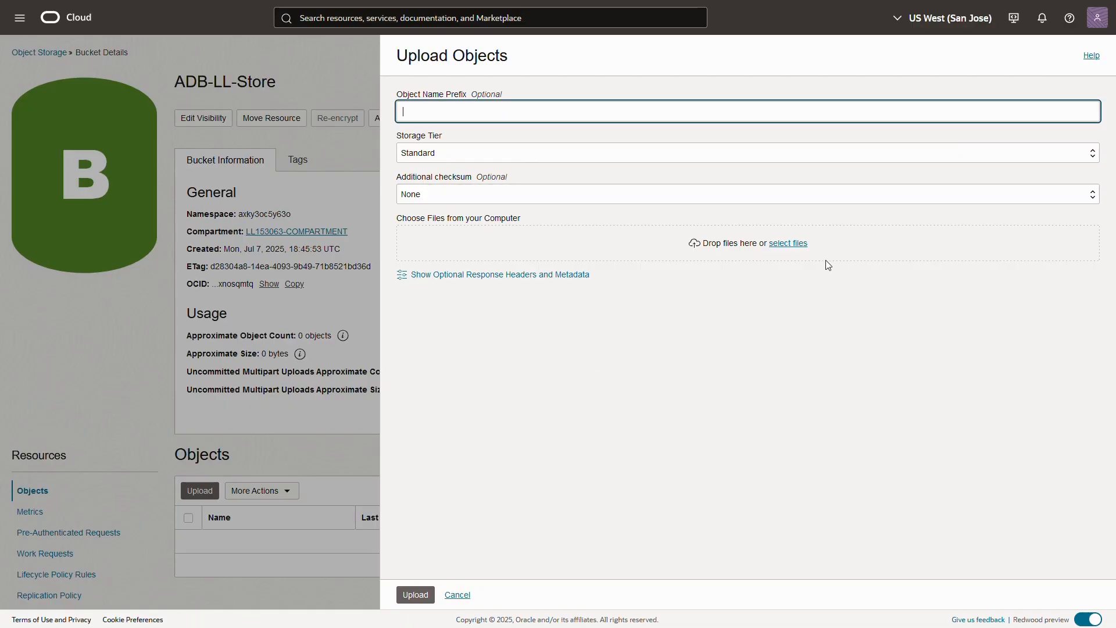
{"action": "left_click", "coordinate": [795, 249]}
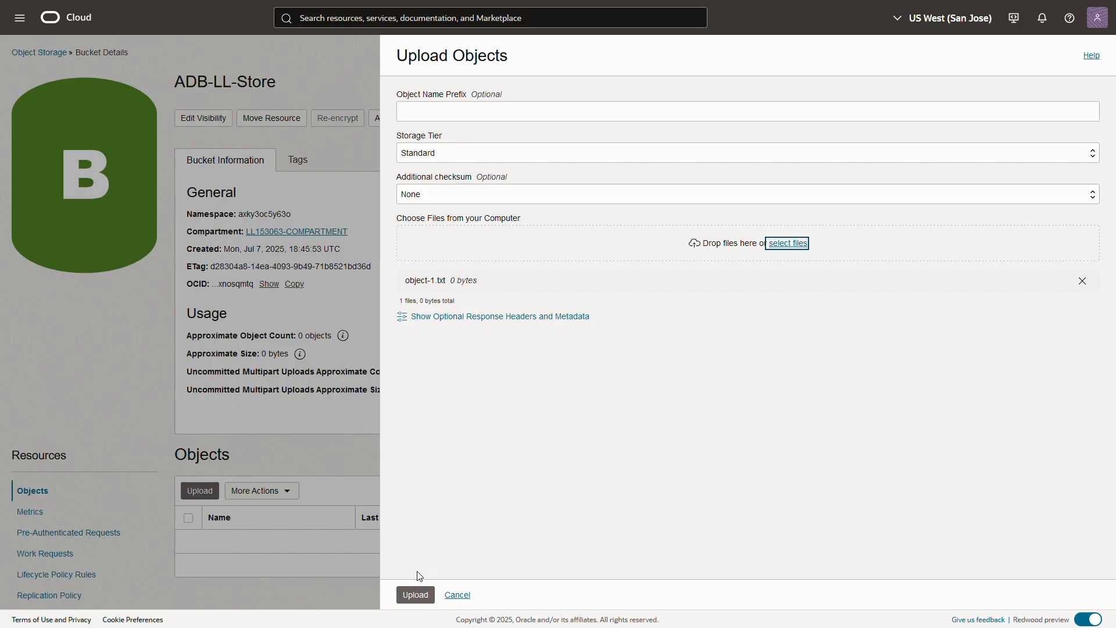
{"action": "left_click", "coordinate": [414, 594]}
{"action": "left_click", "coordinate": [413, 595]}
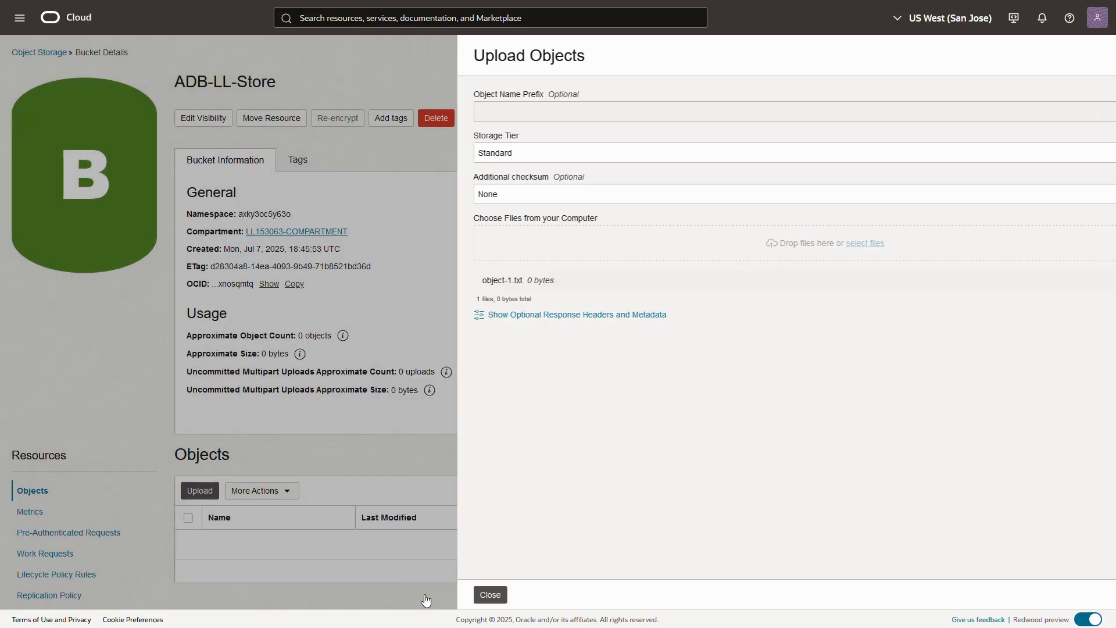
Step: View the object details of object-1.txt, select its full URL Path (URI), and close the details
{"action": "left_click", "coordinate": [1099, 541]}
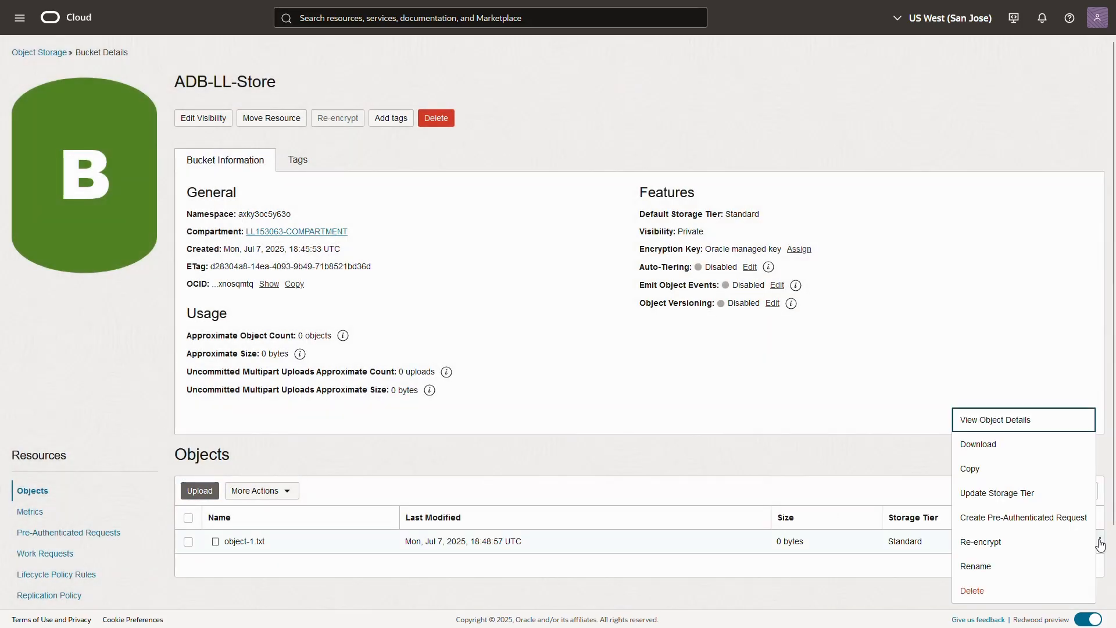
{"action": "left_click", "coordinate": [1013, 423]}
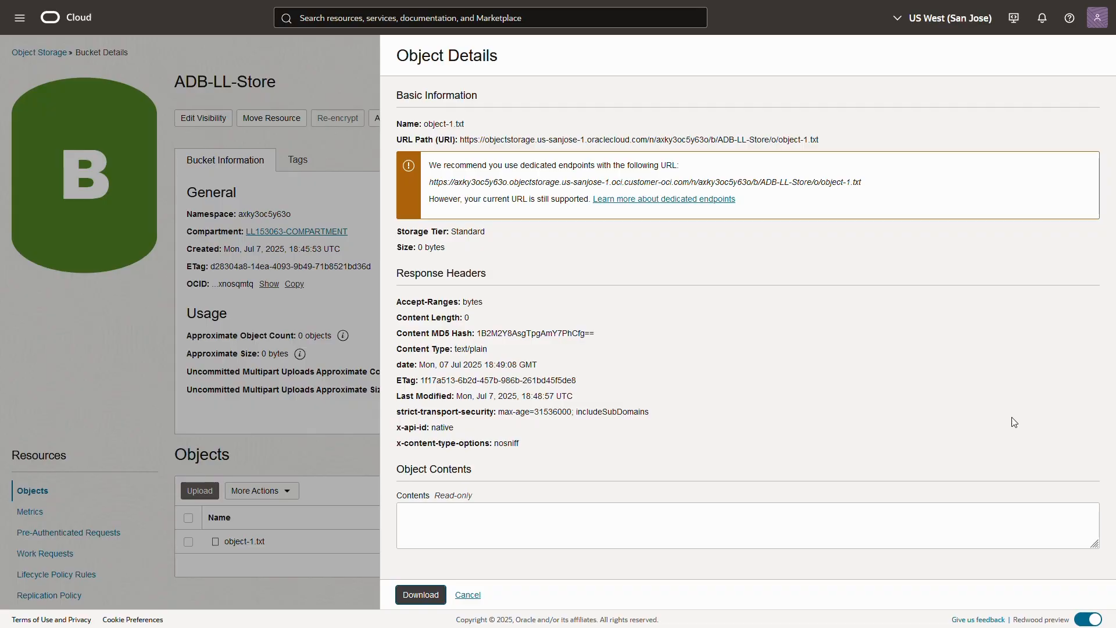
{"action": "left_click_drag", "start_coordinate": [460, 140], "coordinate": [867, 144]}
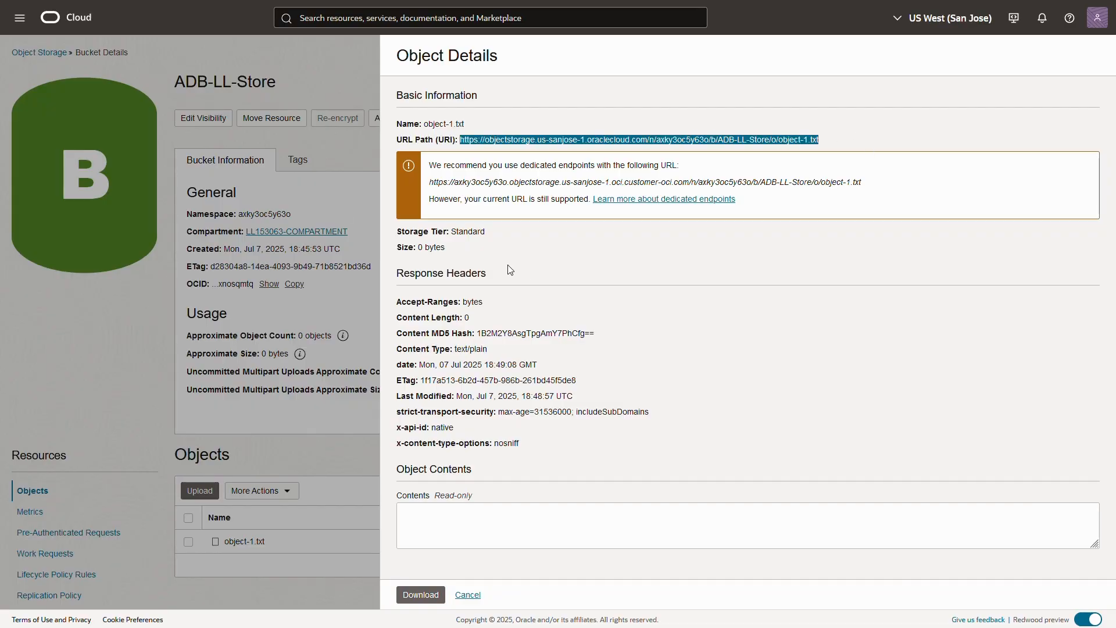
{"action": "left_click", "coordinate": [468, 595]}
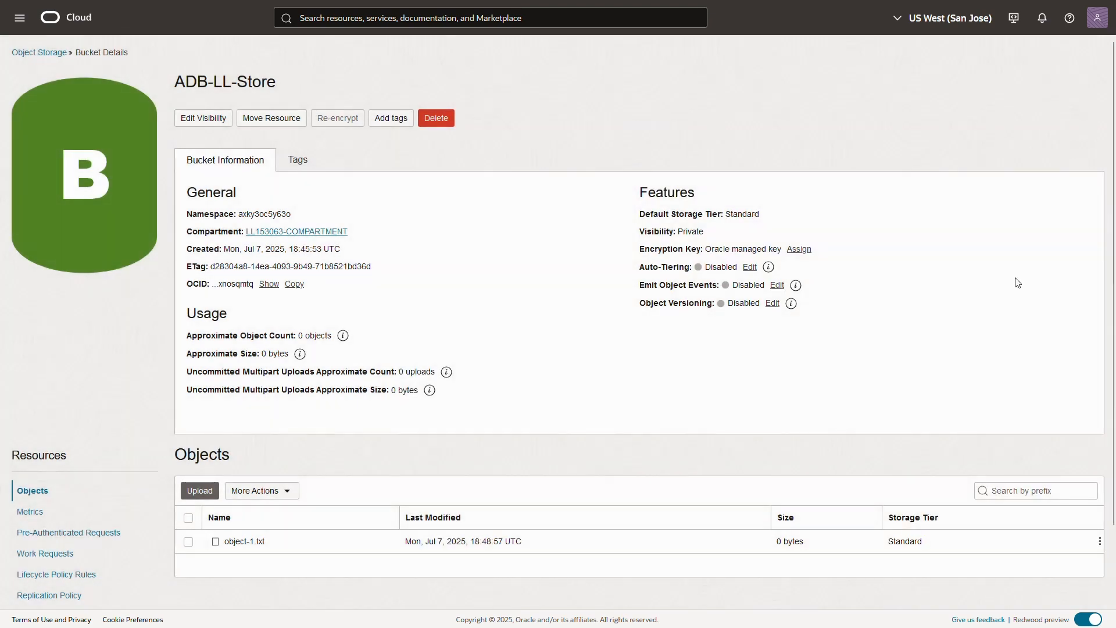
Step: Generate an auth token with the description adb-token in the user profile's tokens and keys
{"action": "left_click", "coordinate": [1098, 18]}
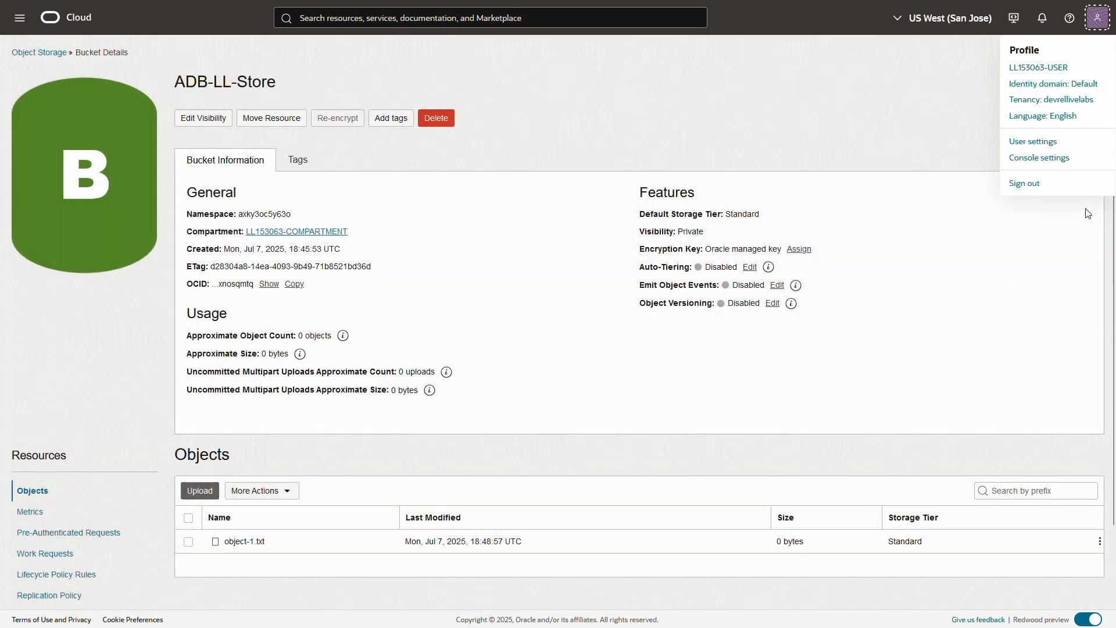
{"action": "left_click", "coordinate": [1060, 68]}
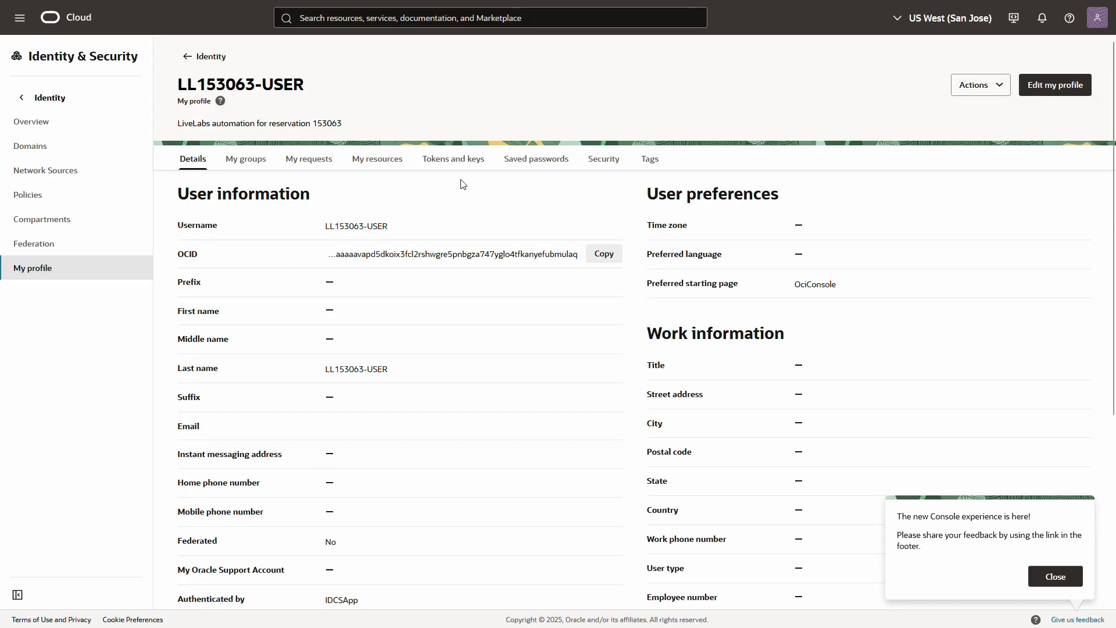
{"action": "left_click", "coordinate": [480, 175]}
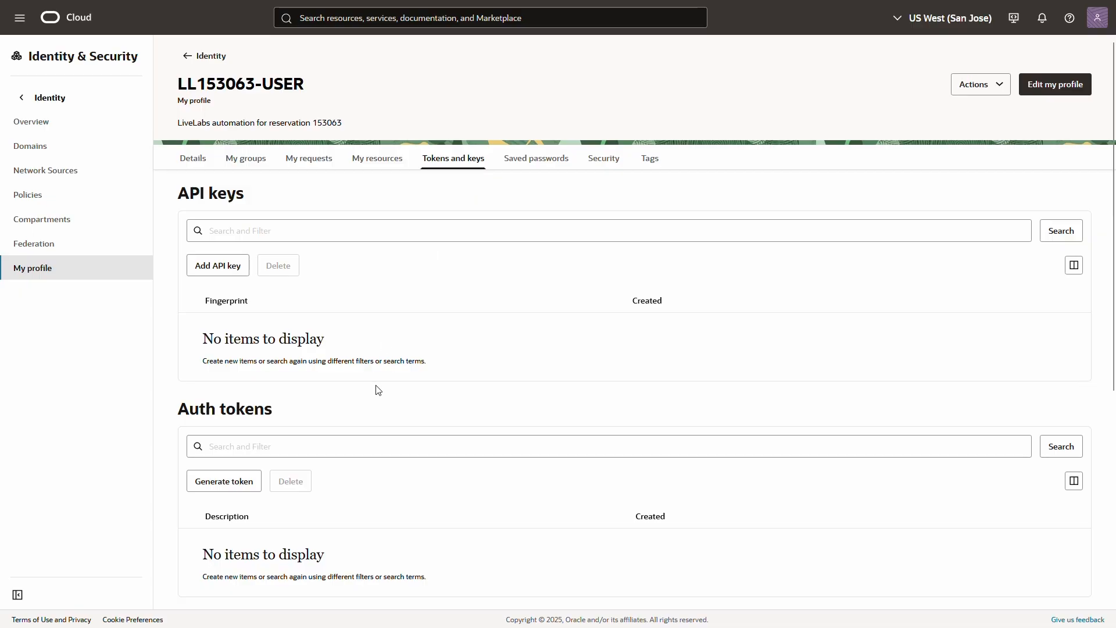
{"action": "scroll", "coordinate": [377, 388], "scroll_direction": "down", "scroll_amount": 2}
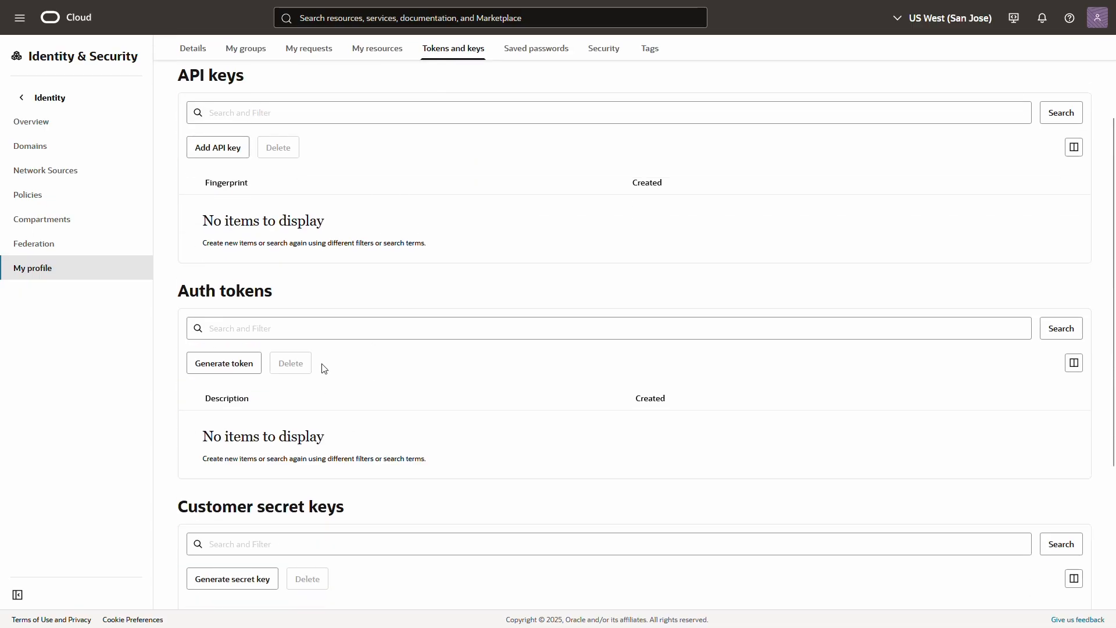
{"action": "left_click", "coordinate": [245, 370]}
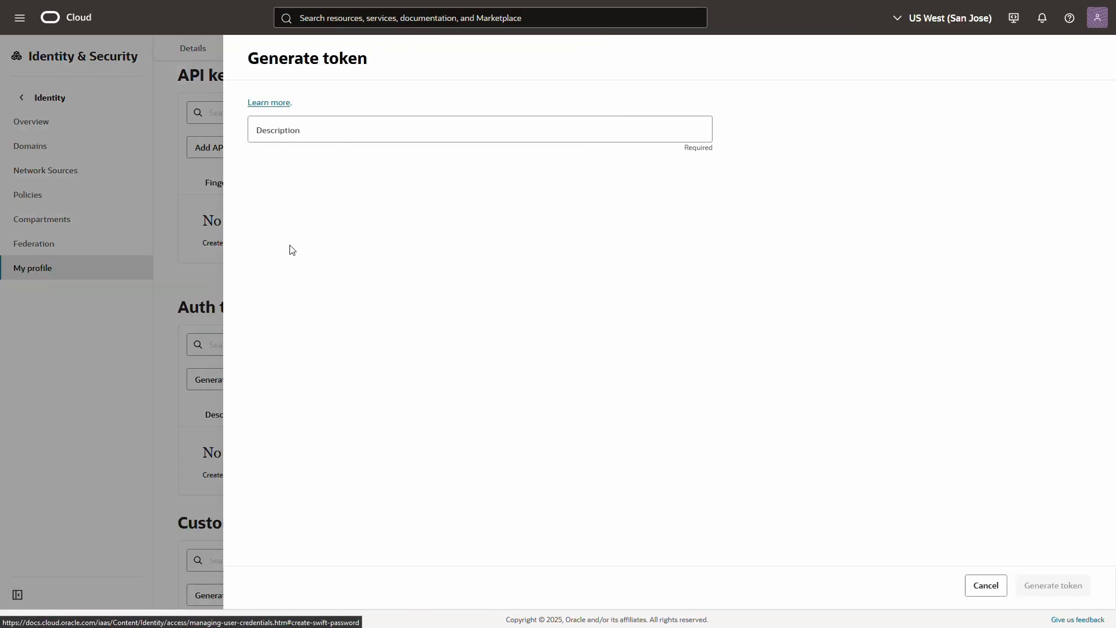
{"action": "left_click", "coordinate": [314, 134]}
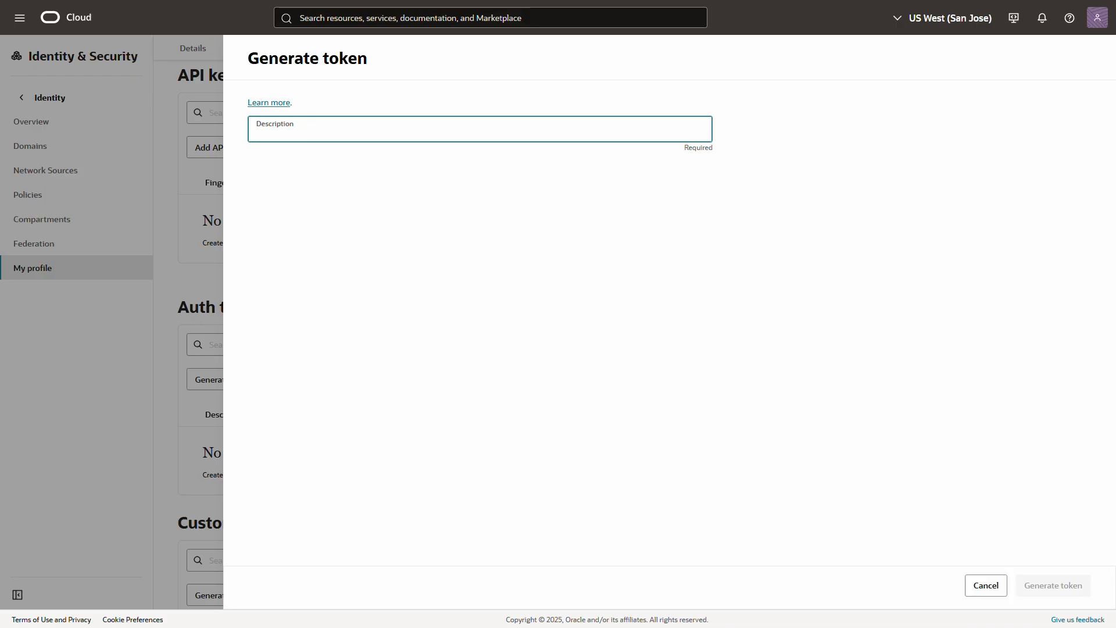
{"action": "type", "text": "adb-"}
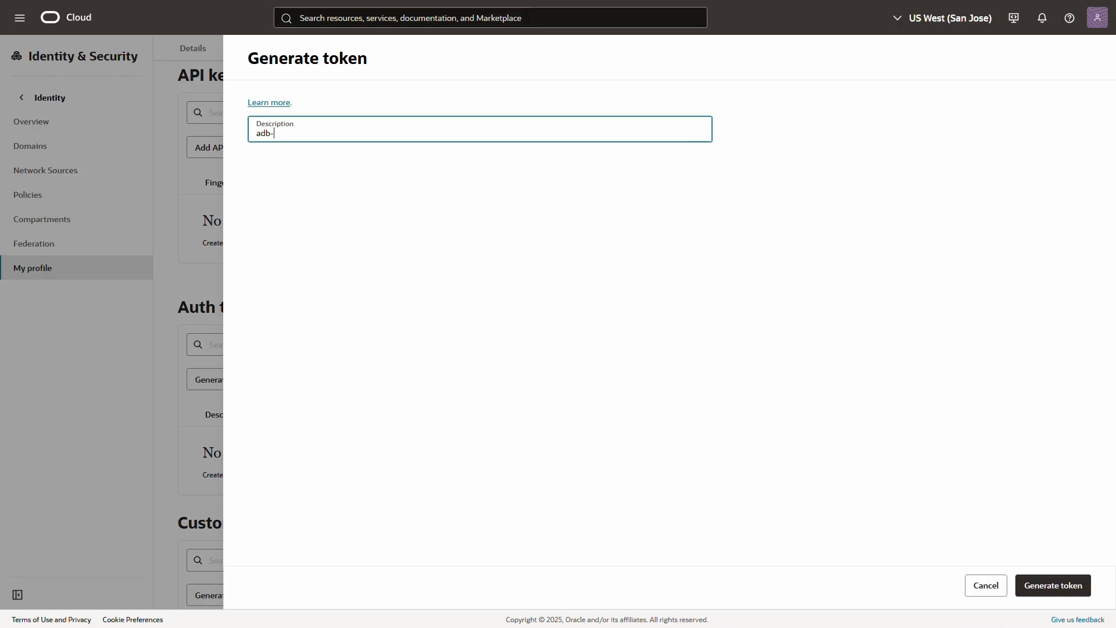
{"action": "type", "text": "token"}
{"action": "left_click", "coordinate": [1068, 589]}
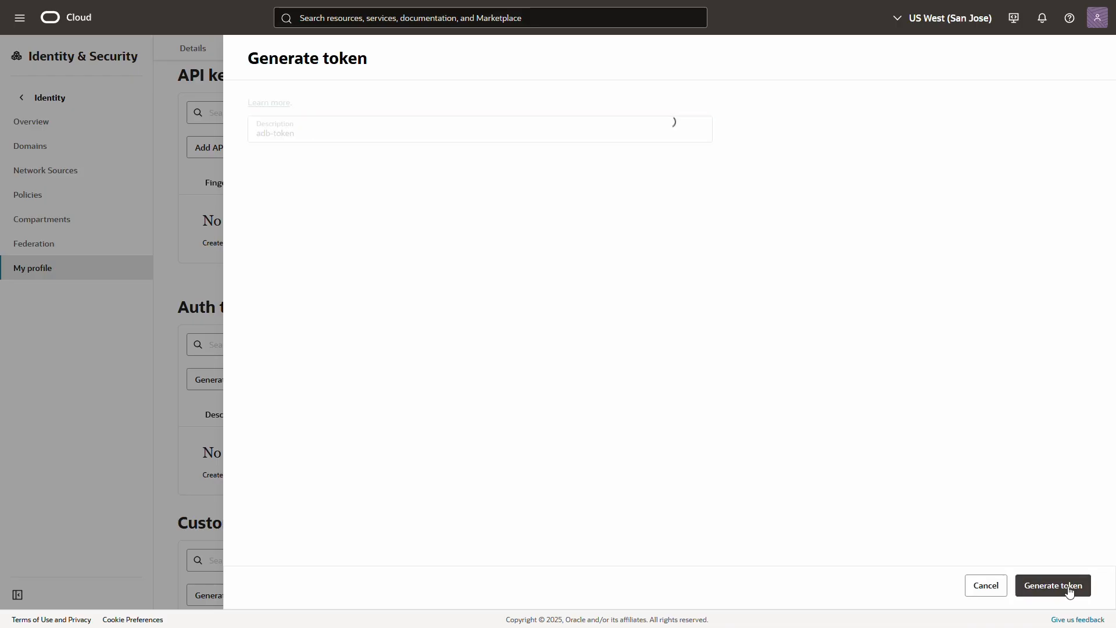
Step: Copy the newly generated auth token and close the token dialog
{"action": "left_click", "coordinate": [960, 148]}
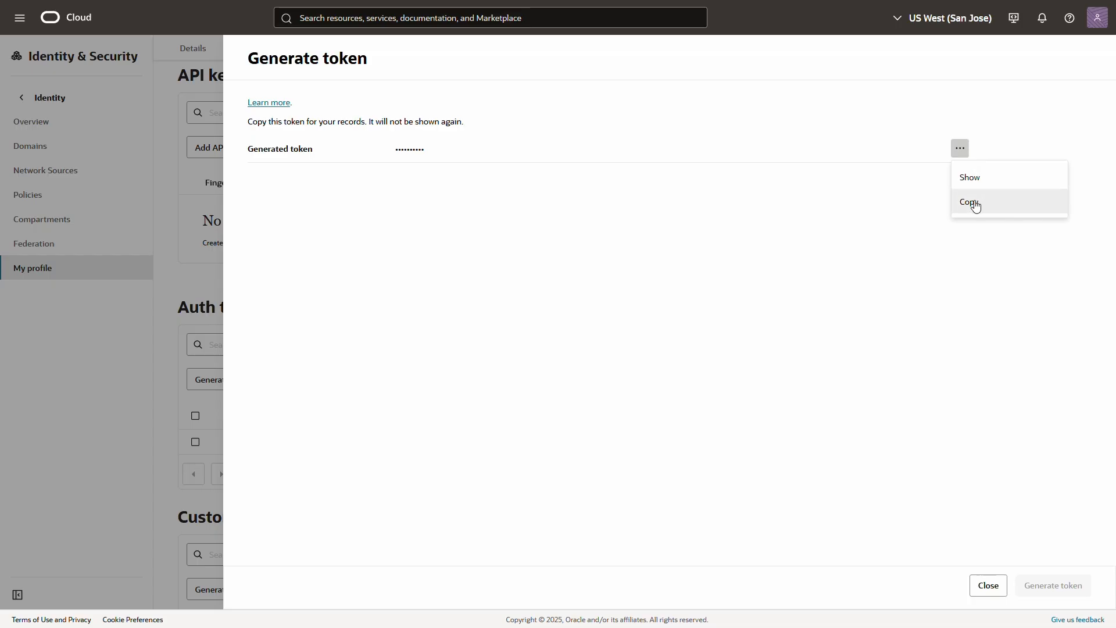
{"action": "left_click", "coordinate": [975, 203]}
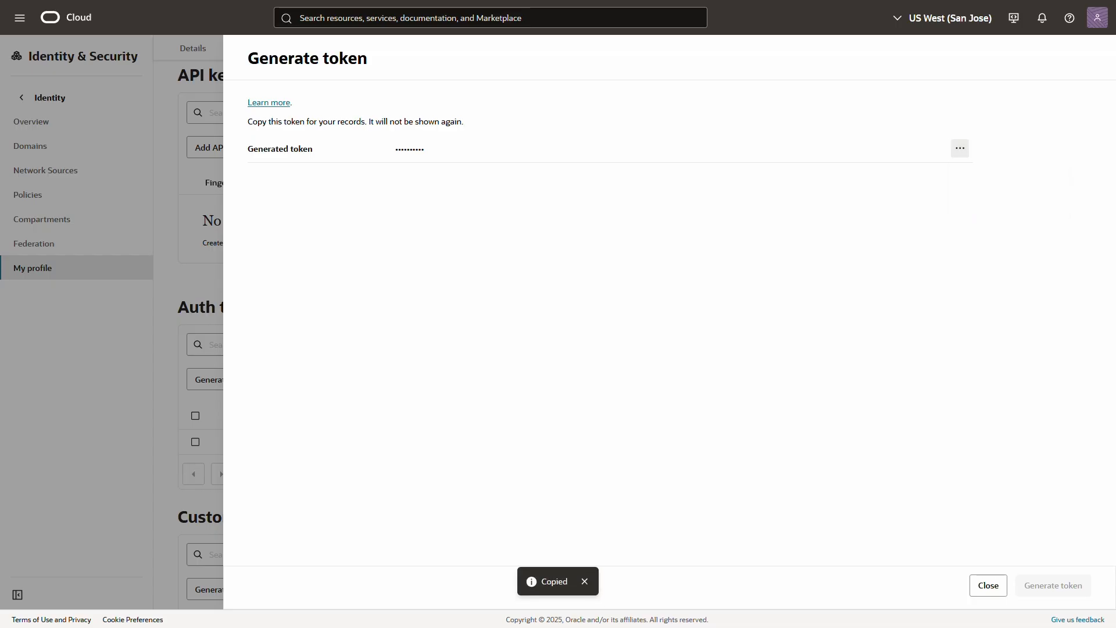
{"action": "left_click", "coordinate": [994, 584]}
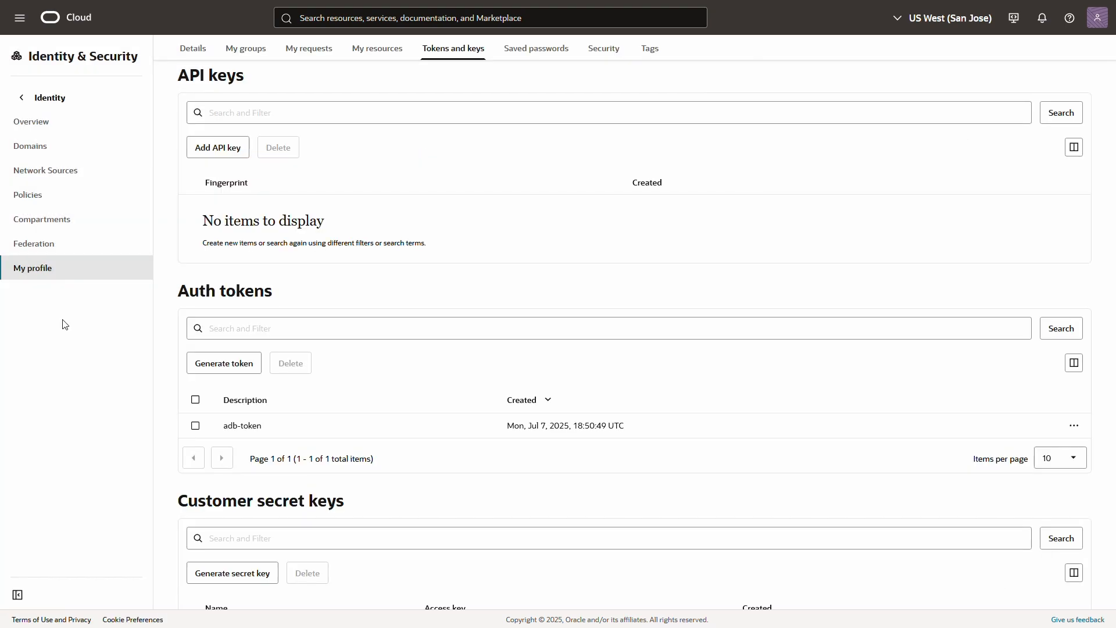
Step: In the Database Actions worksheet, run a DBMS_CLOUD.CREATE_CREDENTIAL block for ADB_OBJECTSTORE with the cloud username and the auth token as password, clearing old output first
{"action": "mouse_move", "coordinate": [599, 1]}
{"action": "left_click", "coordinate": [354, 11]}
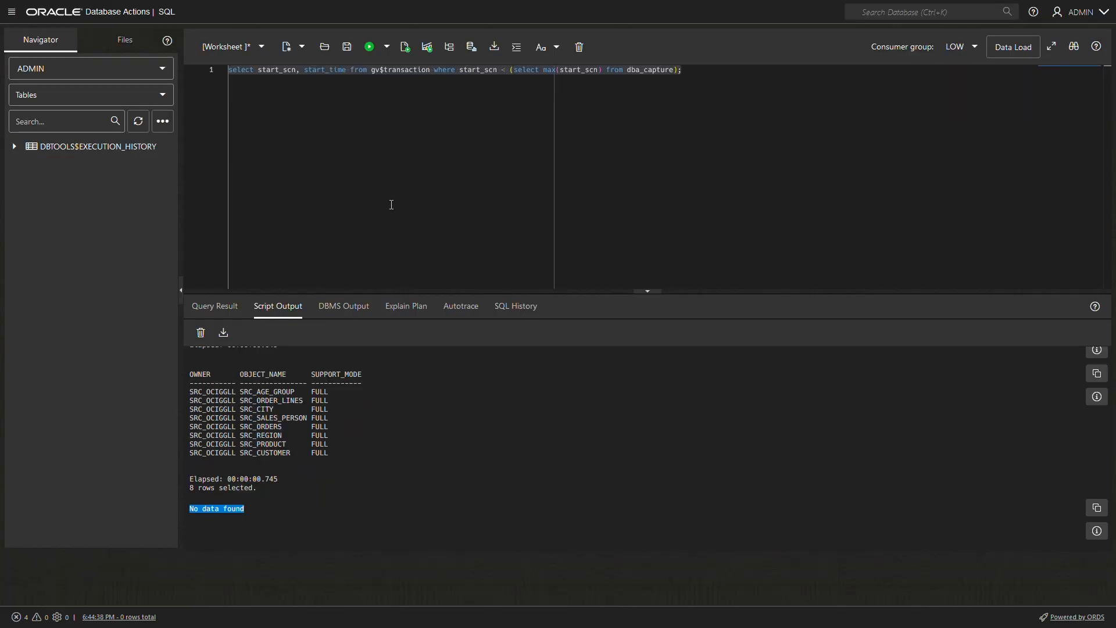
{"action": "left_click", "coordinate": [579, 46]}
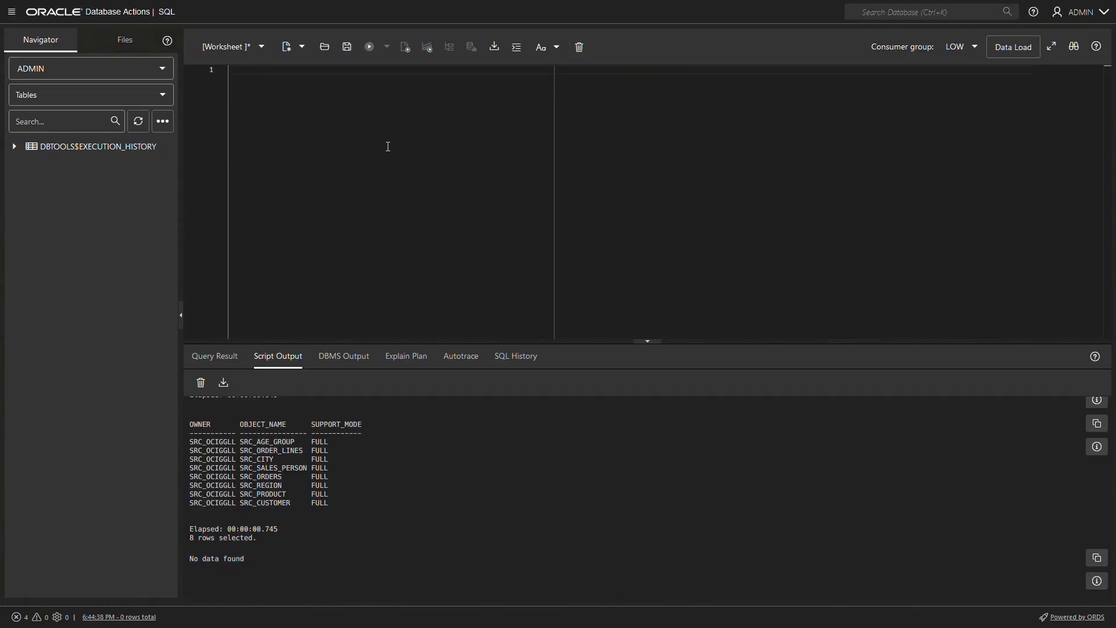
{"action": "key", "text": "ctrl+v"}
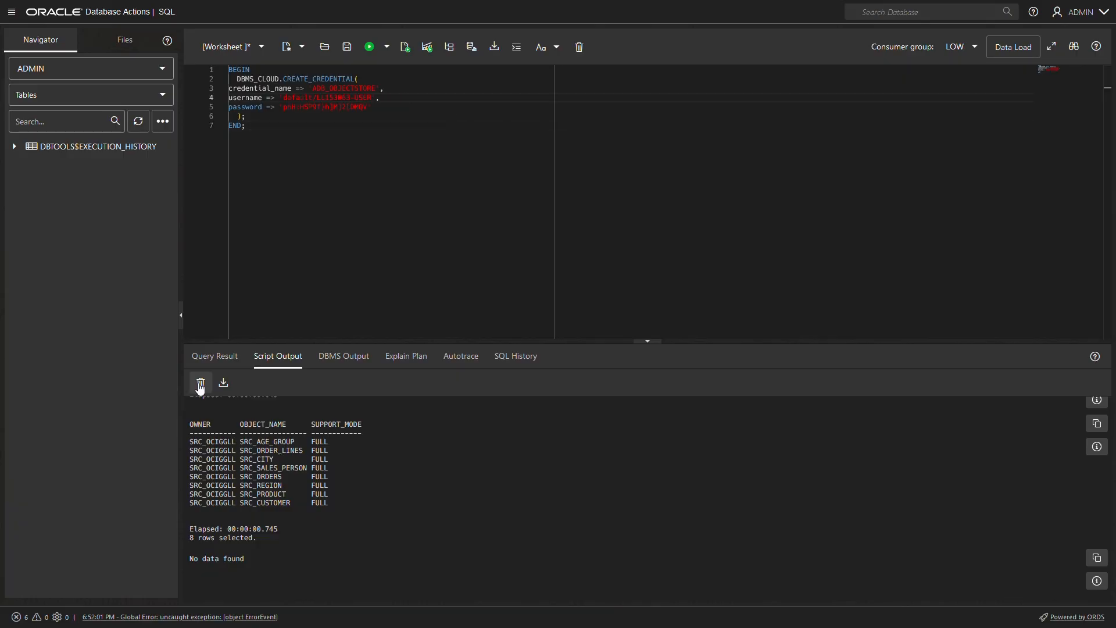
{"action": "left_click", "coordinate": [201, 383]}
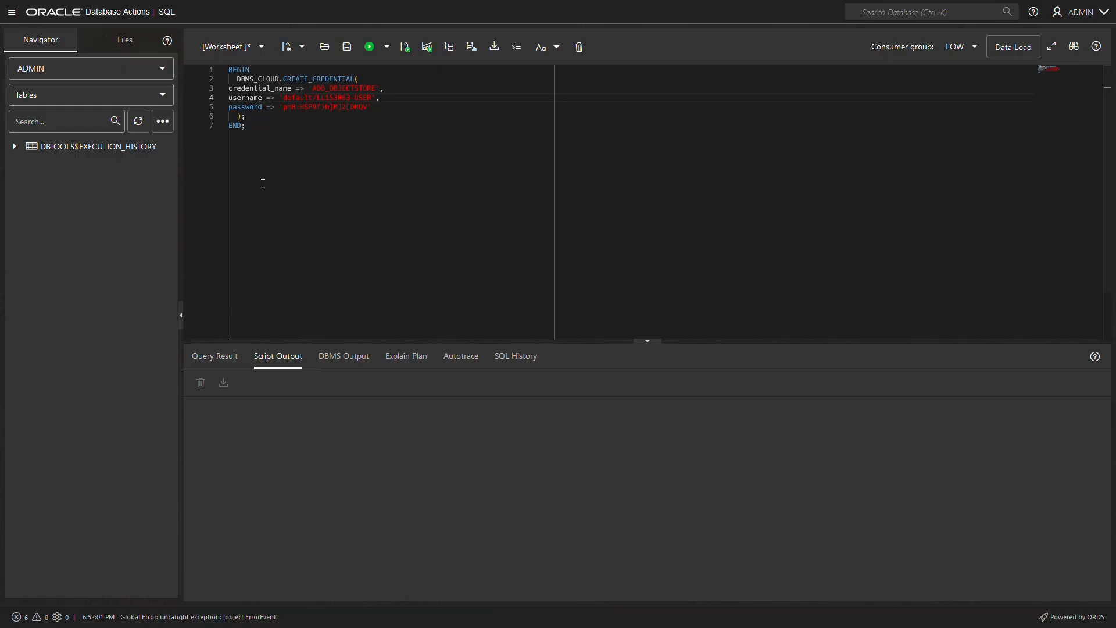
{"action": "left_click", "coordinate": [405, 47]}
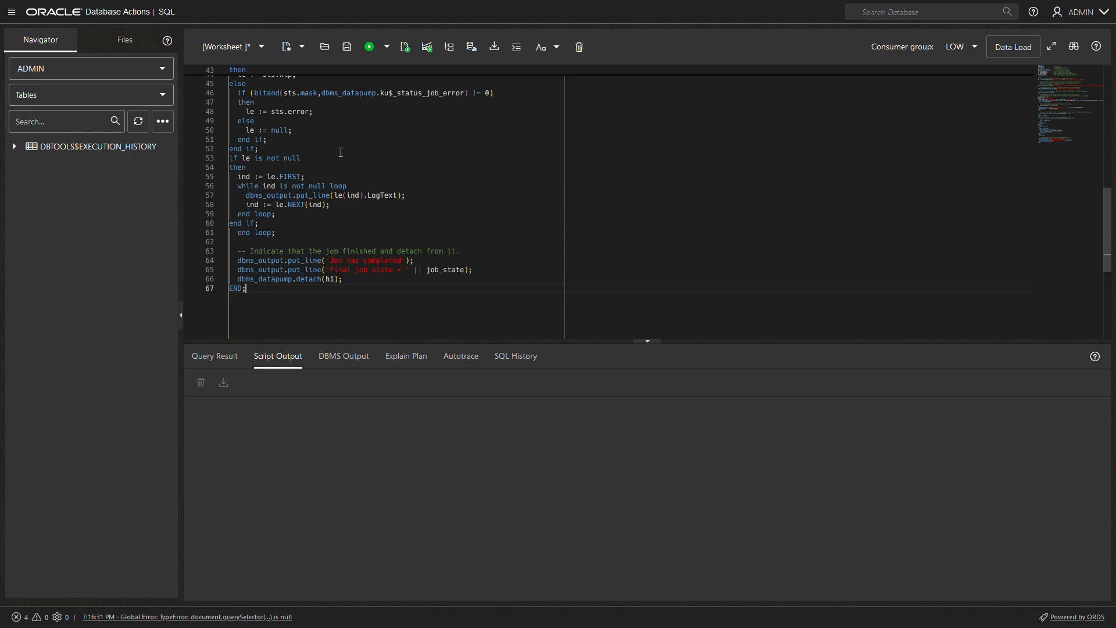
Step: In the export script's DBMS_DATAPUMP.ADD_FILE call, replace the placeholder URL with the ADB-LL-Store bucket's object URI, removing object-1 before SRC_OCIGGLL.dmp
{"action": "scroll", "coordinate": [342, 153], "scroll_direction": "up", "scroll_amount": 10}
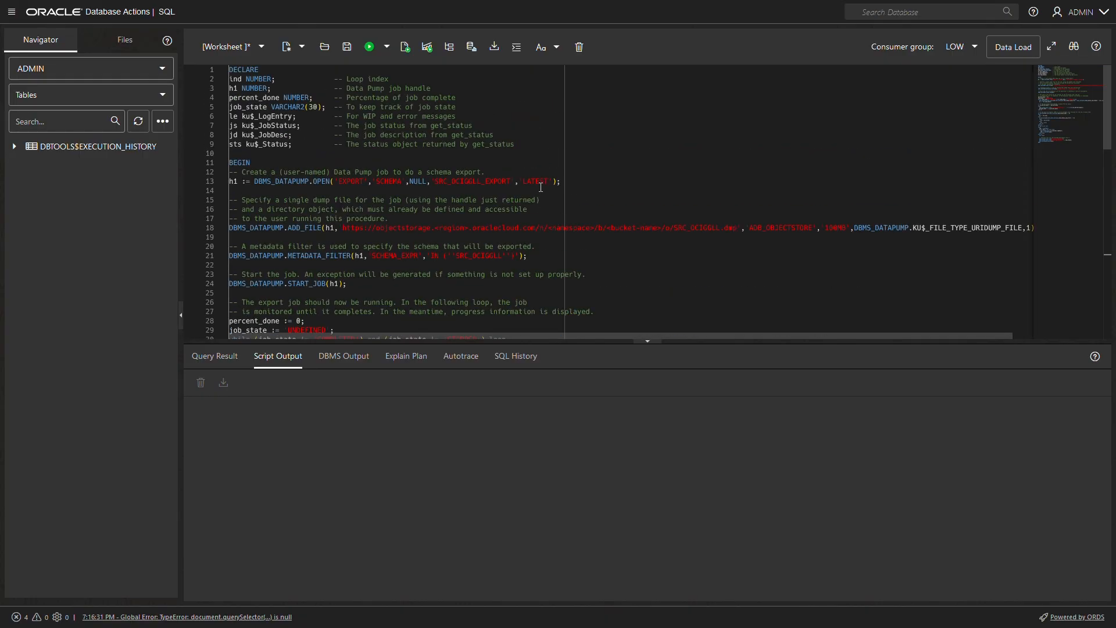
{"action": "left_click_drag", "start_coordinate": [343, 229], "coordinate": [670, 228]}
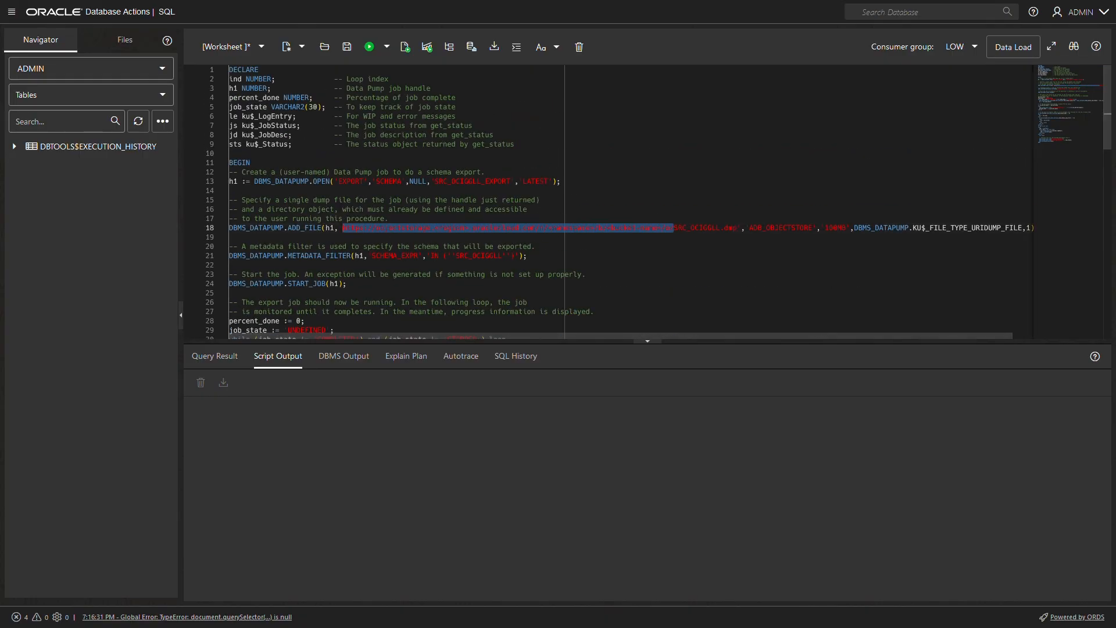
{"action": "key", "text": "ctrl+v"}
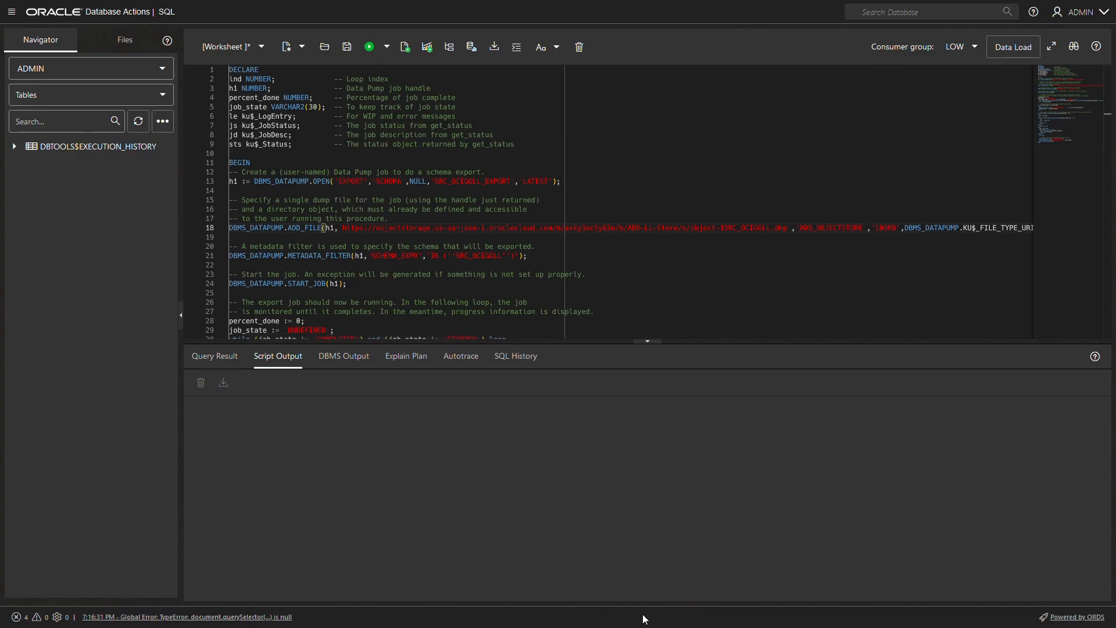
{"action": "key", "text": "BackSpace"}
{"action": "key", "text": "BackSpace"}
{"action": "key", "text": "BackSpace"}
{"action": "key", "text": "BackSpace"}
{"action": "key", "text": "BackSpace"}
{"action": "key", "text": "BackSpace"}
{"action": "key", "text": "BackSpace"}
{"action": "key", "text": "BackSpace"}
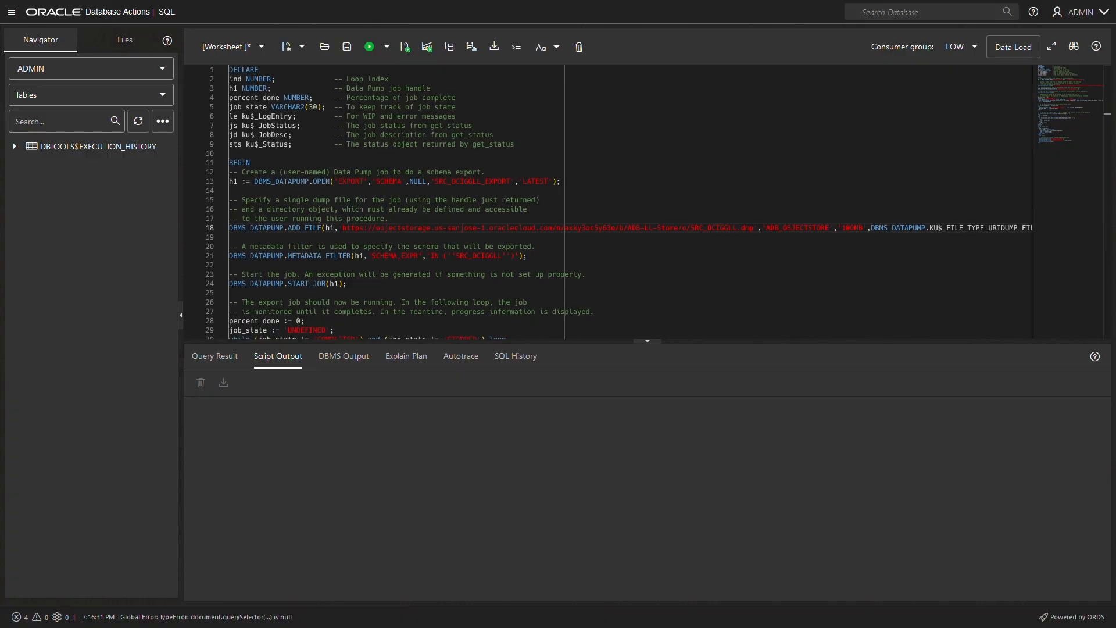
Step: Run the SRC_OCIGGLL_EXPORT Data Pump script and review the job log in the script and DBMS output
{"action": "left_click", "coordinate": [406, 47]}
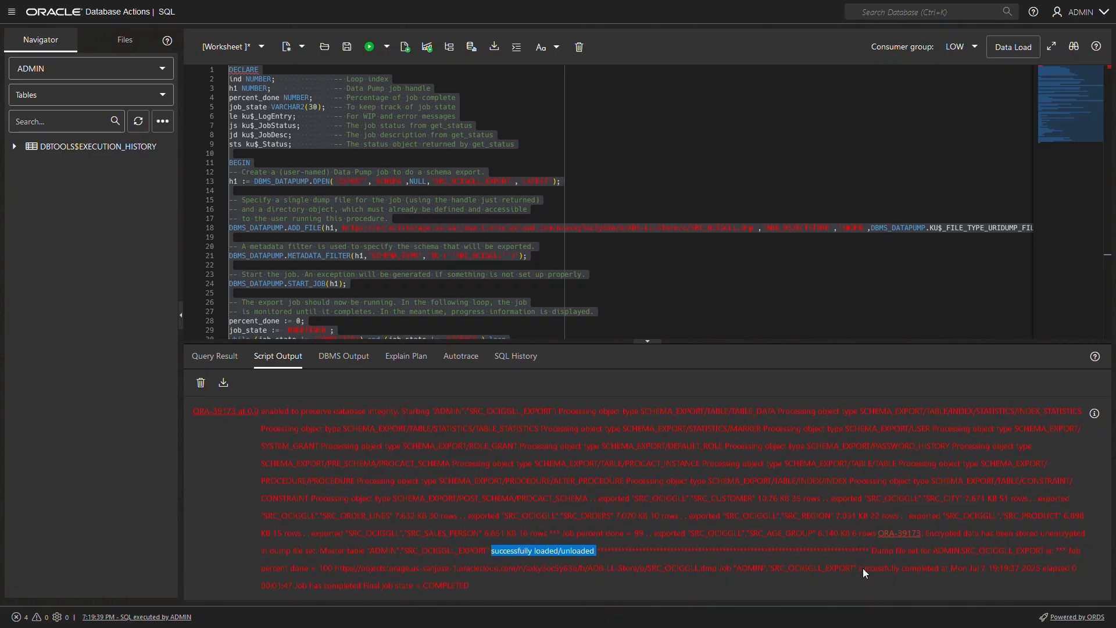
{"action": "left_click_drag", "start_coordinate": [859, 569], "coordinate": [936, 569]}
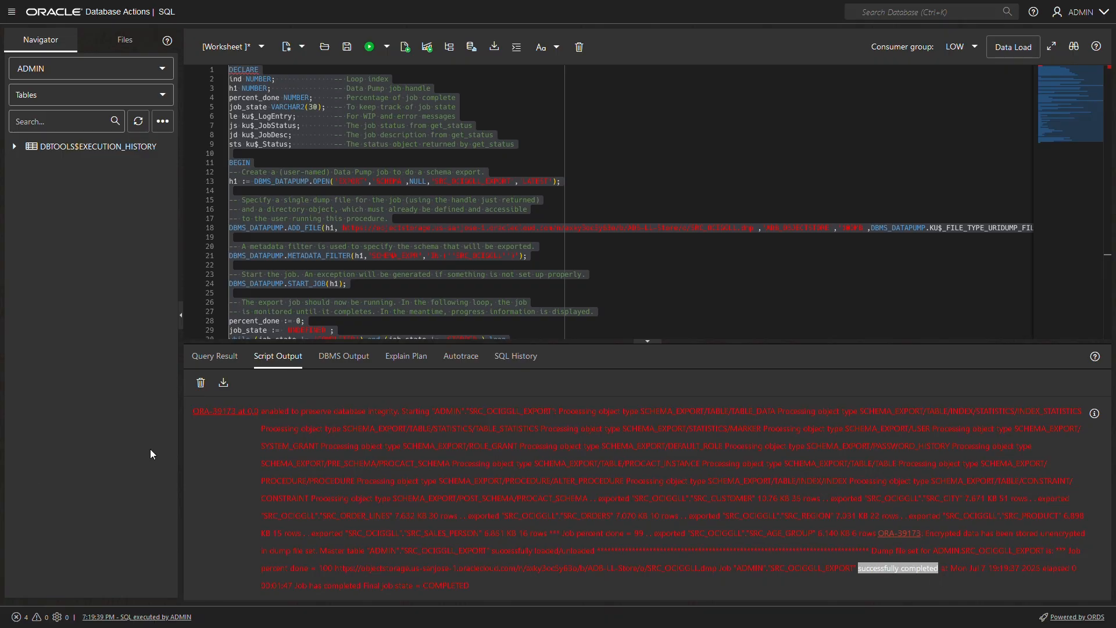
{"action": "left_click", "coordinate": [344, 356]}
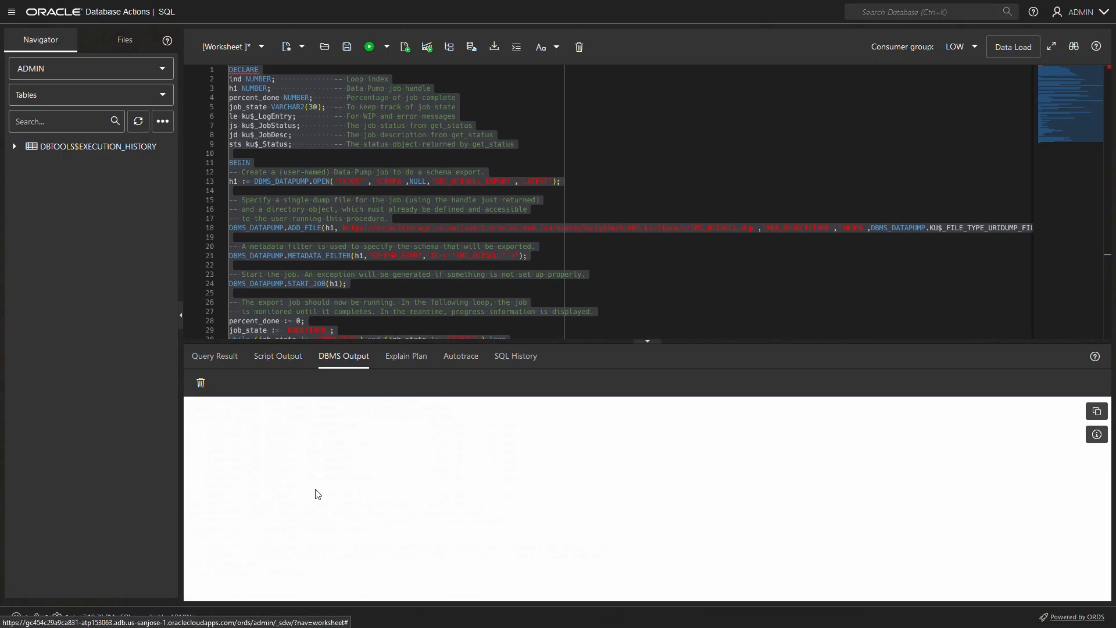
{"action": "left_click_drag", "start_coordinate": [374, 571], "coordinate": [182, 531]}
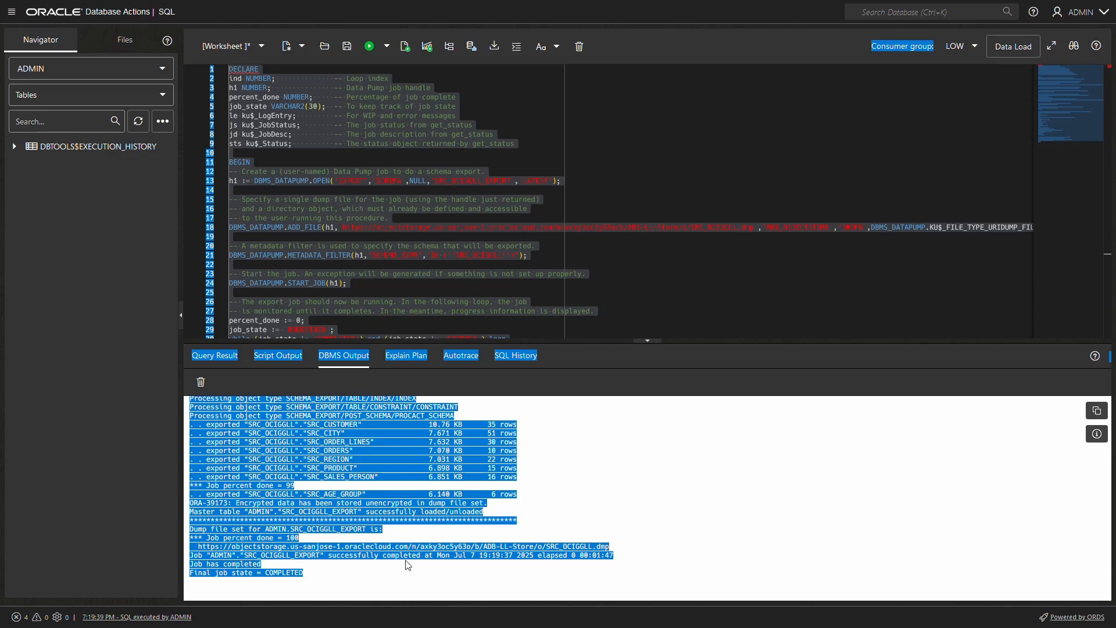
{"action": "left_click", "coordinate": [353, 284]}
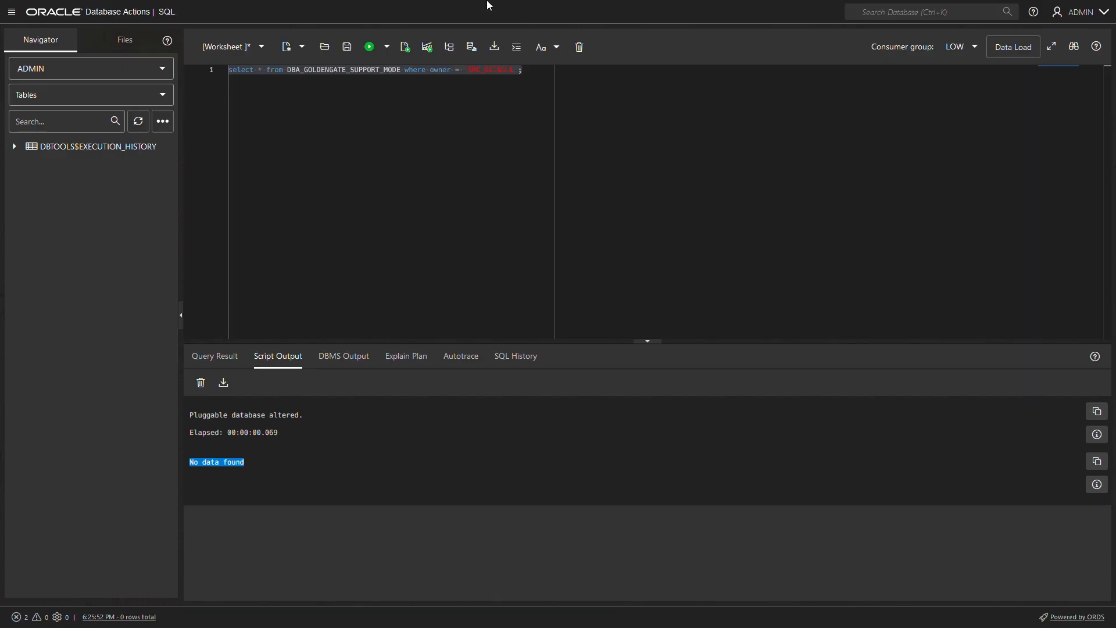
Step: Copy the source's executed CREATE_CREDENTIAL statement, with its username and auth token password, into the target ADW worksheet in place of the query and run it
{"action": "mouse_move", "coordinate": [487, 3]}
{"action": "left_click", "coordinate": [348, 17]}
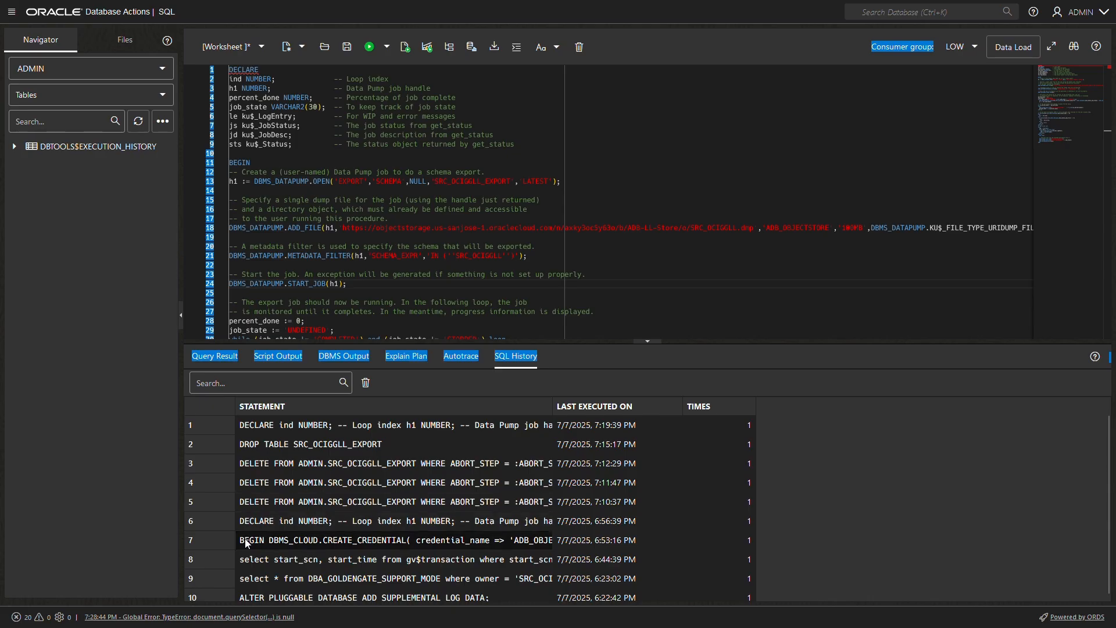
{"action": "right_click", "coordinate": [354, 543]}
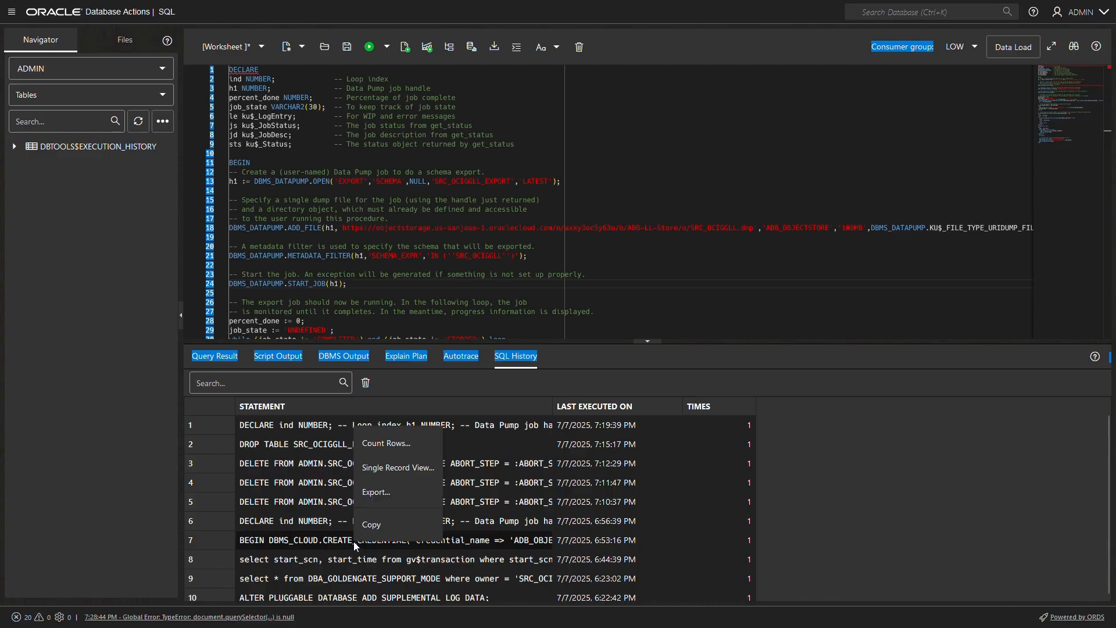
{"action": "left_click", "coordinate": [365, 530]}
{"action": "mouse_move", "coordinate": [422, 16]}
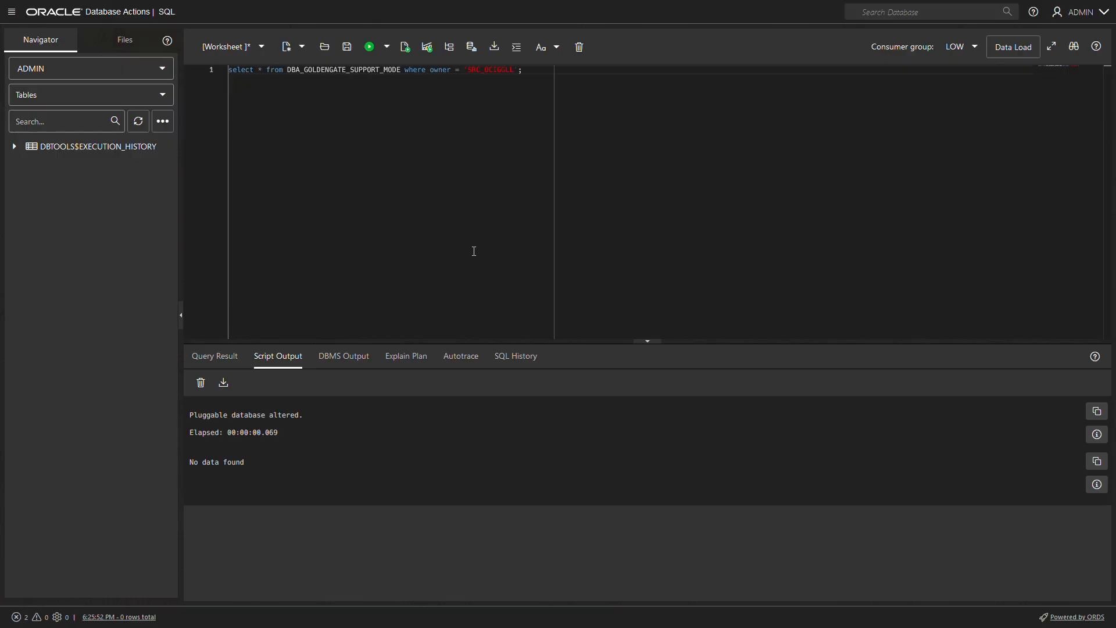
{"action": "key", "text": "ctrl+a"}
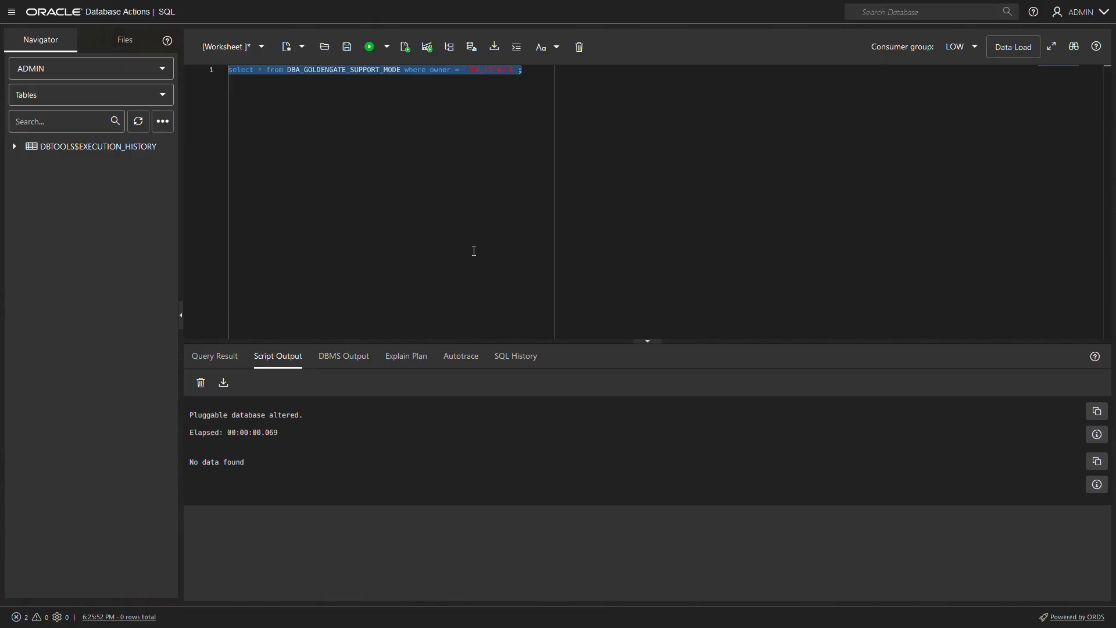
{"action": "key", "text": "ctrl+v"}
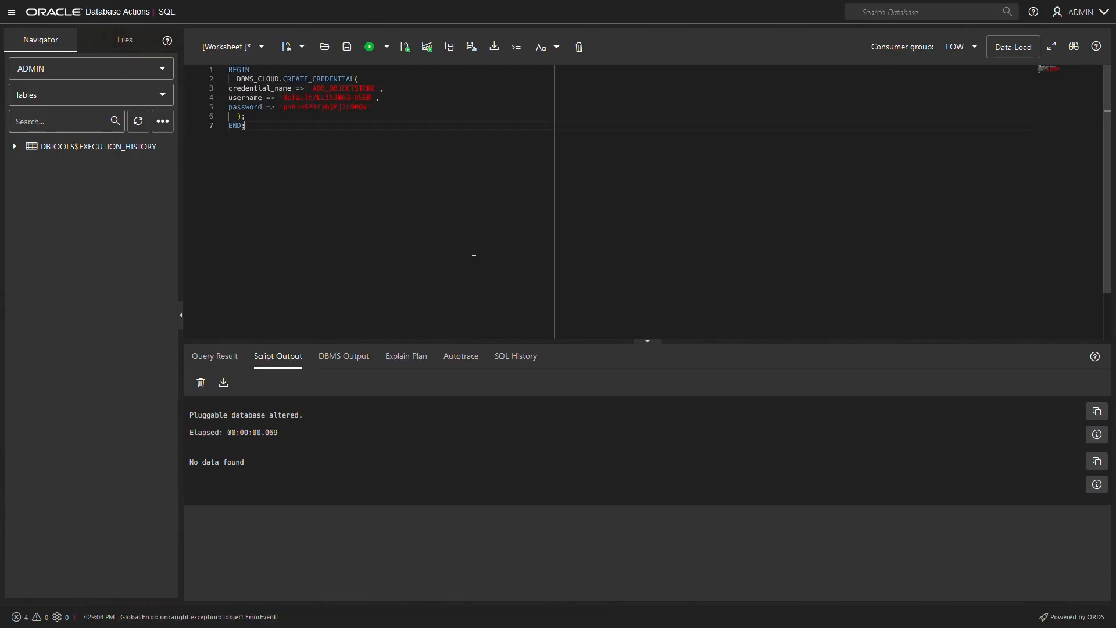
{"action": "left_click", "coordinate": [406, 46]}
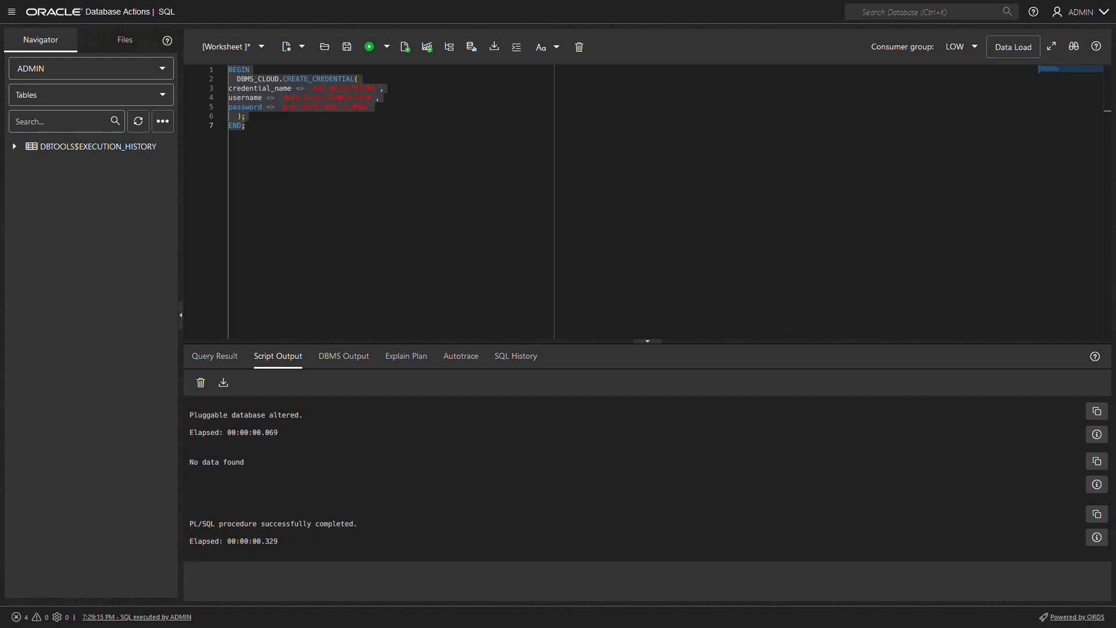
Step: Replace the target worksheet's code with the SRCMIRROR_OCIGGLL_IMPORT script and substitute its placeholder URL with the bucket URI from the export script
{"action": "key", "text": "ctrl+v"}
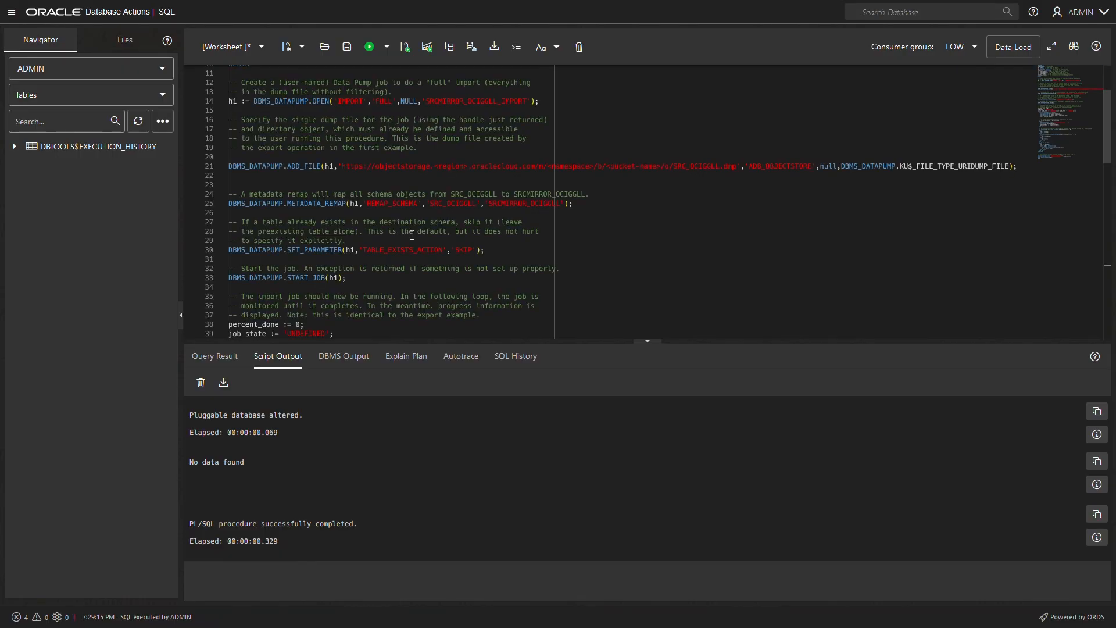
{"action": "left_click_drag", "start_coordinate": [344, 168], "coordinate": [674, 169]}
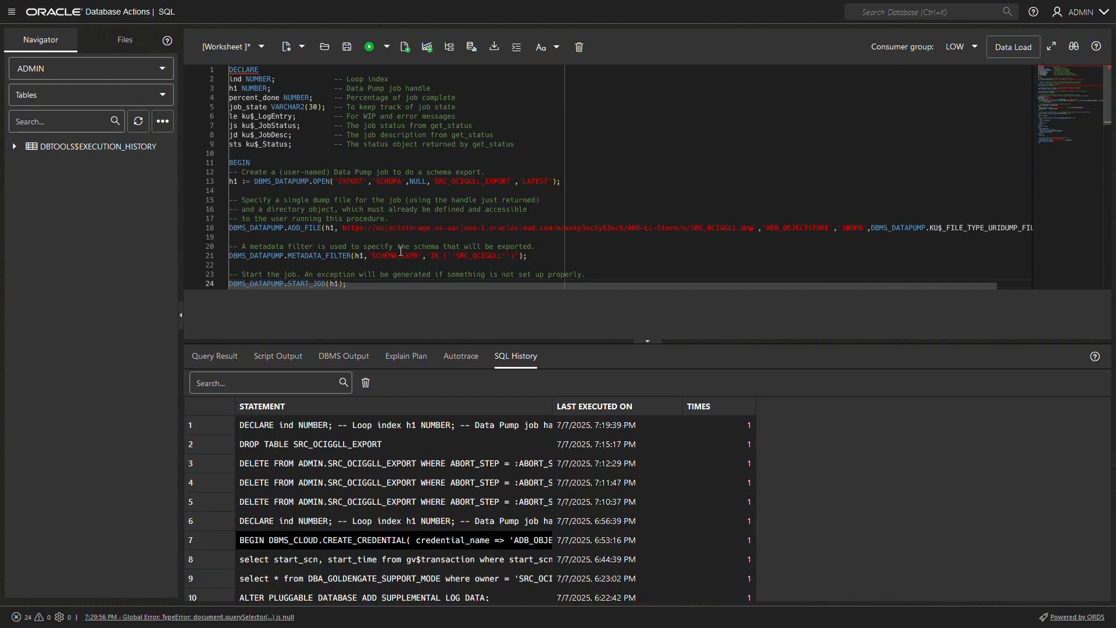
{"action": "left_click_drag", "start_coordinate": [343, 227], "coordinate": [691, 230]}
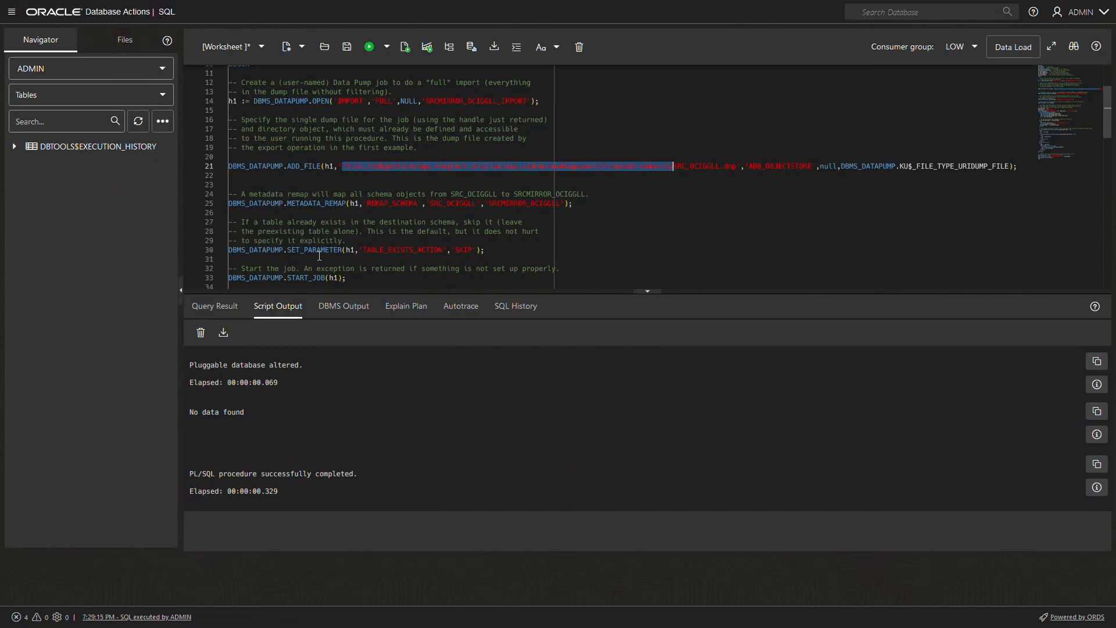
{"action": "key", "text": "ctrl+v"}
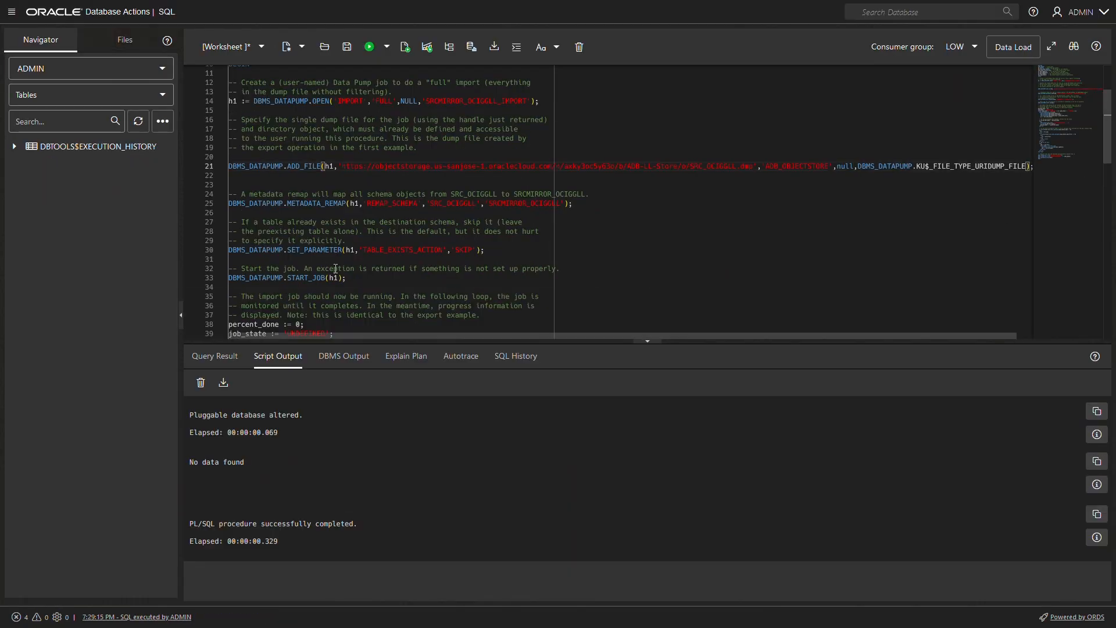
Step: Run the Data Pump import script on the target and check its final job state and error summary
{"action": "left_click", "coordinate": [405, 47]}
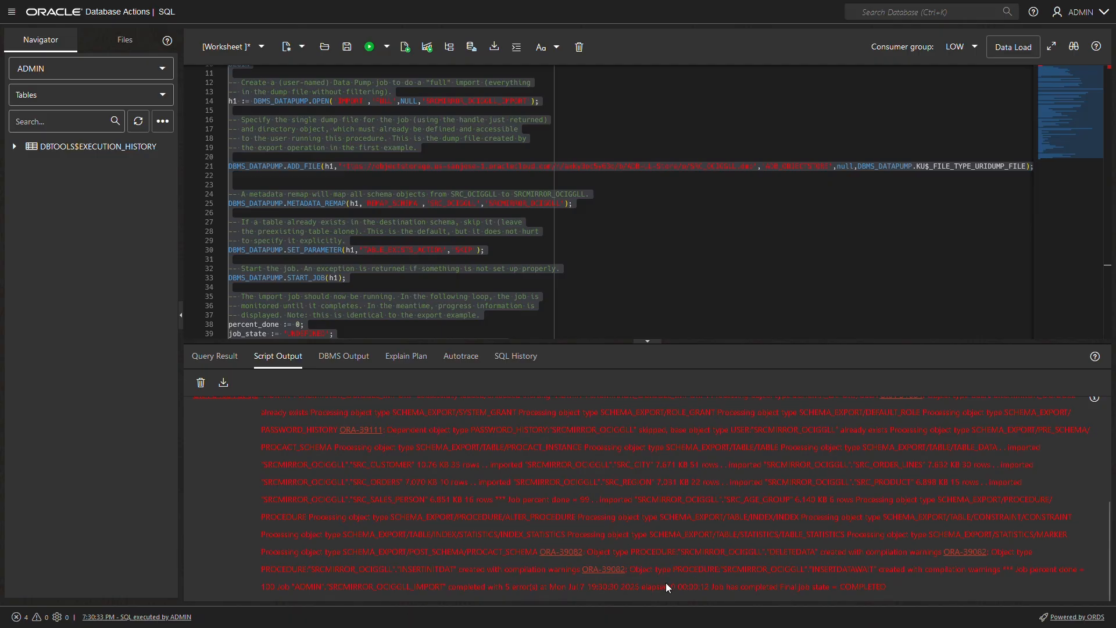
{"action": "left_click_drag", "start_coordinate": [888, 586], "coordinate": [783, 587]}
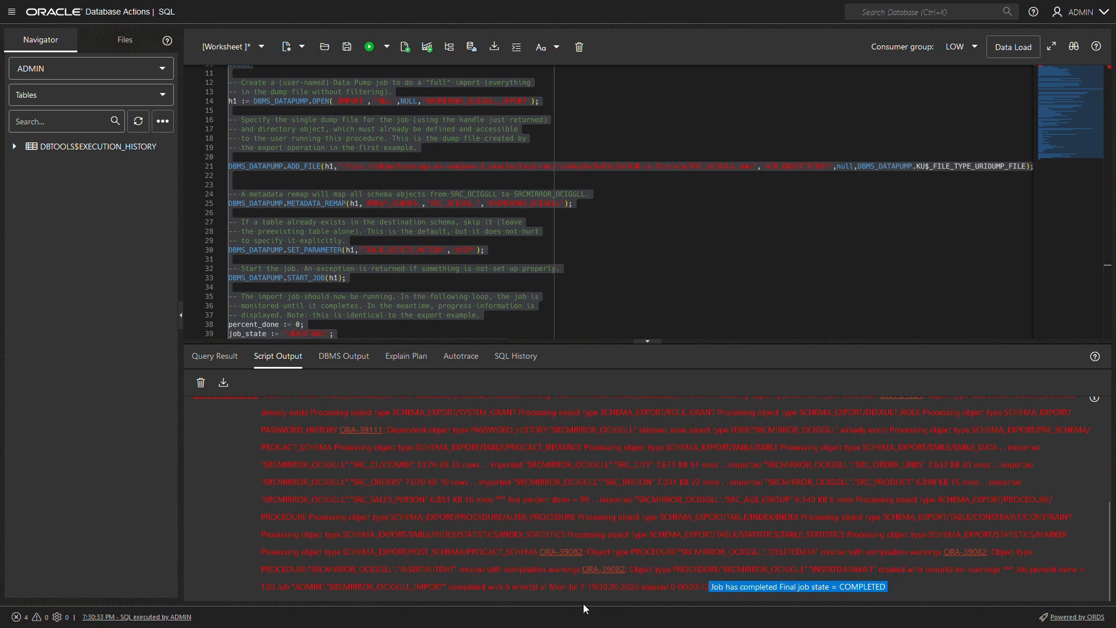
{"action": "left_click", "coordinate": [459, 588]}
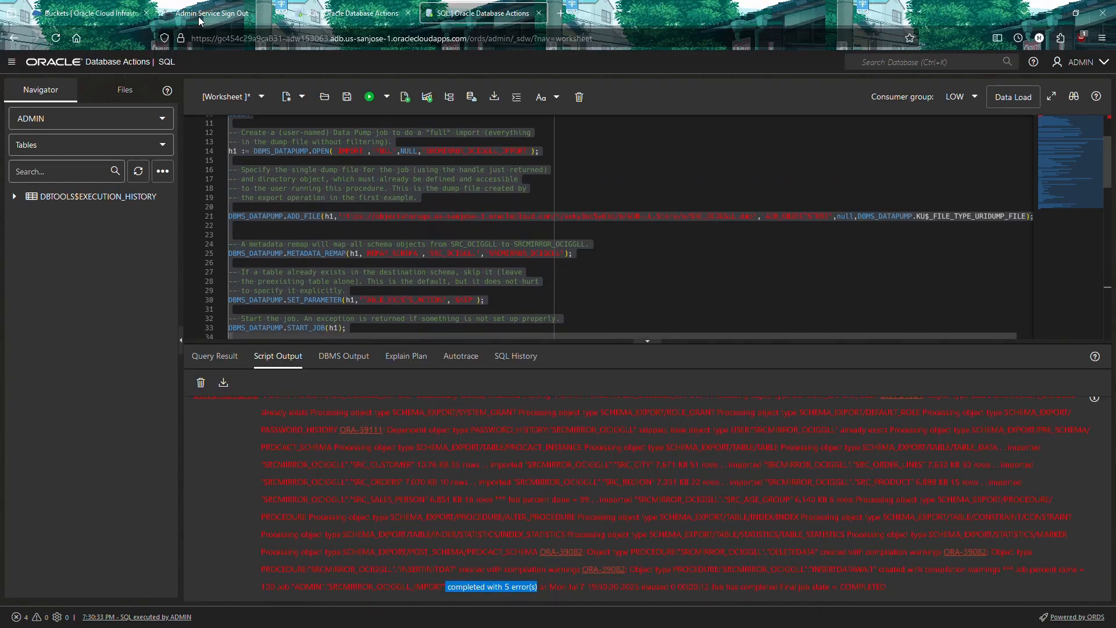
Step: Return to the GoldenGate administration console through its login page and start adding a Replicat
{"action": "left_click", "coordinate": [200, 15]}
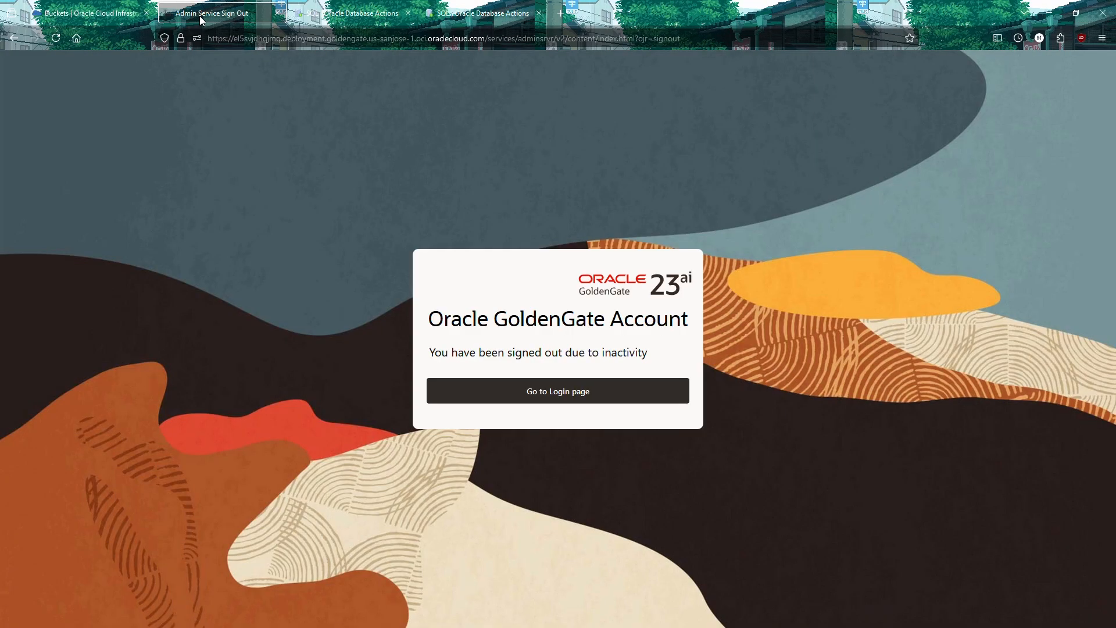
{"action": "left_click", "coordinate": [594, 366]}
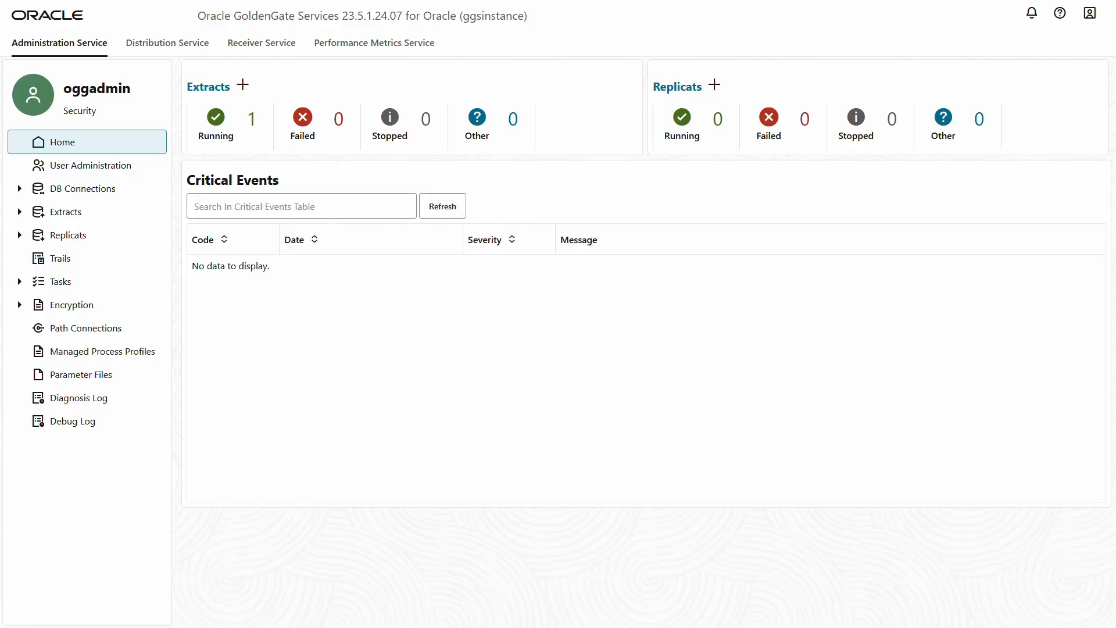
{"action": "left_click", "coordinate": [81, 239]}
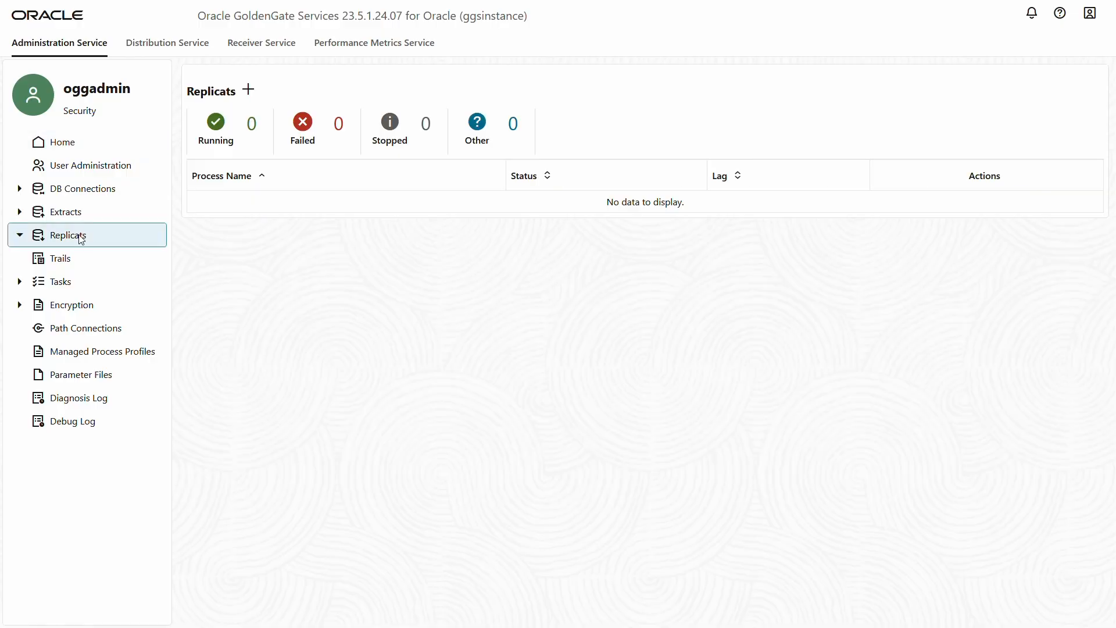
{"action": "left_click", "coordinate": [249, 90]}
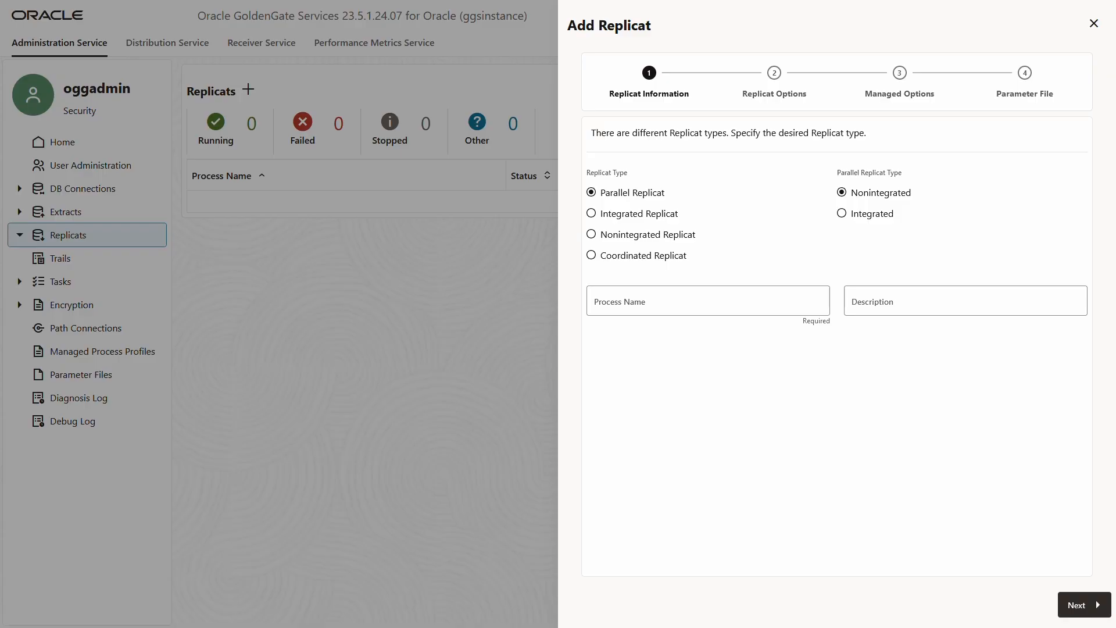
Step: Set the Replicat type to Nonintegrated Replicat with the process name REP and continue to the Replicat options
{"action": "left_click", "coordinate": [667, 238]}
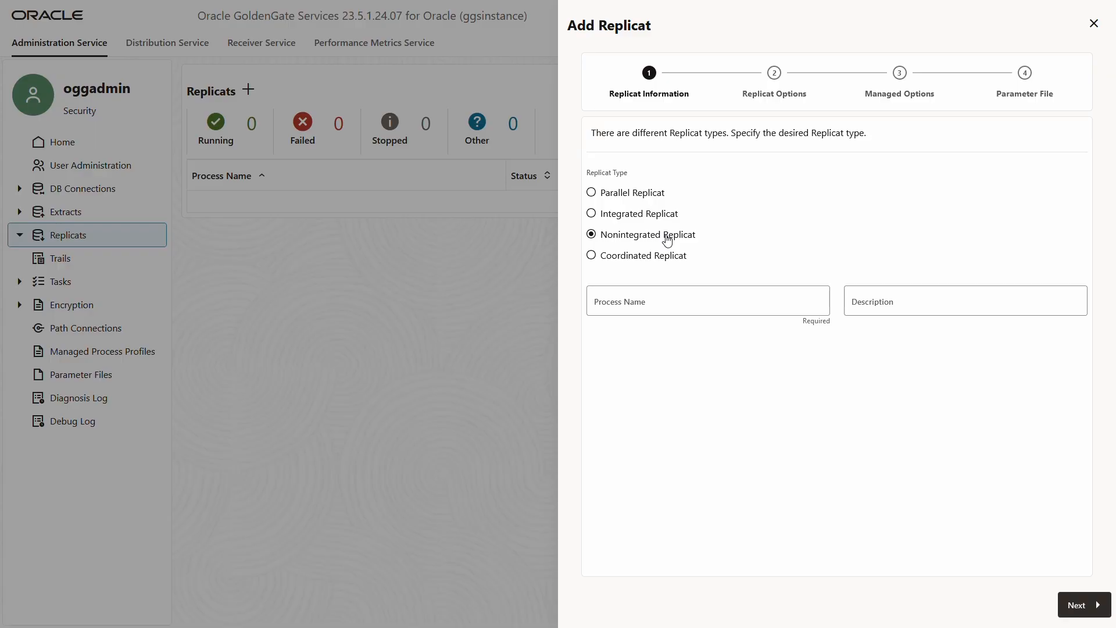
{"action": "left_click", "coordinate": [659, 307]}
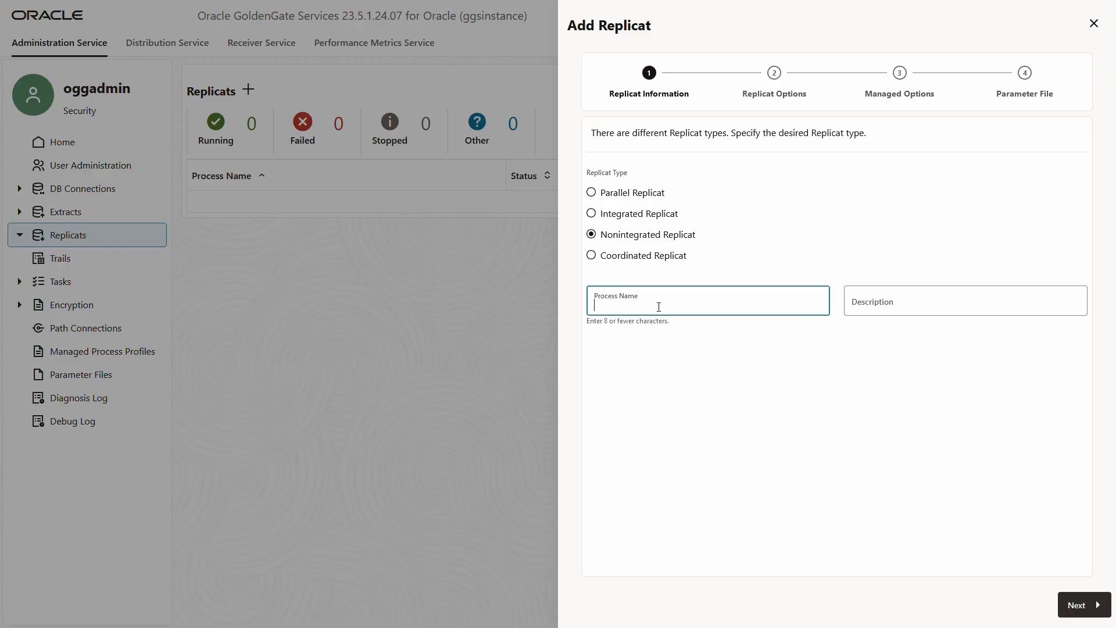
{"action": "type", "text": "REP"}
{"action": "left_click", "coordinate": [1076, 605]}
Step: Set the Replicat trail name to E1 and the target credentials to domain OracleGoldenGate with alias TargetADW
{"action": "type", "text": "E"}
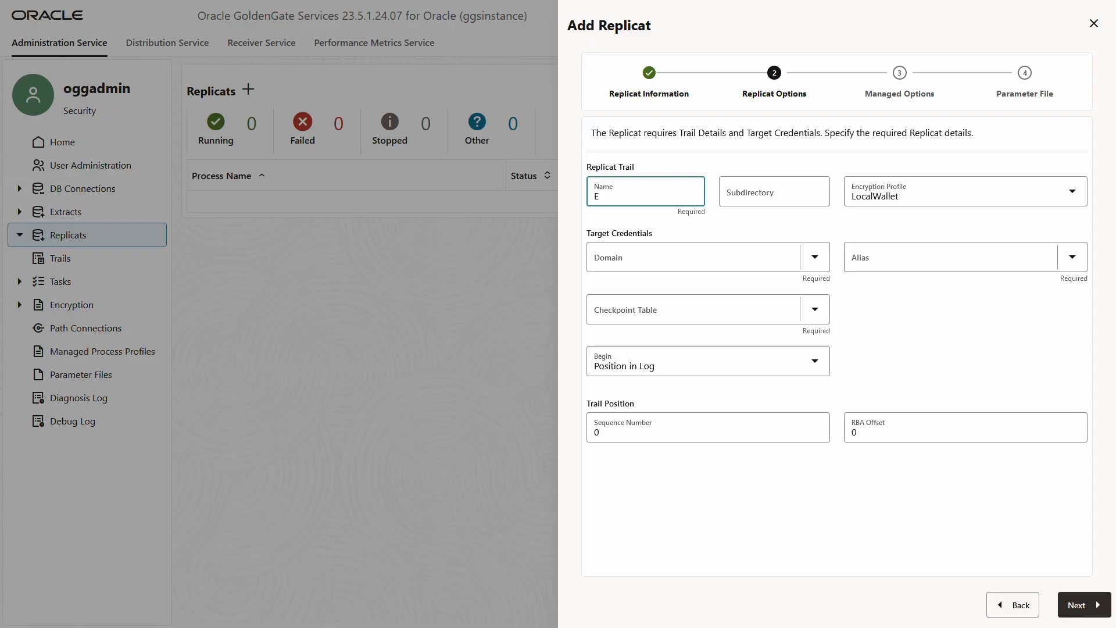
{"action": "type", "text": "1"}
{"action": "left_click", "coordinate": [815, 257]}
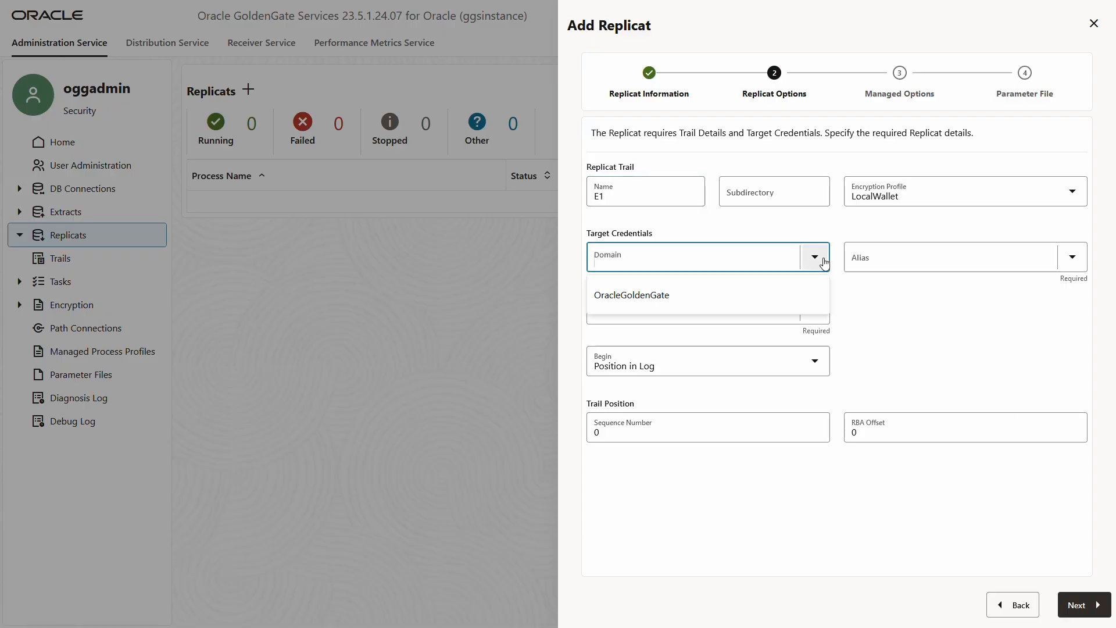
{"action": "left_click", "coordinate": [674, 300]}
{"action": "left_click", "coordinate": [1073, 257]}
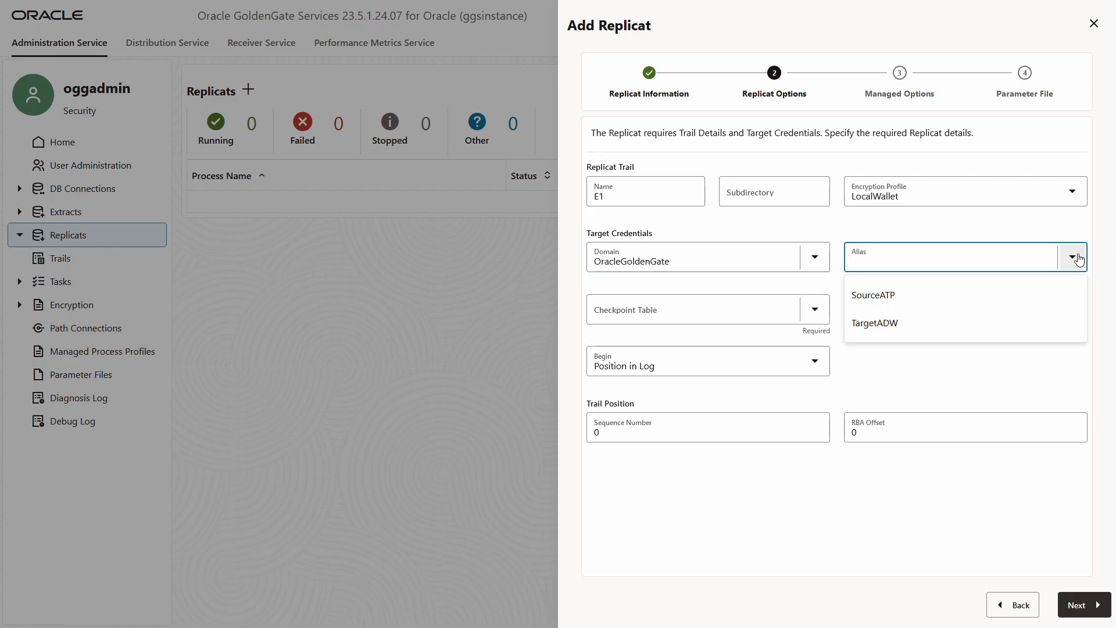
{"action": "left_click", "coordinate": [893, 325]}
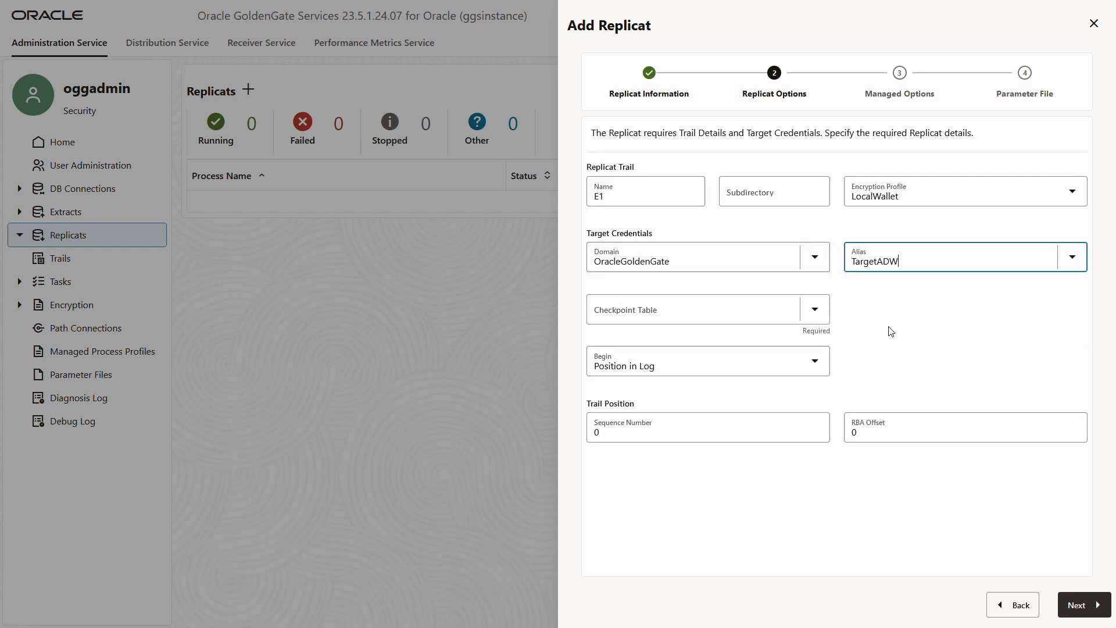
Step: Choose "SRCMIRROR_OCIGGLL"."CHECKTABLE" as the checkpoint table and continue to the managed options
{"action": "left_click", "coordinate": [815, 314]}
{"action": "left_click", "coordinate": [813, 318]}
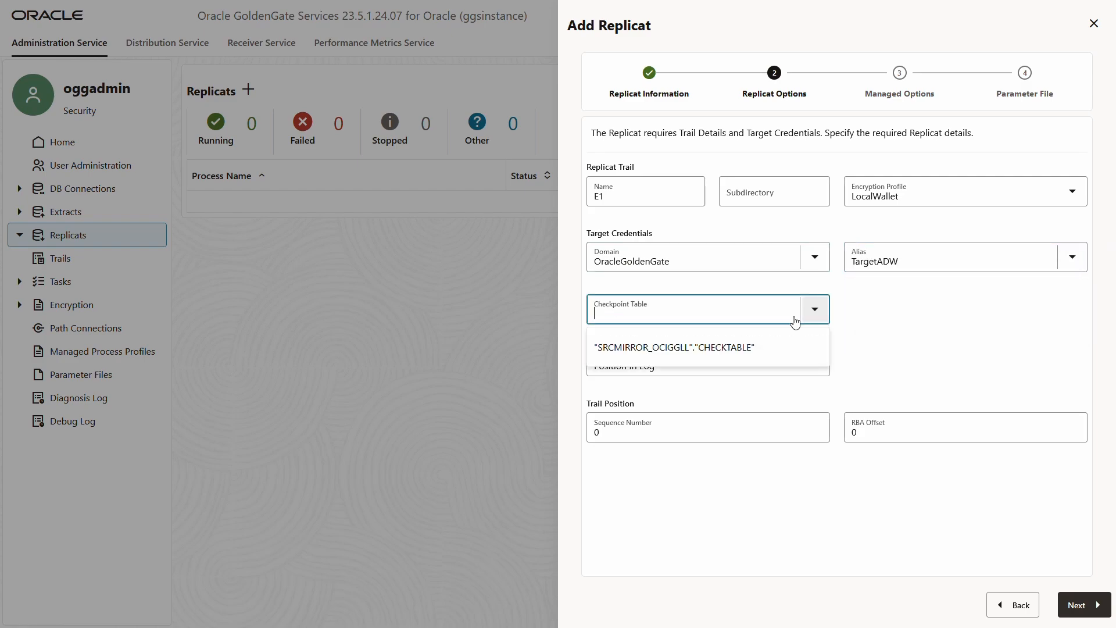
{"action": "left_click", "coordinate": [728, 345]}
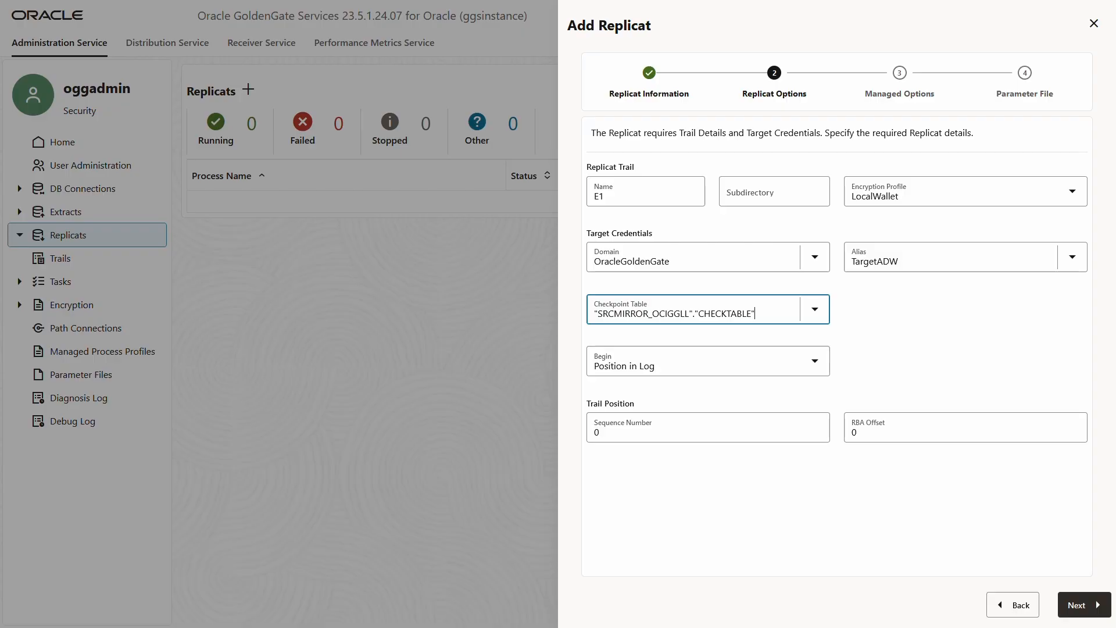
{"action": "left_click", "coordinate": [1092, 605]}
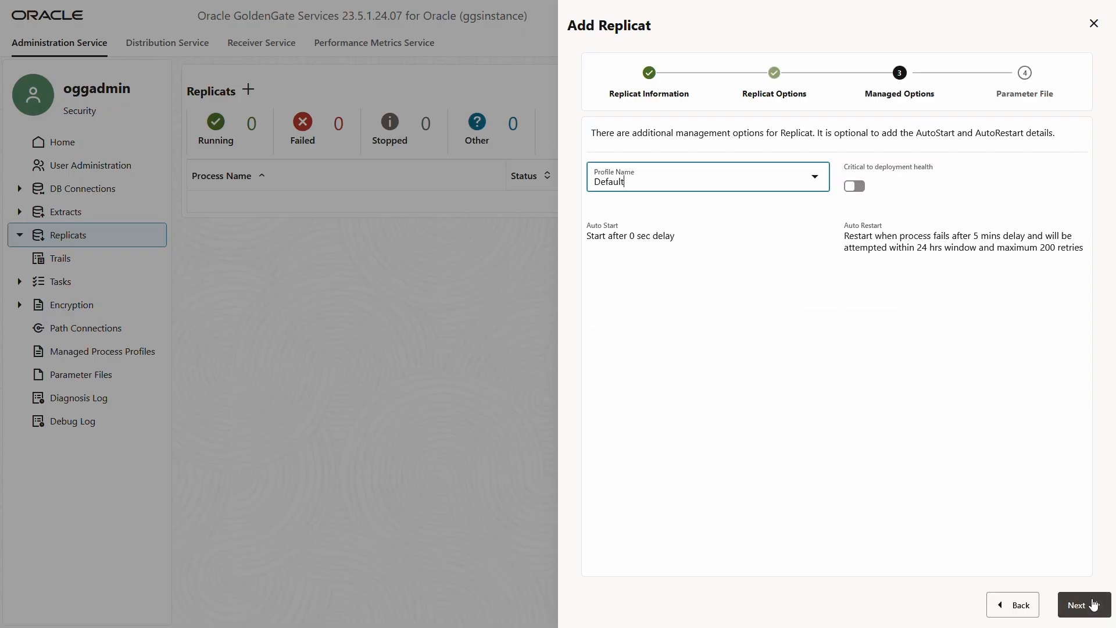
Step: Mark the Replicat as critical to deployment health and continue to its parameter file
{"action": "left_click", "coordinate": [855, 186]}
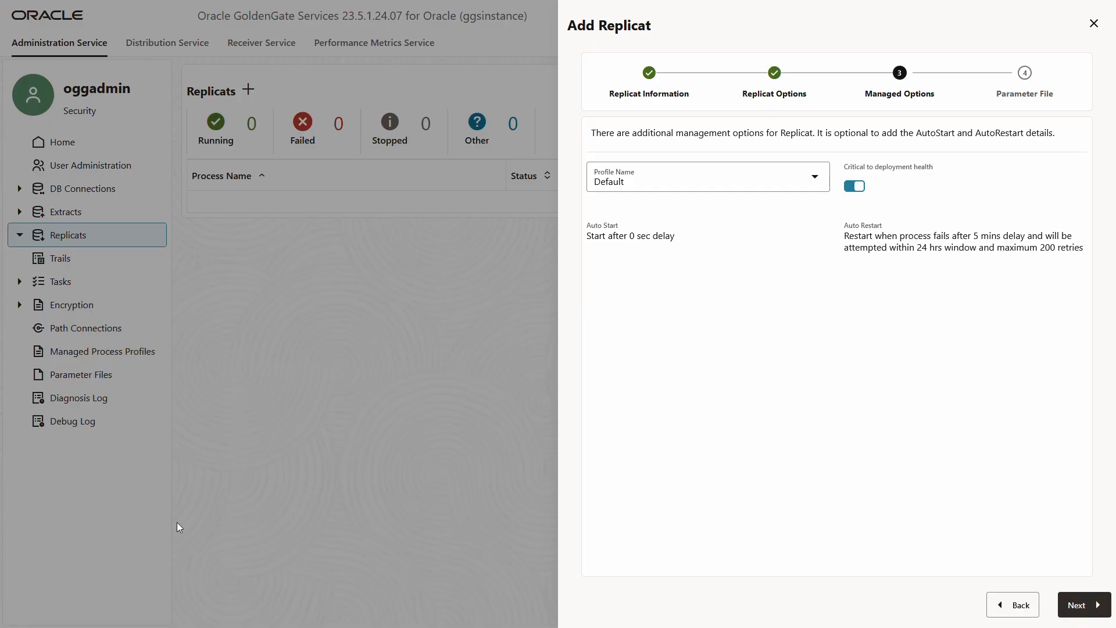
{"action": "left_click", "coordinate": [1082, 604]}
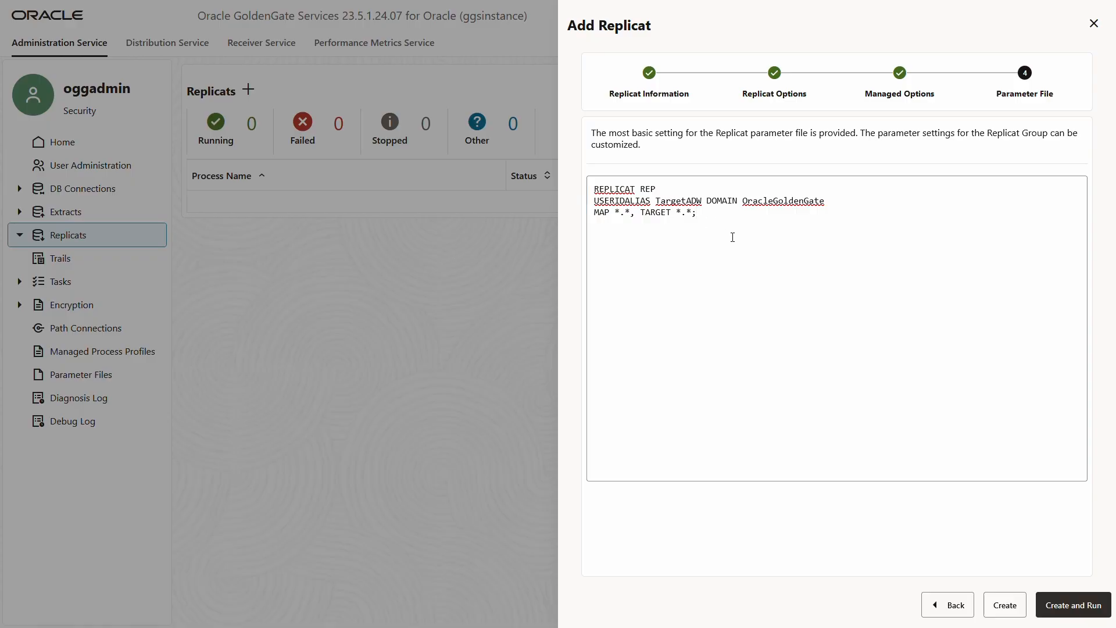
Step: Replace the default MAP line with the prepared parameters ending in "MAP SRC_OCIGGLL.*, TARGET SRCMIRROR_OCIGGLL.*;" and create and run the Replicat
{"action": "left_click_drag", "start_coordinate": [712, 216], "coordinate": [588, 211]}
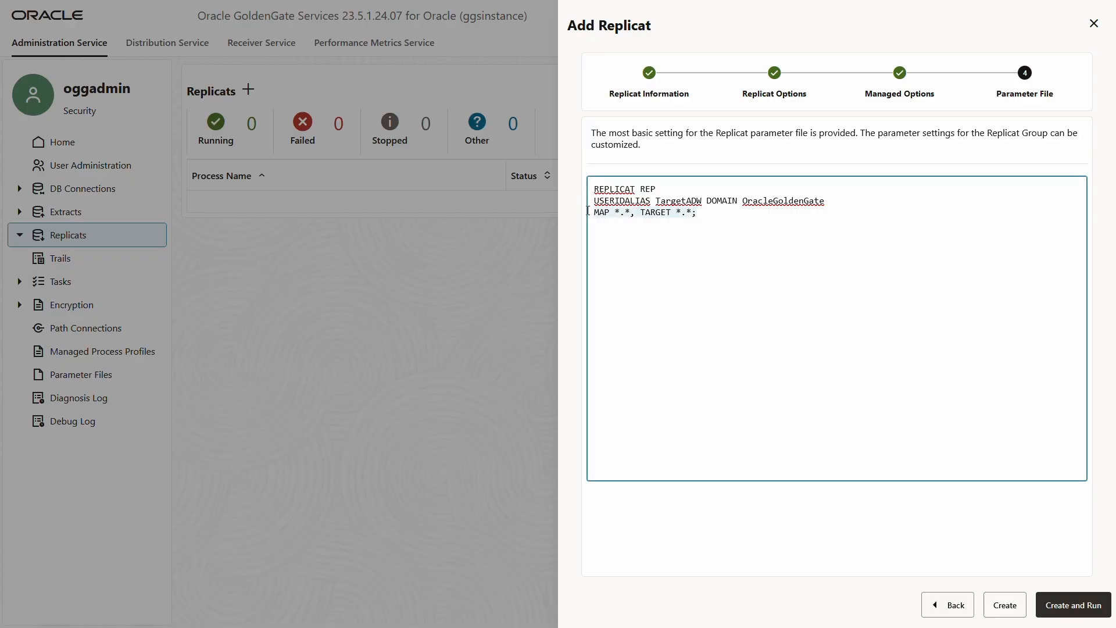
{"action": "key", "text": "ctrl+v"}
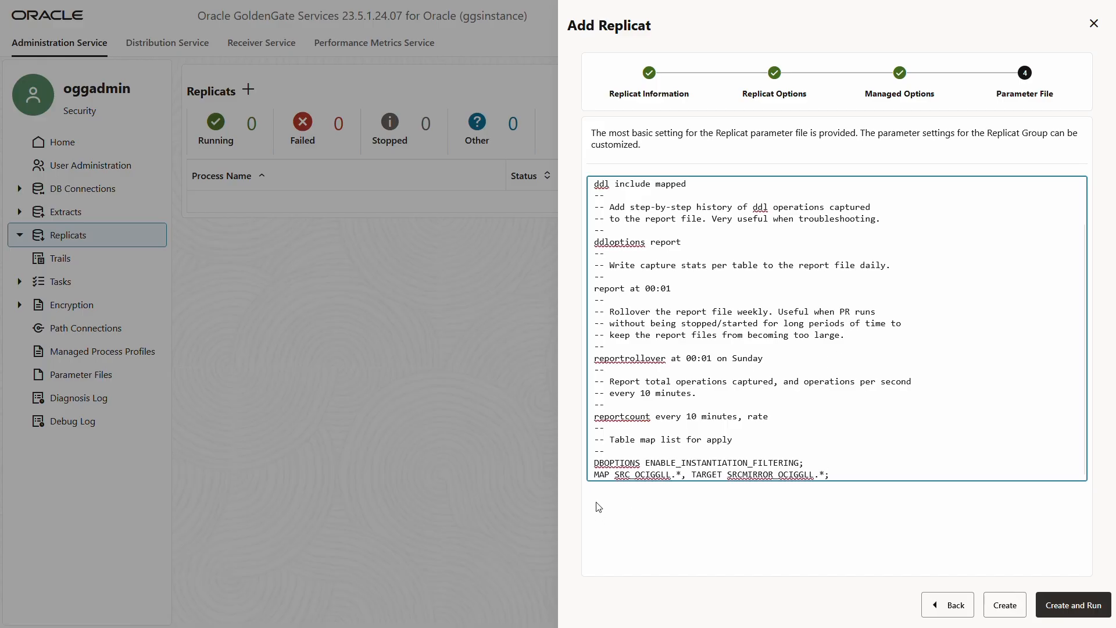
{"action": "left_click", "coordinate": [602, 475]}
{"action": "key", "text": "shift+End"}
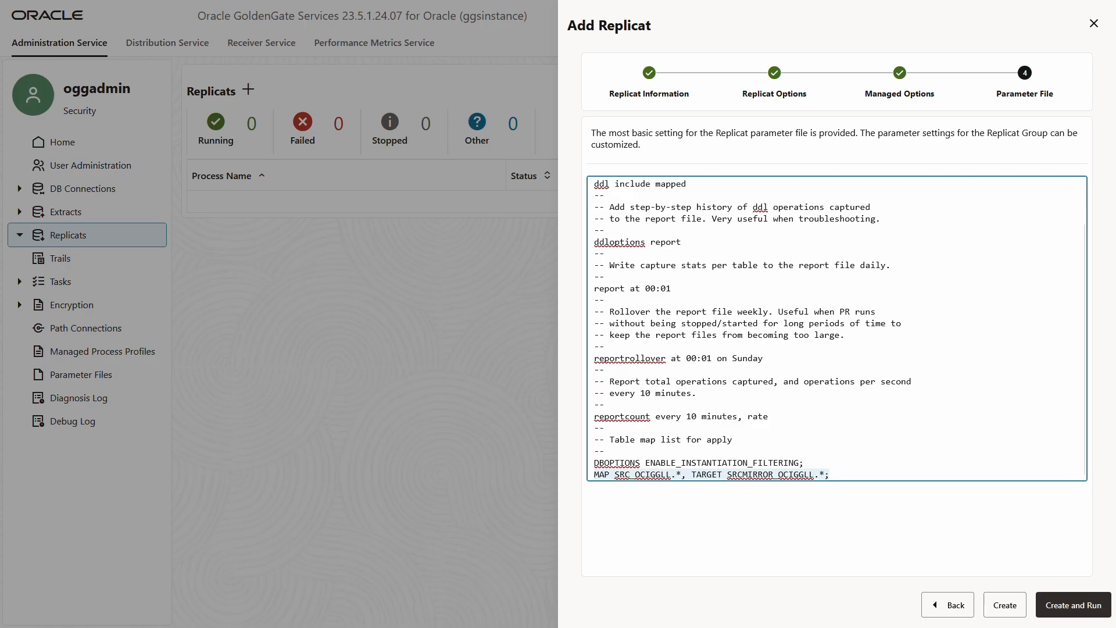
{"action": "left_click", "coordinate": [1073, 605]}
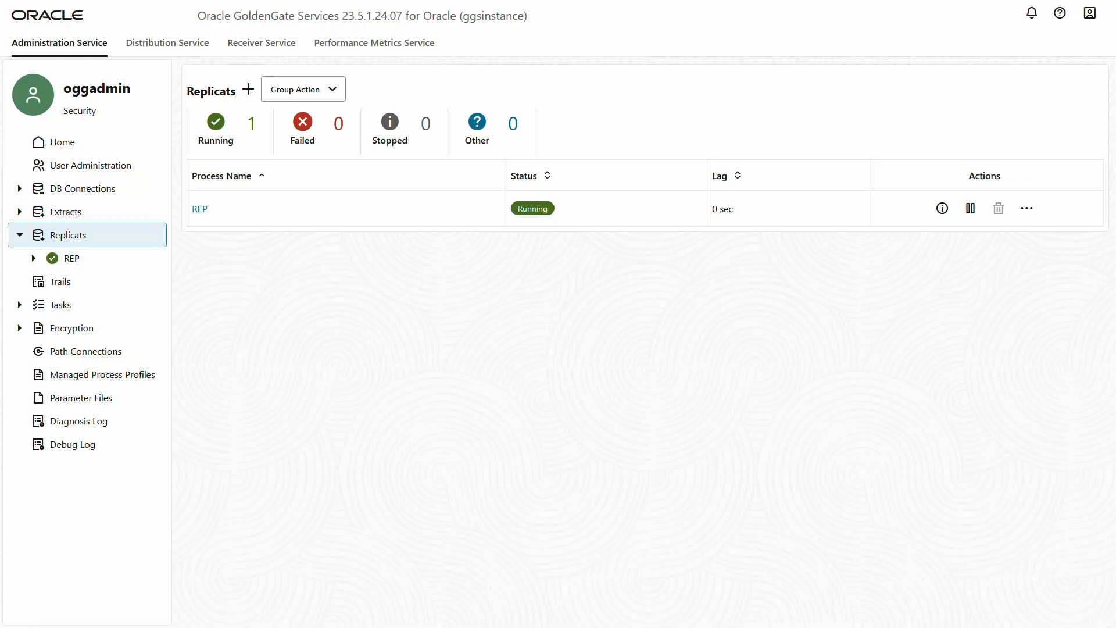
Step: In the source database's SQL worksheet, replace the contents with ten committed inserts into SRC_OCIGGLL.SRC_CITY (CITY_ID 1000 to 1009) and run the script
{"action": "mouse_move", "coordinate": [302, 4]}
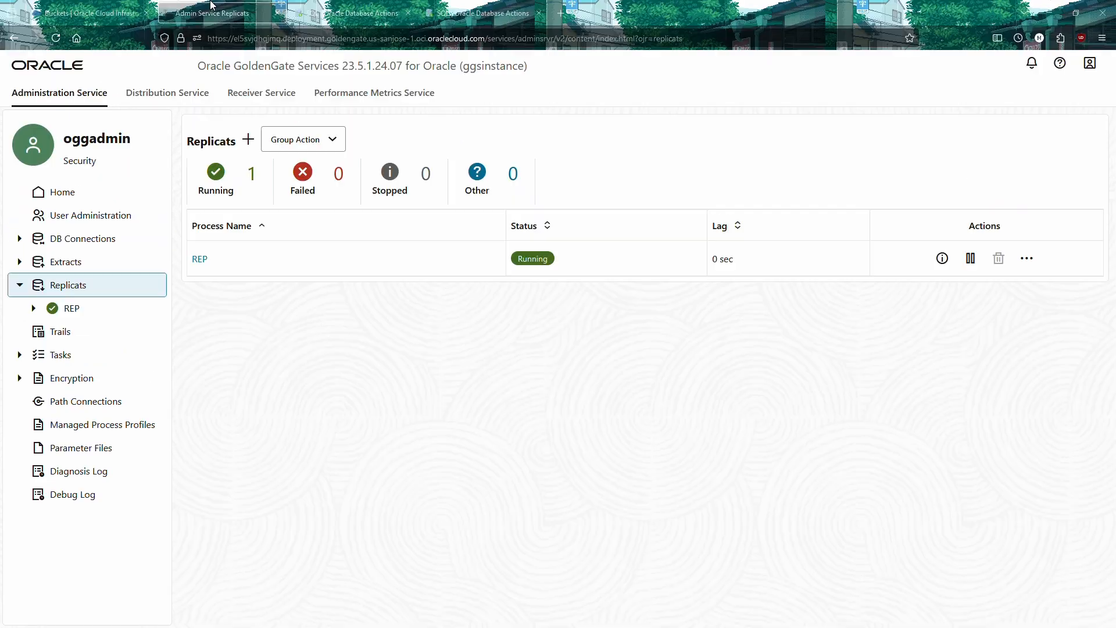
{"action": "left_click", "coordinate": [335, 11]}
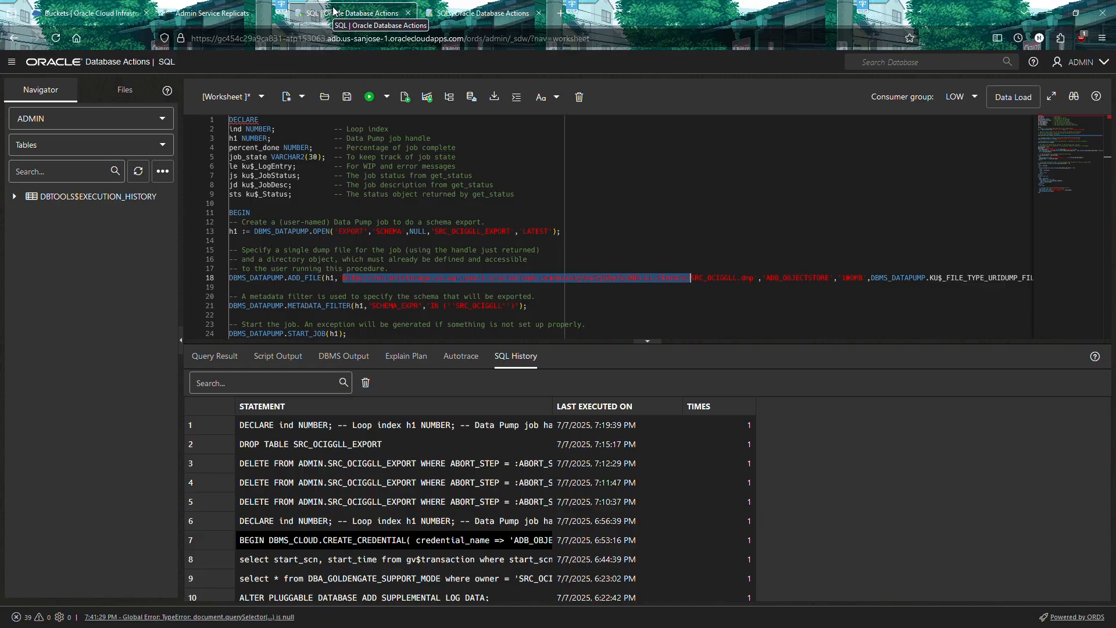
{"action": "left_click", "coordinate": [579, 47]}
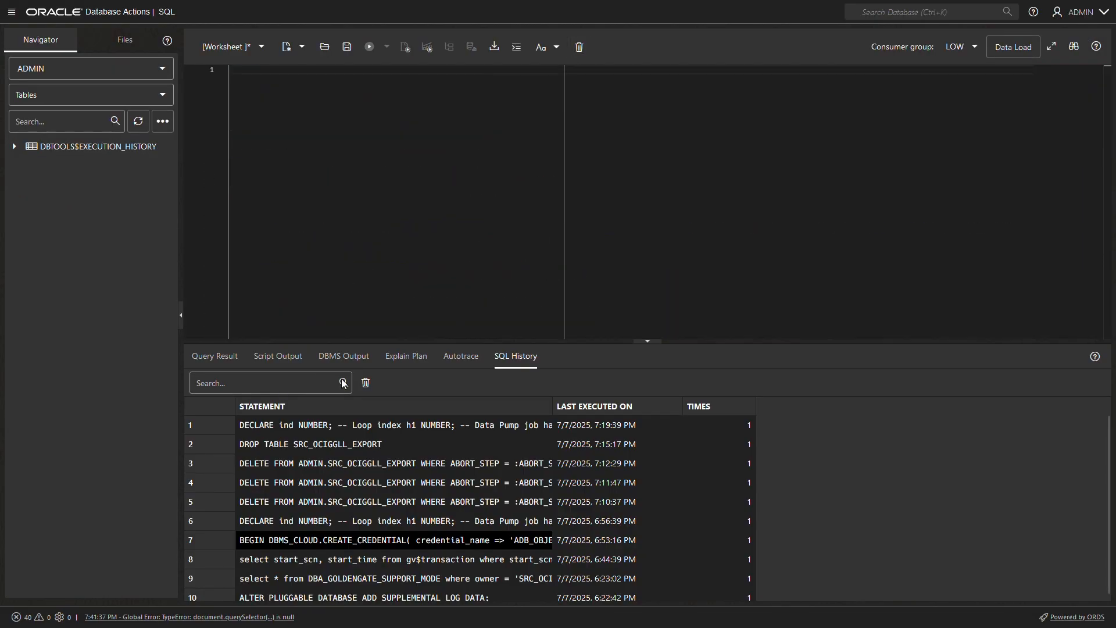
{"action": "left_click", "coordinate": [367, 384]}
{"action": "type", "text": "Insert into SRC_OCIGGLL.SRC_CITY (CITY_ID,CITY,REGION_ID,POPULATION) values (1000,'Houston',20,743113); Insert into SRC_OCIGGLL.SRC_CITY (CITY_ID,CITY,REGION_ID,POPULATION) values (1001,'Dallas',20,822416); Insert into SRC_OCIGGLL.SRC_CITY (CITY_ID,CITY,REGION_ID,POPULATION) values (1002,'San Francisco',21,157574); Insert into SRC_OCIGGLL.SRC_CITY (CITY_ID,CITY,REGION_ID,POPULATION) values (1003,'Los Angeles',21,743878); Insert into SRC_OCIGGLL.SRC_CITY (CITY_ID,CITY,REGION_ID,POPULATION) values (1004,'San Diego',21,840689); Insert into SRC_OCIGGLL.SRC_CITY (CITY_ID,CITY,REGION_ID,POPULATION) values (1005,'Chicago',23,616472); Insert into SRC_OCIGGLL.SRC_CITY (CITY_ID,CITY,REGION_ID,POPULATION) values (1006,'Memphis',23,580075); Insert into SRC_OCIGGLL.SRC_CITY (CITY_ID,CITY,REGION_ID,POPULATION) values (1007,'New York City',22,124434); Insert into SRC_OCIGGLL.SRC_CITY (CITY_ID,CITY,REGION_ID,POPULATION) values (1008,'Boston',22,275581); Insert into SRC_OCIGGLL.SRC_CITY (CITY_ID,CITY,REGION_ID,POPULATION) values (1009,'Washington D.C.',22,688002); commit;"}
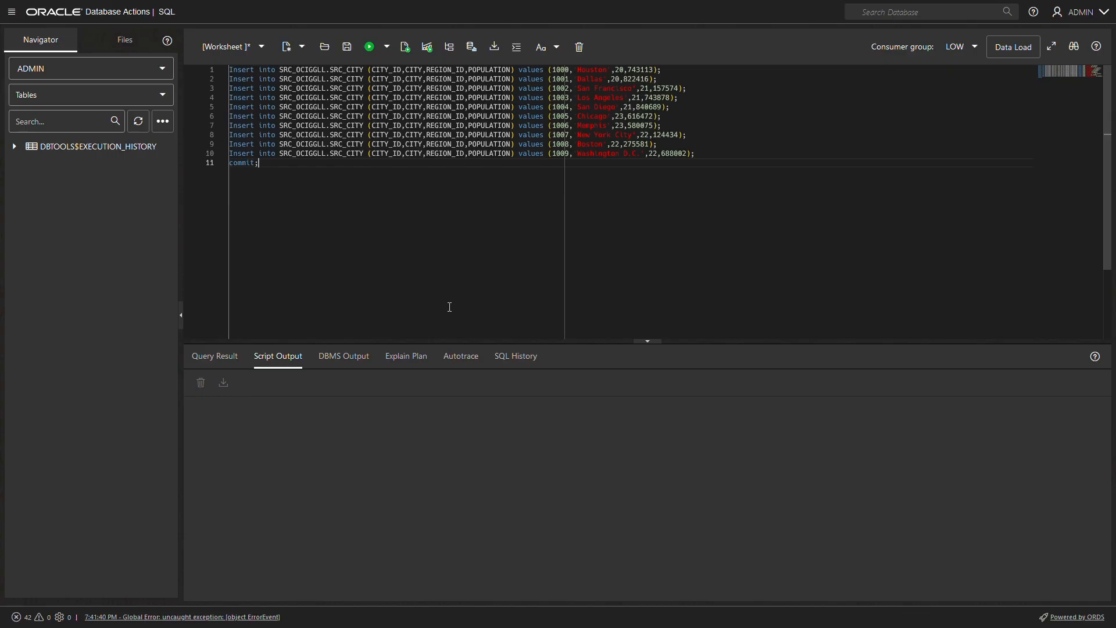
{"action": "left_click", "coordinate": [405, 47]}
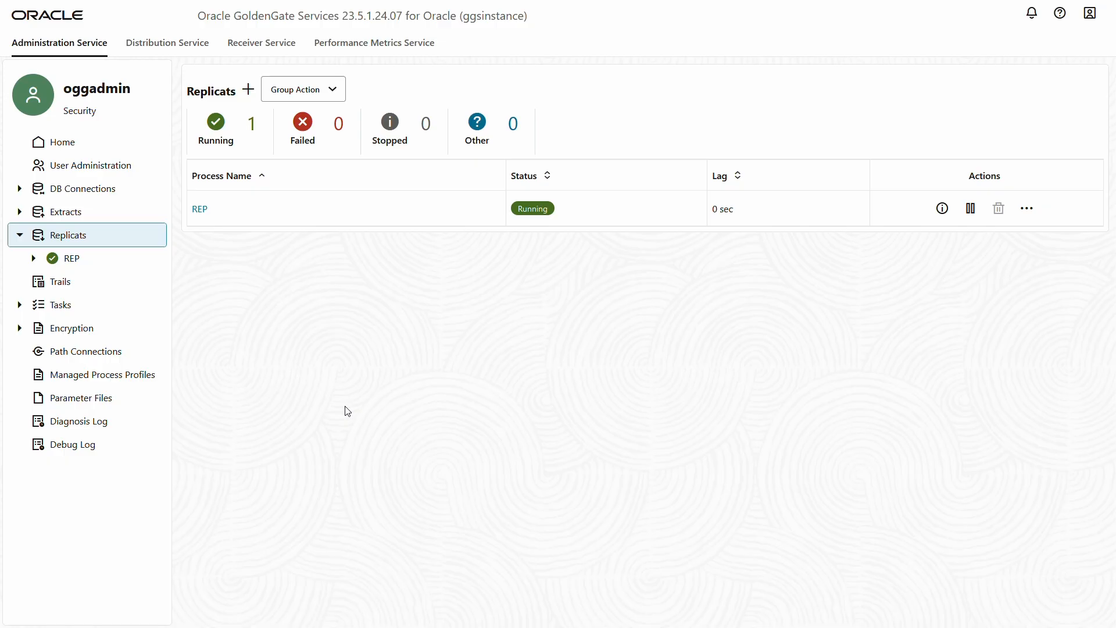
Step: Return to the GoldenGate console and examine the table statistics of the Extract UAEXT
{"action": "left_click", "coordinate": [66, 216]}
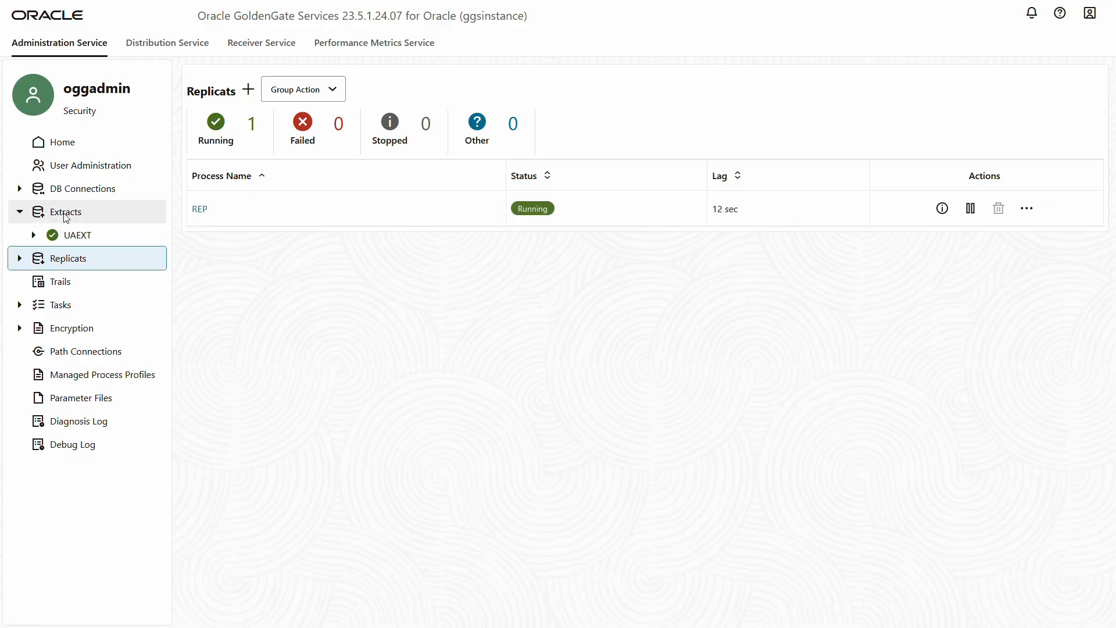
{"action": "left_click", "coordinate": [33, 234]}
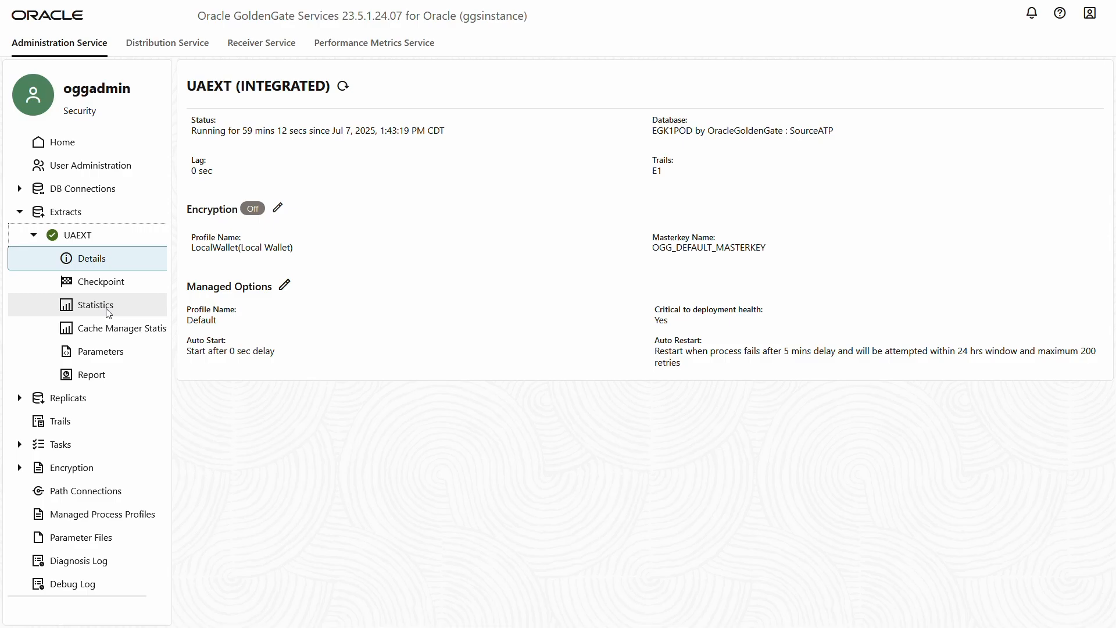
{"action": "left_click", "coordinate": [108, 312]}
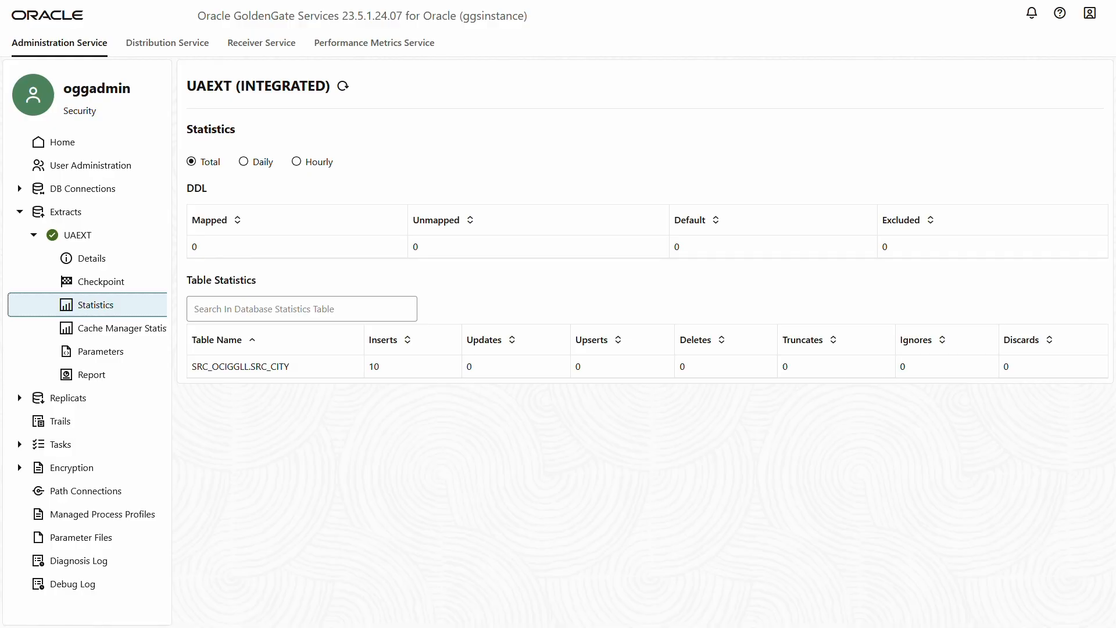
Step: Examine the table statistics of the Replicat REP for the replicated inserts
{"action": "left_click", "coordinate": [20, 398]}
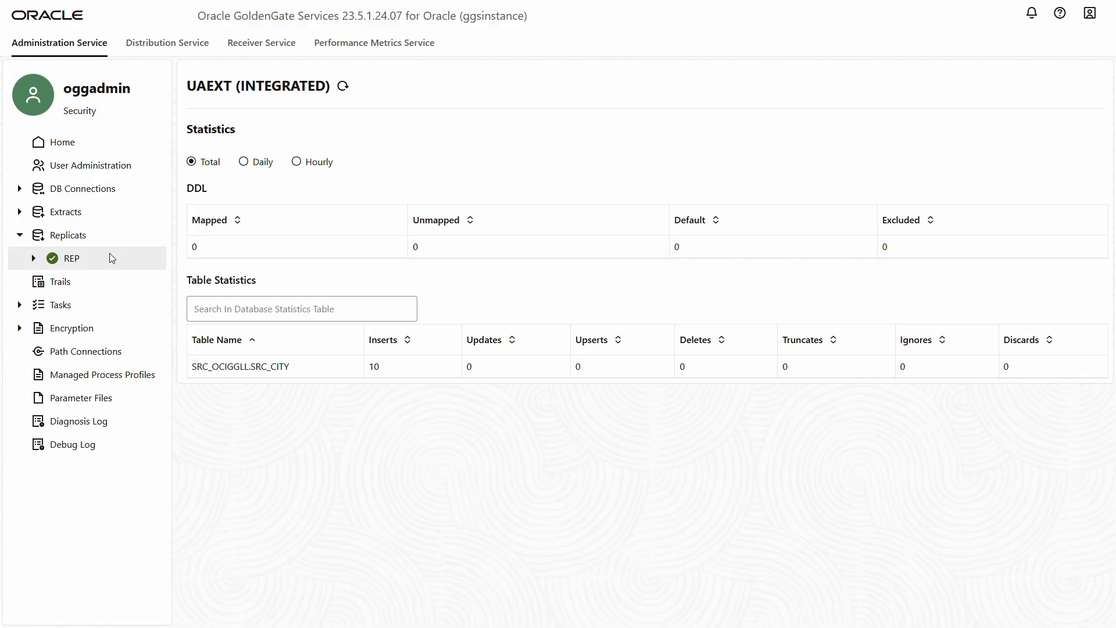
{"action": "left_click", "coordinate": [33, 258]}
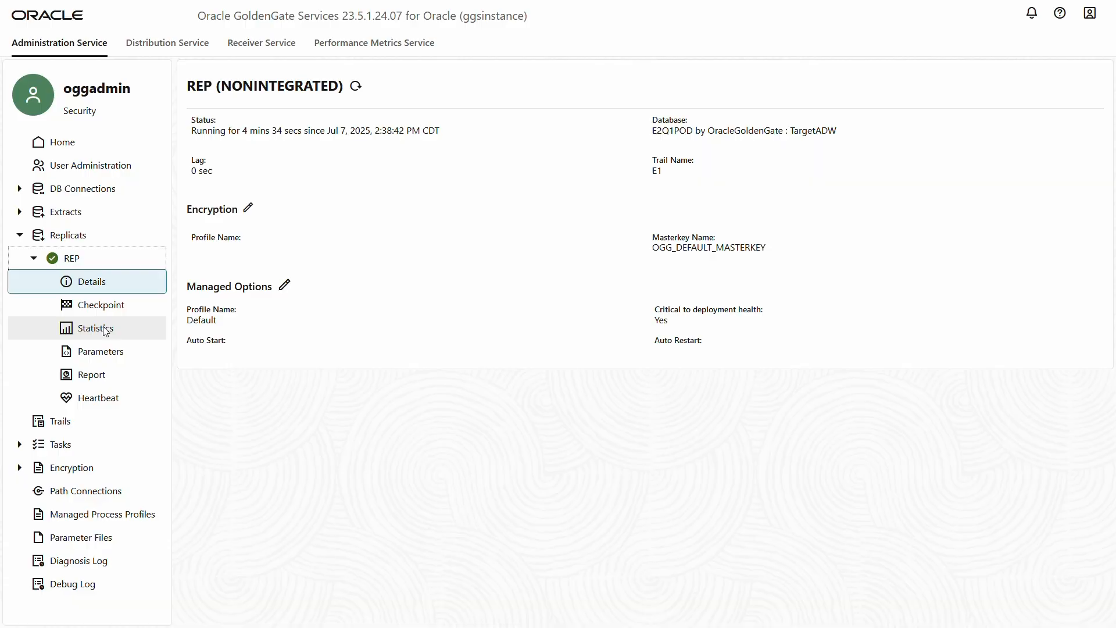
{"action": "left_click", "coordinate": [103, 327]}
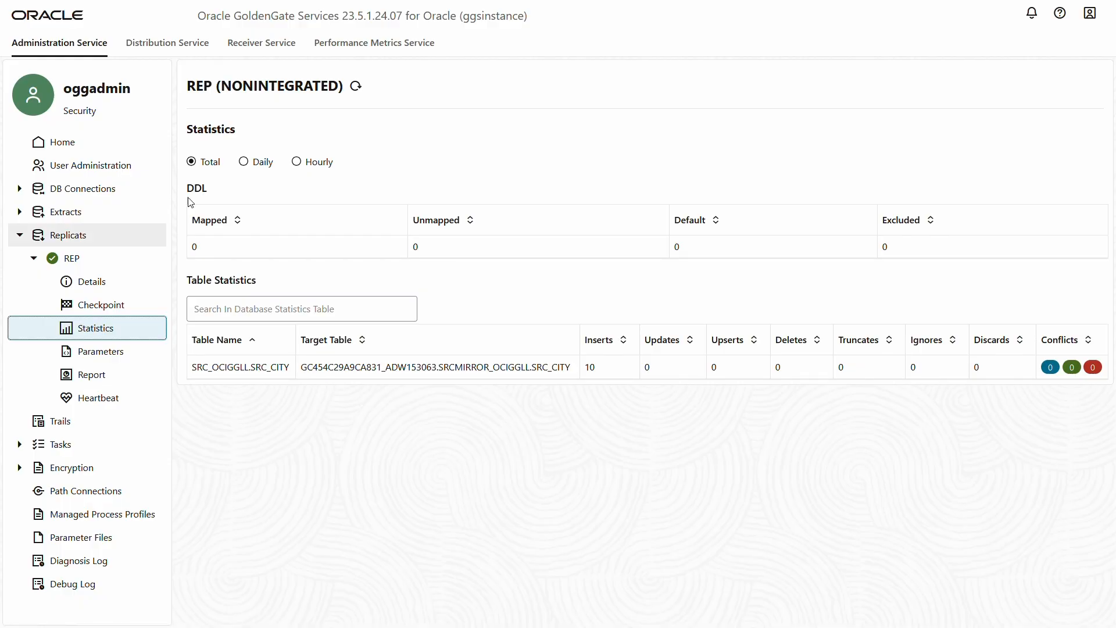
Step: Examine the Extract UAEXT's database statistics in the Performance Metrics Service
{"action": "left_click", "coordinate": [415, 47]}
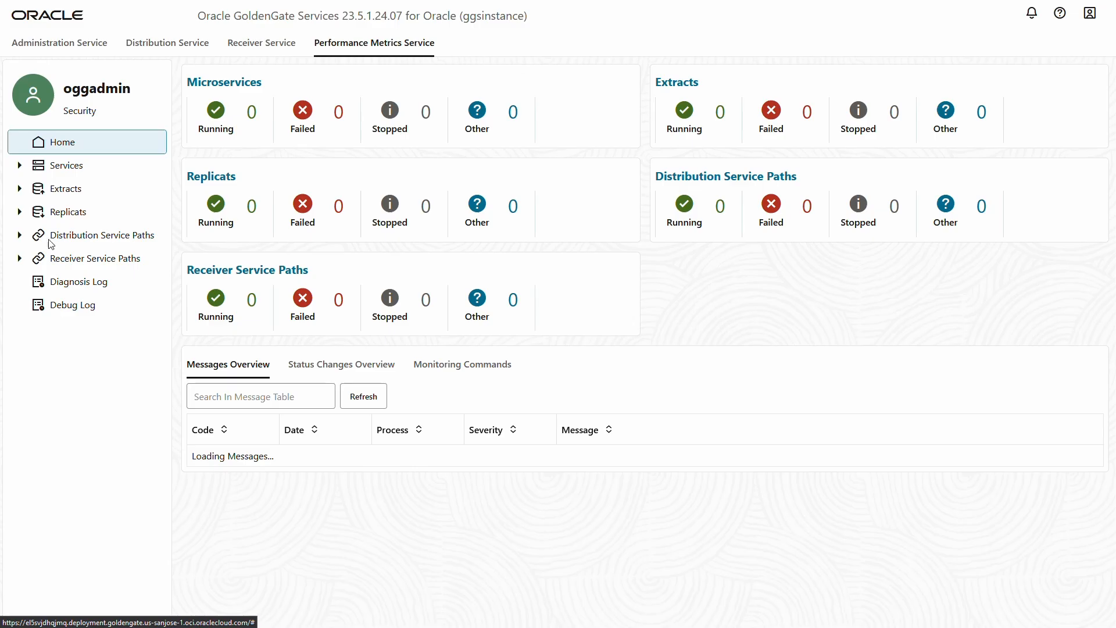
{"action": "left_click", "coordinate": [677, 82]}
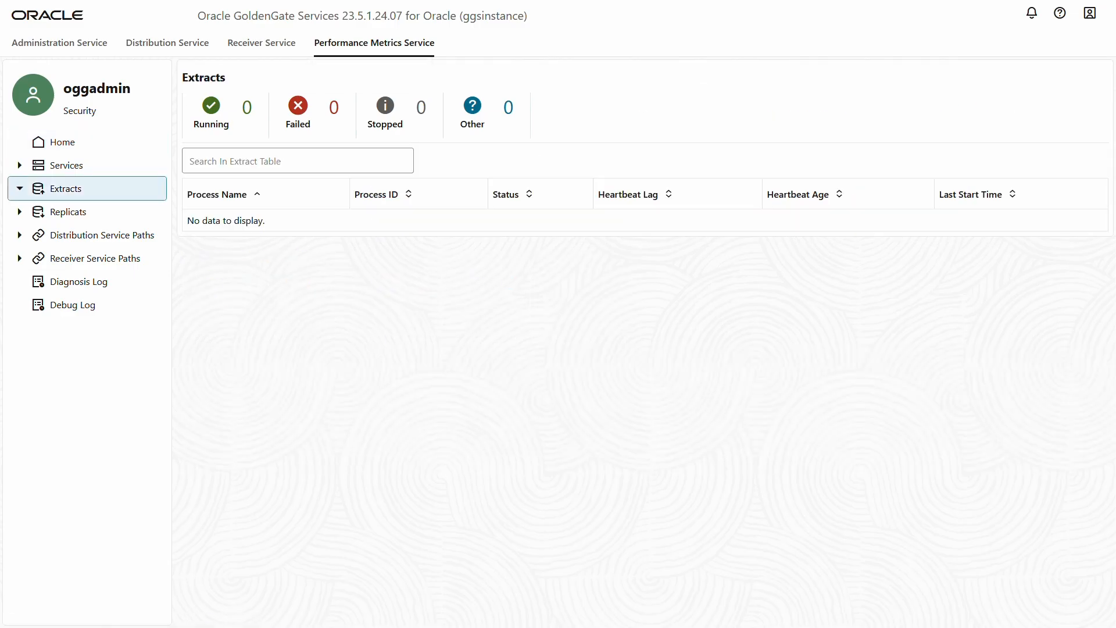
{"action": "left_click", "coordinate": [204, 223]}
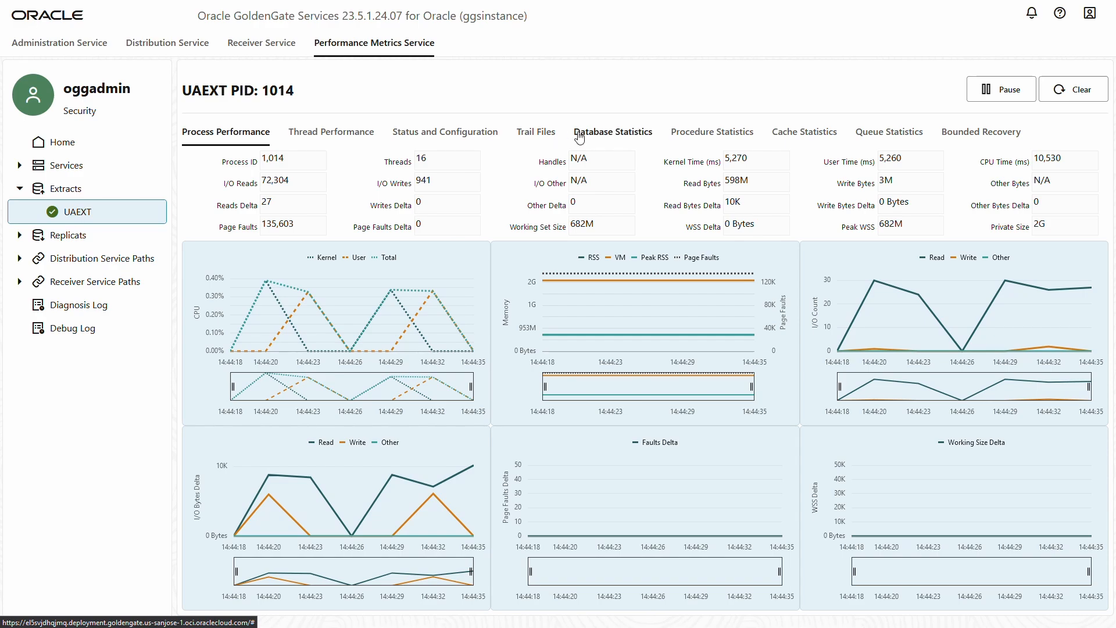
{"action": "left_click", "coordinate": [599, 139]}
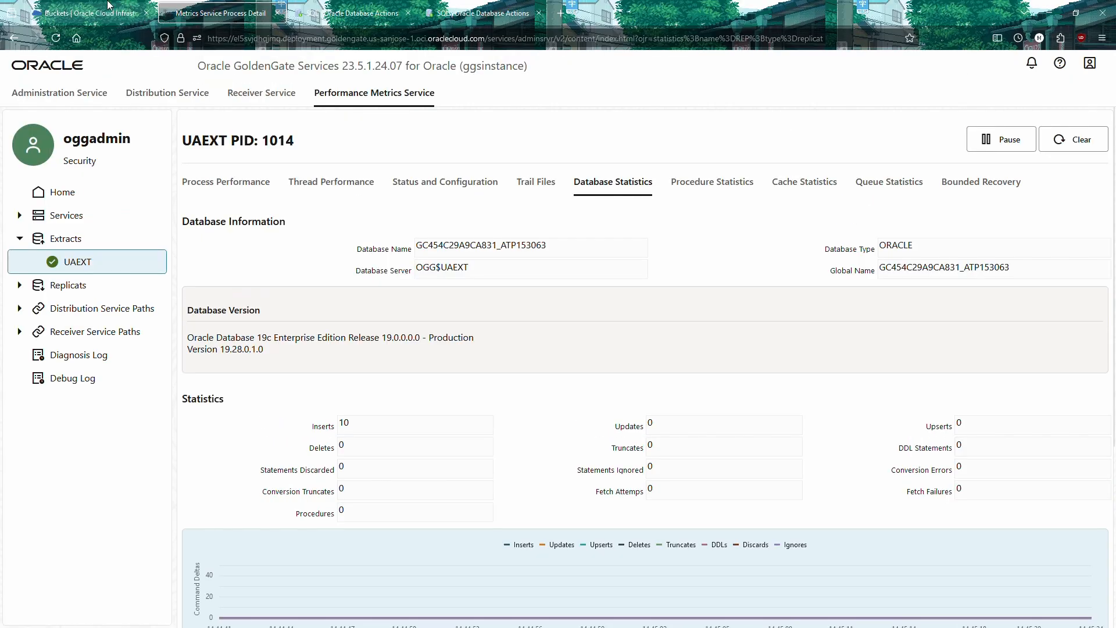
Step: Switch to the Oracle Cloud console and open Metrics Explorer under Observability & Management monitoring
{"action": "left_click", "coordinate": [65, 17]}
{"action": "left_click", "coordinate": [18, 17]}
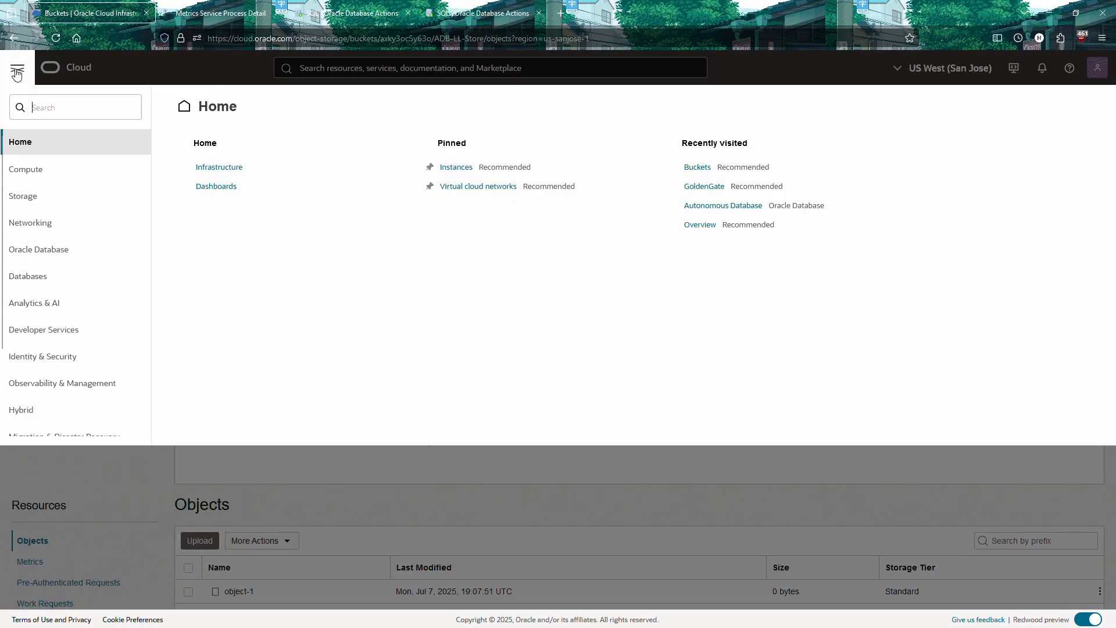
{"action": "left_click", "coordinate": [110, 334]}
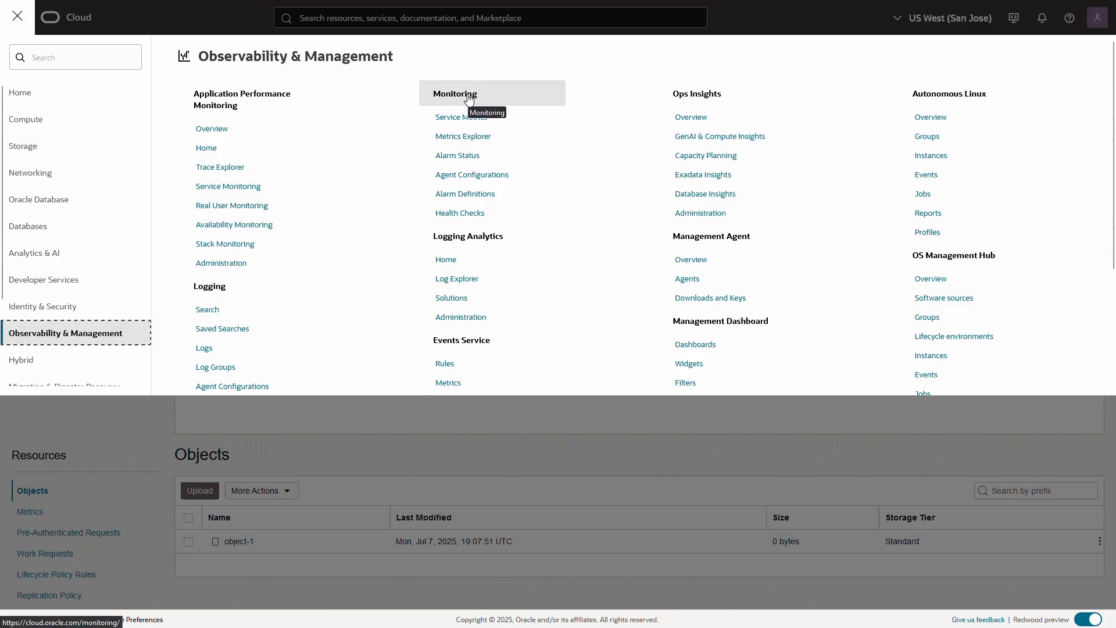
{"action": "left_click", "coordinate": [465, 136]}
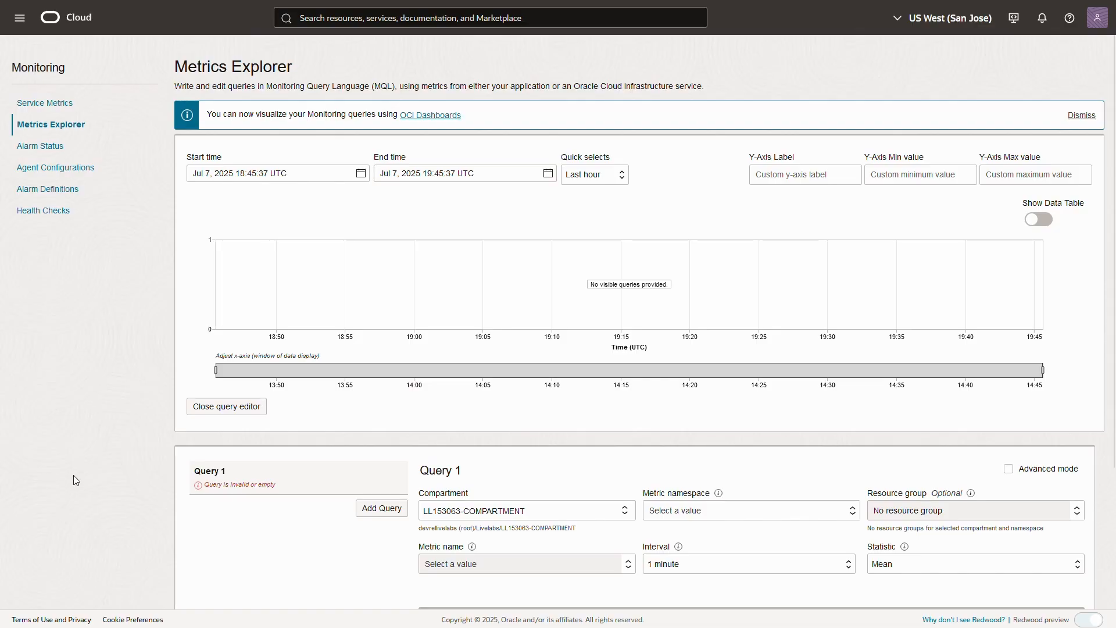
Step: Set Query 1's metric namespace to oci_goldengate and its metric name to ExtractLag
{"action": "scroll", "coordinate": [245, 407], "scroll_direction": "down", "scroll_amount": 3}
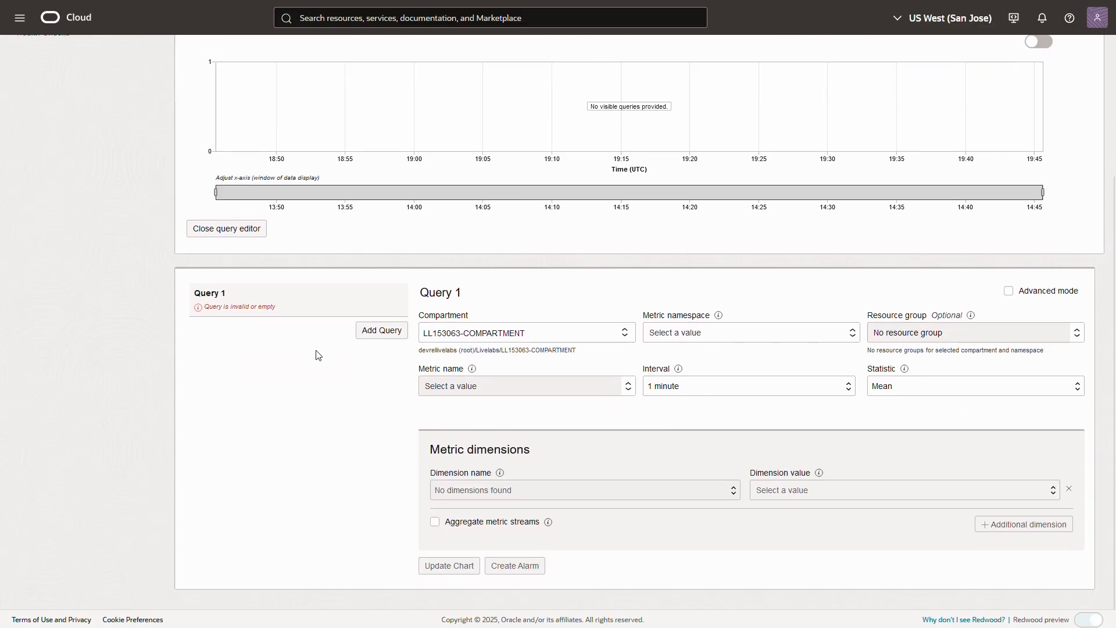
{"action": "left_click", "coordinate": [726, 340]}
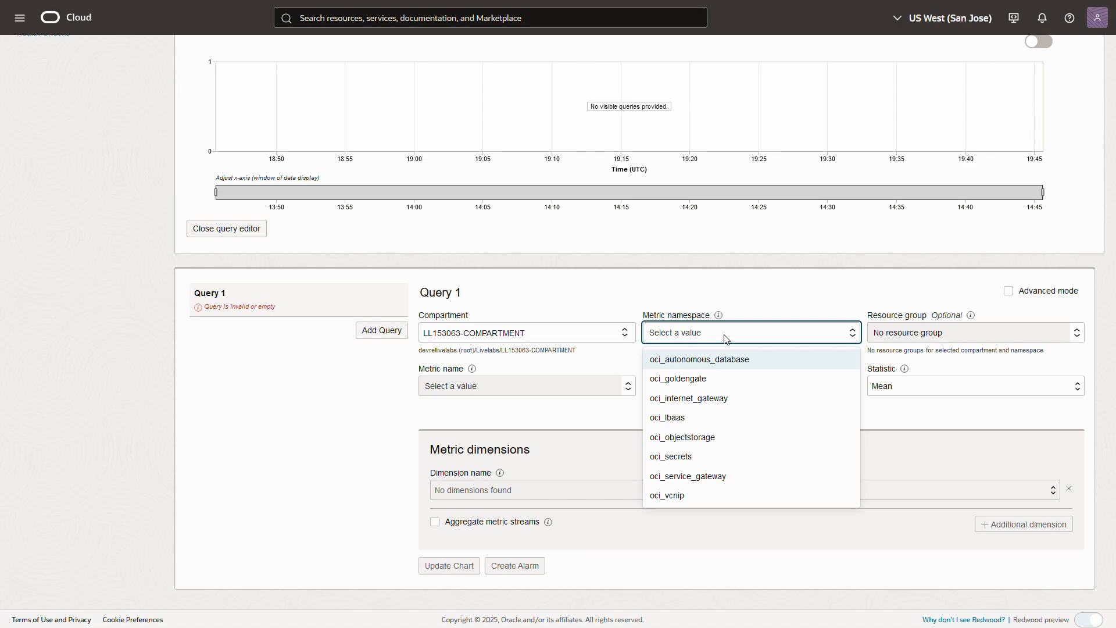
{"action": "left_click", "coordinate": [693, 379]}
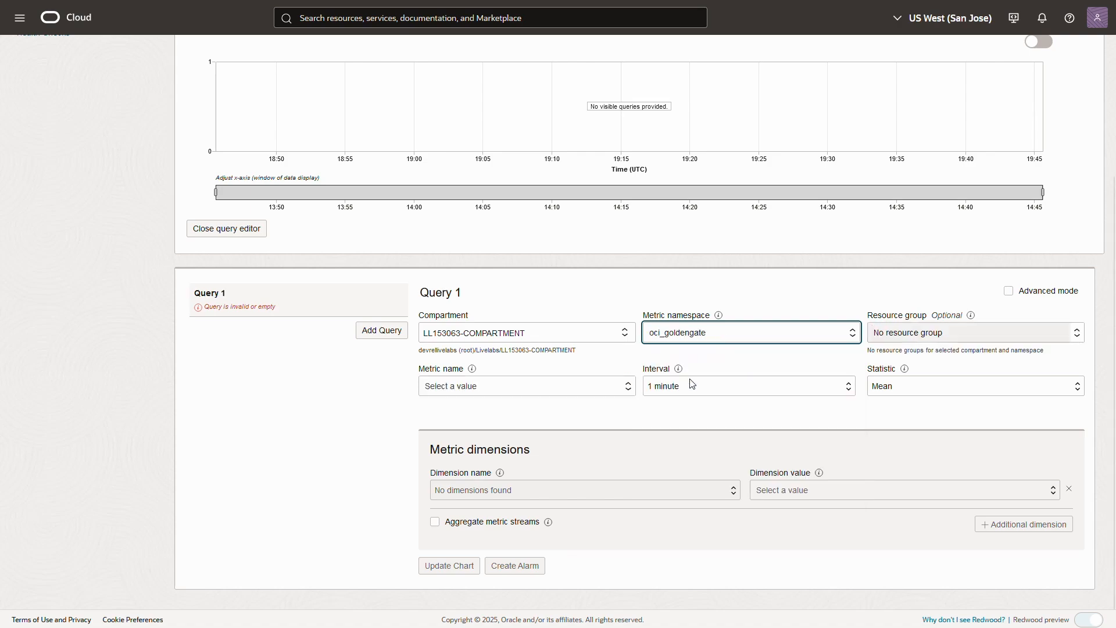
{"action": "left_click", "coordinate": [475, 388]}
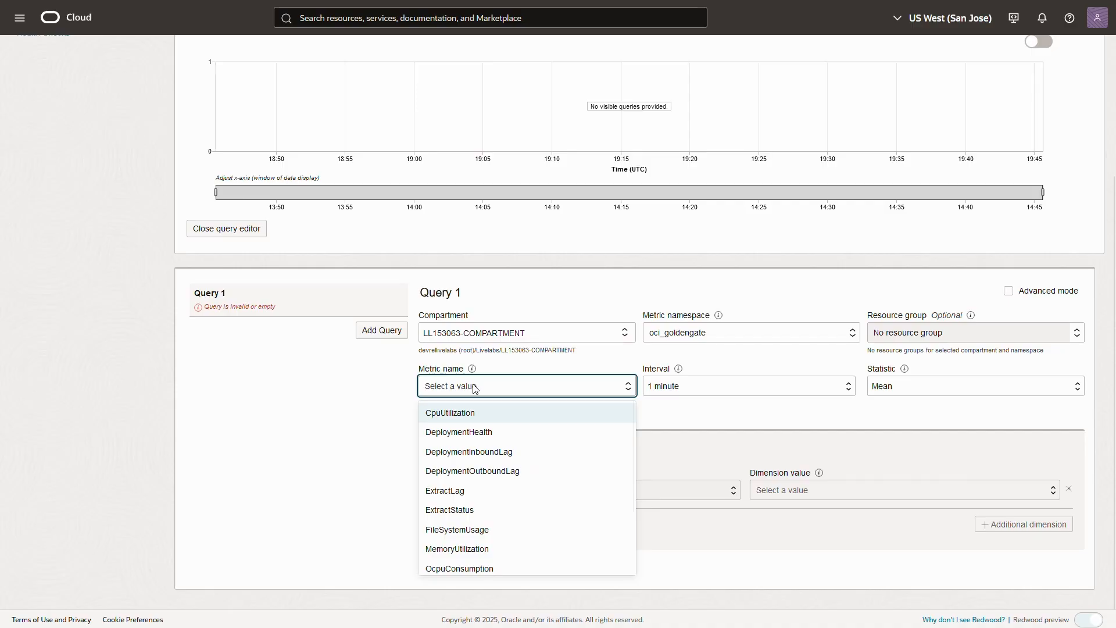
{"action": "left_click", "coordinate": [467, 493]}
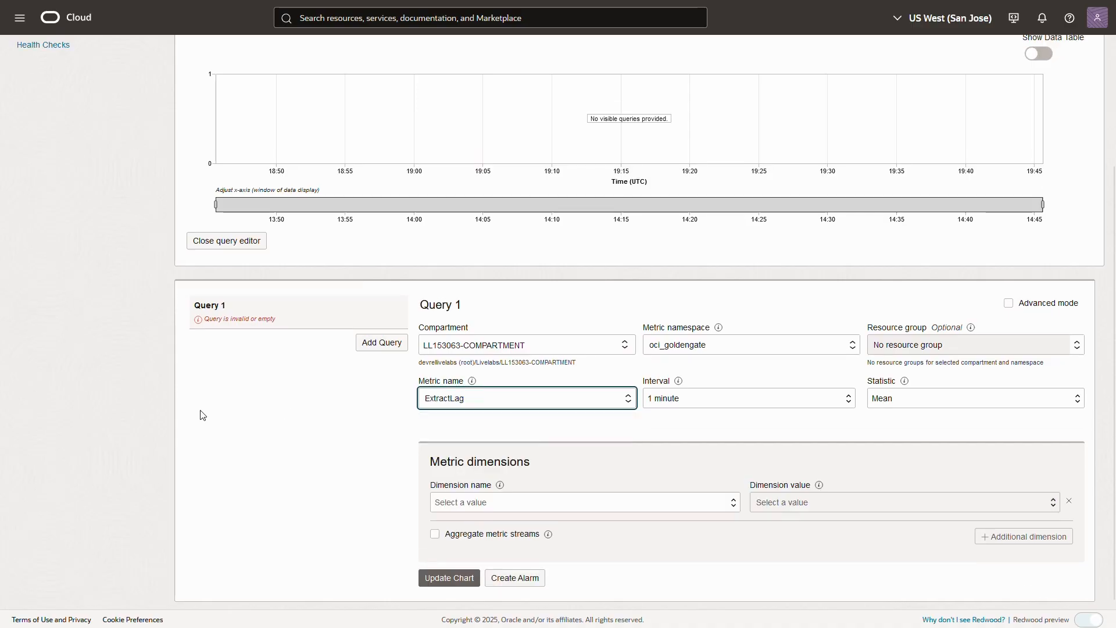
Step: Set Query 1's metric dimension deploymentName to ggsinstance and update the chart
{"action": "left_click", "coordinate": [535, 504]}
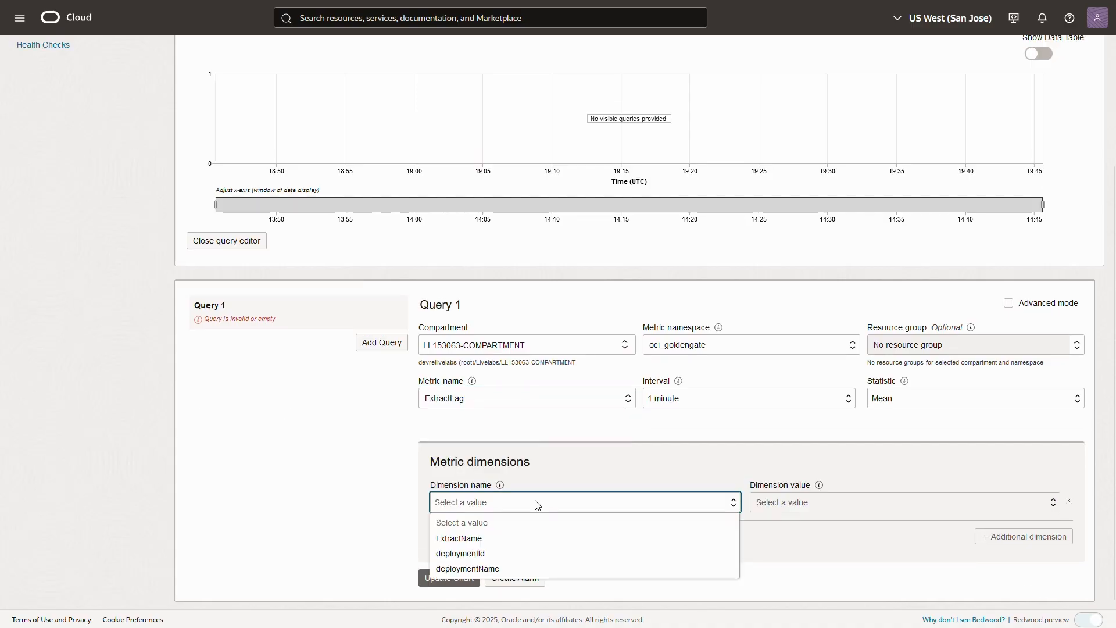
{"action": "left_click", "coordinate": [465, 569]}
{"action": "left_click", "coordinate": [804, 504]}
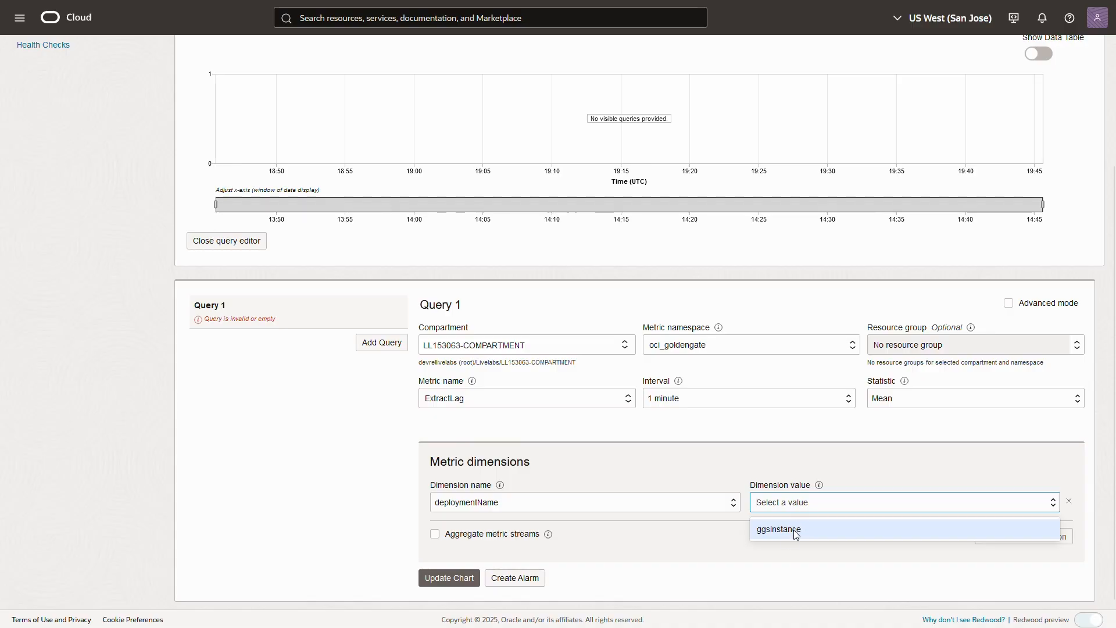
{"action": "left_click", "coordinate": [797, 529]}
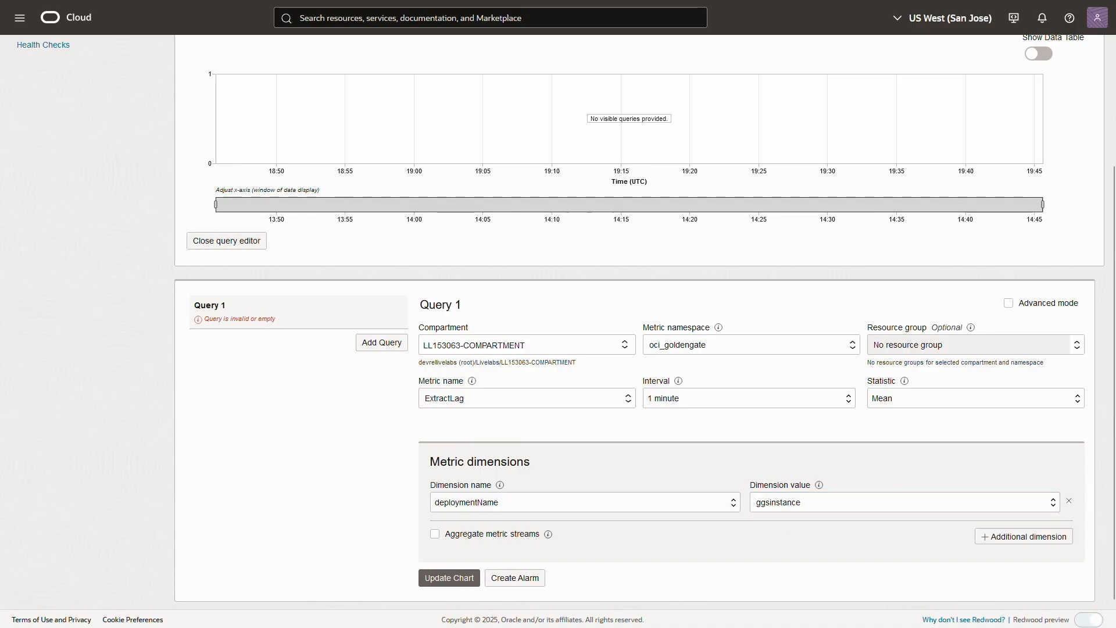
{"action": "left_click", "coordinate": [449, 578]}
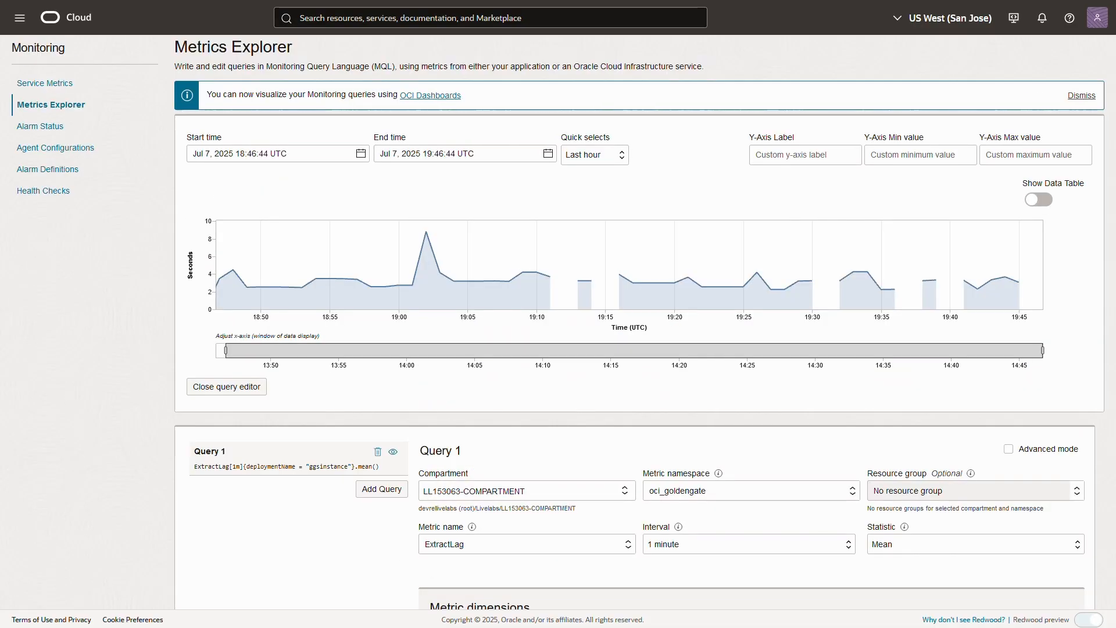
Step: Add a second query with metric namespace oci_goldengate and metric name ReplicatLag
{"action": "left_click", "coordinate": [384, 490]}
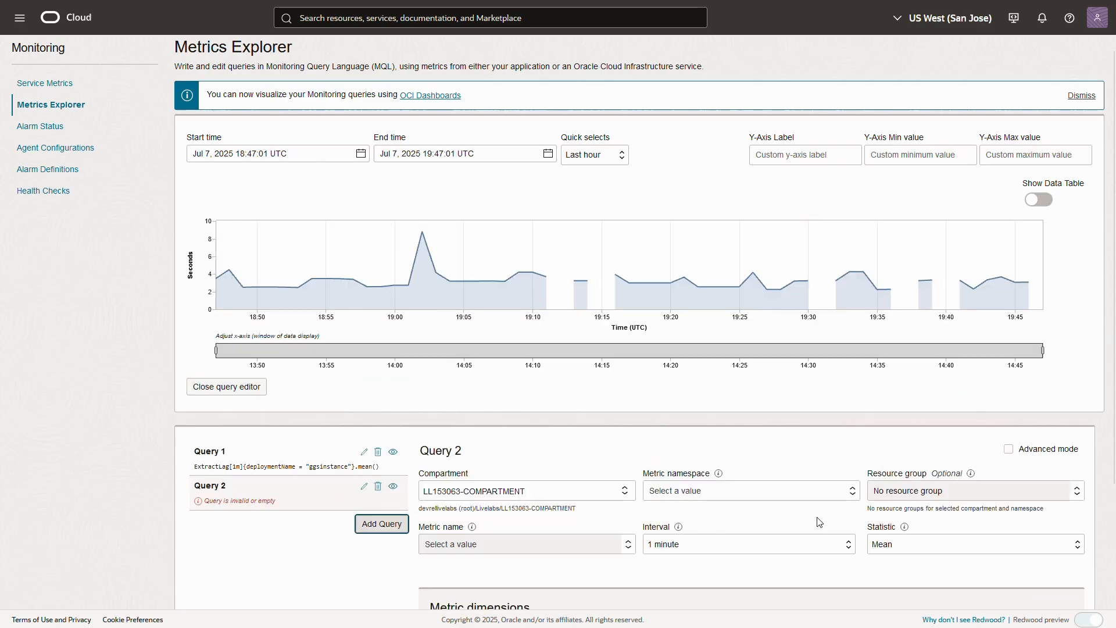
{"action": "left_click", "coordinate": [795, 493]}
{"action": "left_click", "coordinate": [724, 481]}
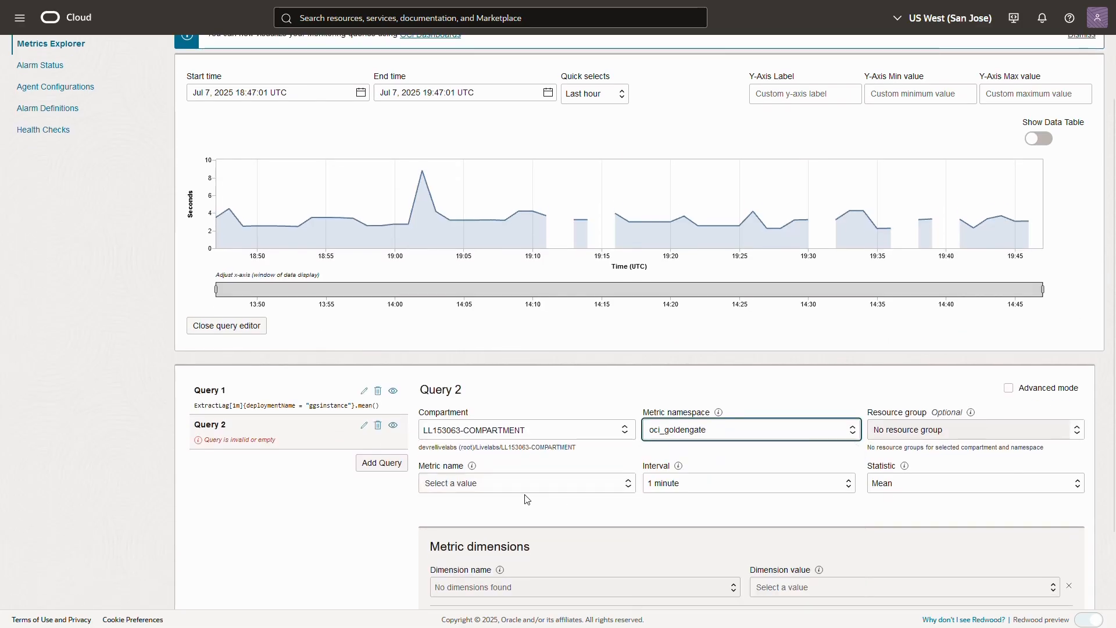
{"action": "left_click", "coordinate": [488, 488]}
{"action": "scroll", "coordinate": [466, 506], "scroll_direction": "down", "scroll_amount": 2}
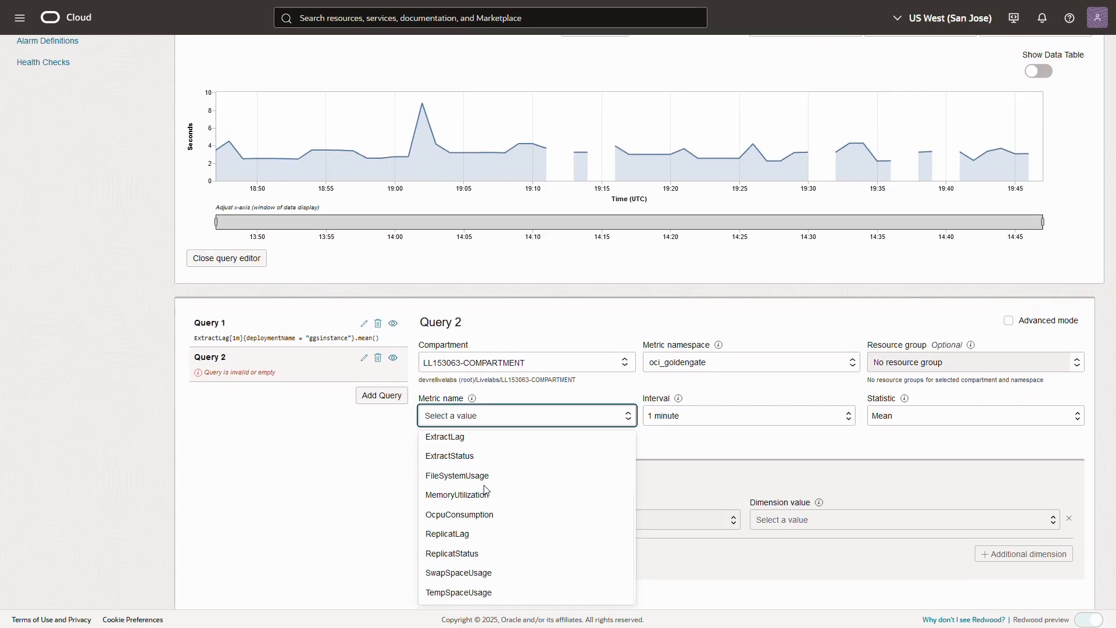
{"action": "left_click", "coordinate": [460, 534]}
Step: Set Query 2's metric dimension deploymentName to ggsinstance and update the chart
{"action": "scroll", "coordinate": [563, 493], "scroll_direction": "down", "scroll_amount": 1}
{"action": "left_click", "coordinate": [563, 493]}
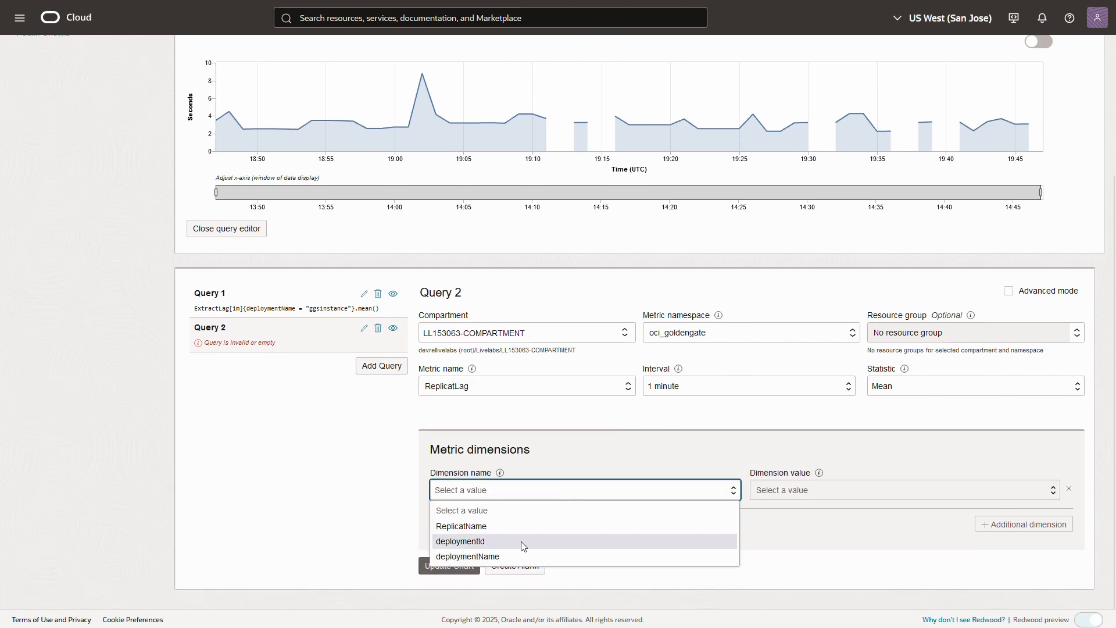
{"action": "left_click", "coordinate": [474, 557]}
{"action": "left_click", "coordinate": [803, 495]}
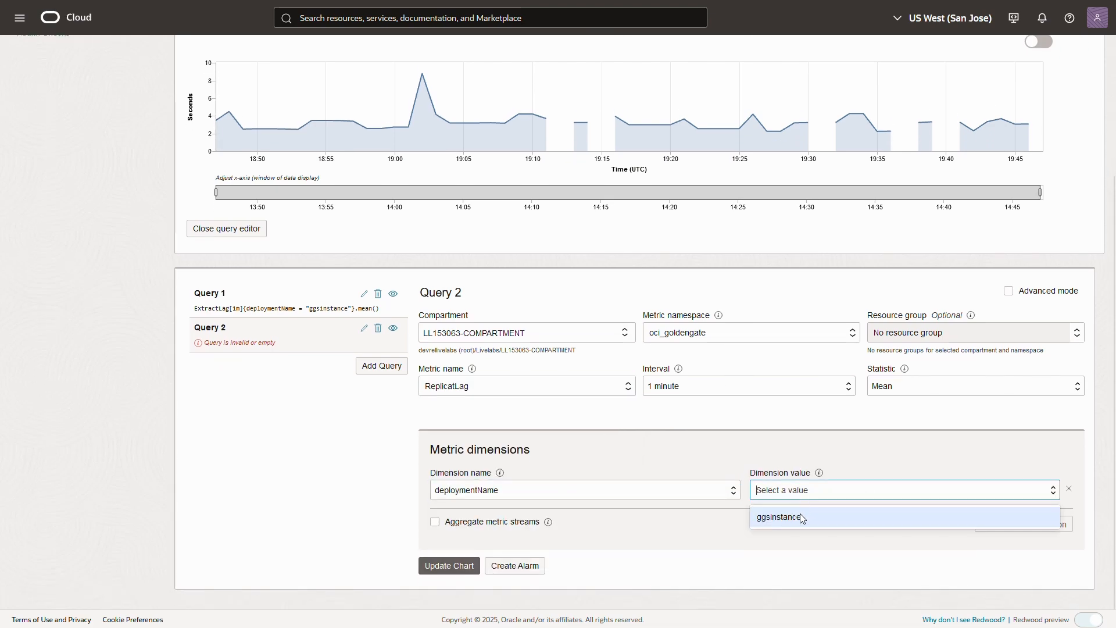
{"action": "left_click", "coordinate": [800, 517]}
{"action": "left_click", "coordinate": [437, 566]}
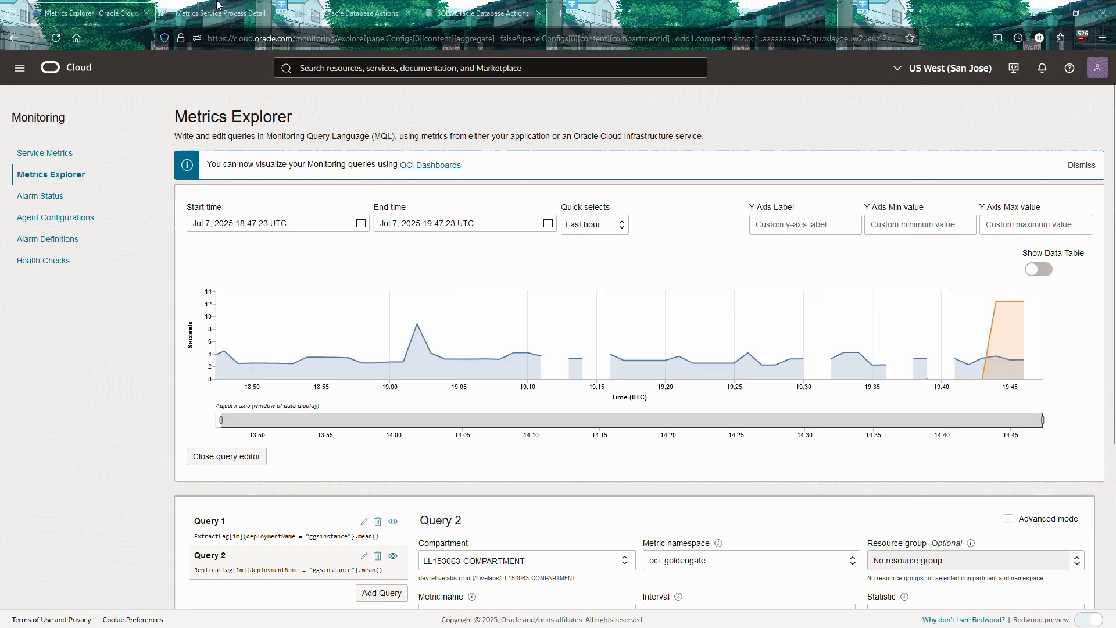
Step: Switch to the GoldenGate console and view the Purge Trail tasks in the Administration Service
{"action": "left_click", "coordinate": [218, 5]}
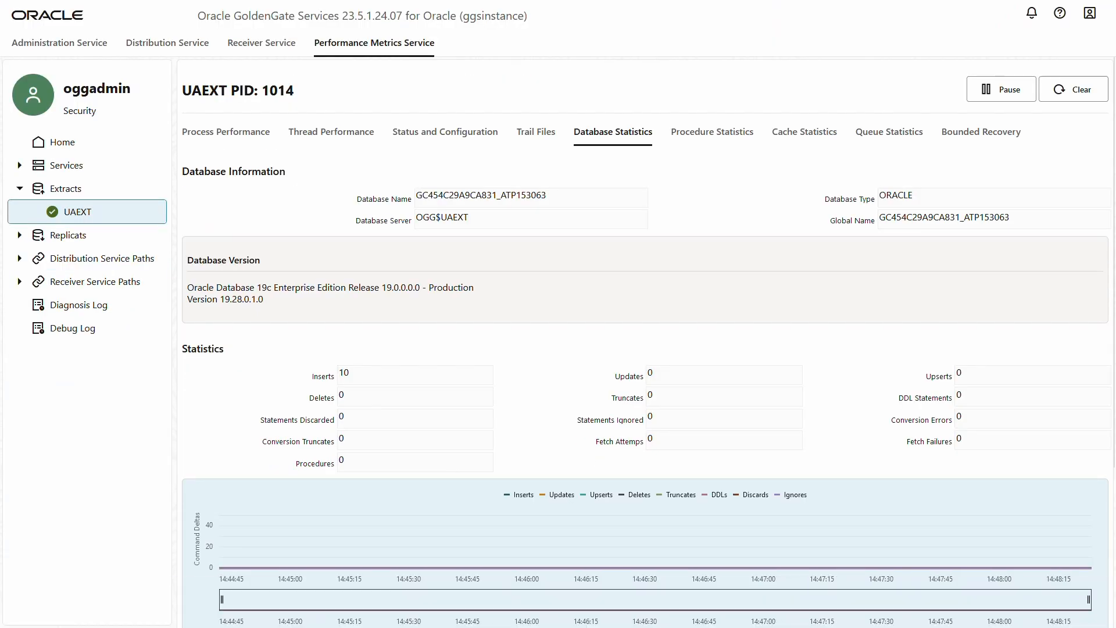
{"action": "left_click", "coordinate": [84, 43]}
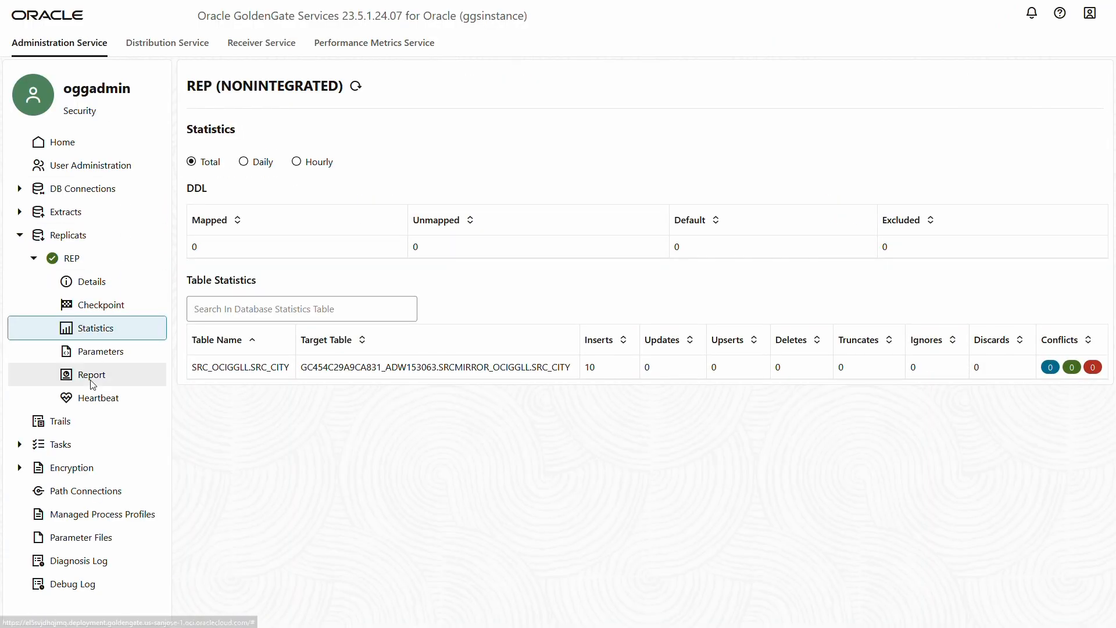
{"action": "left_click", "coordinate": [20, 445]}
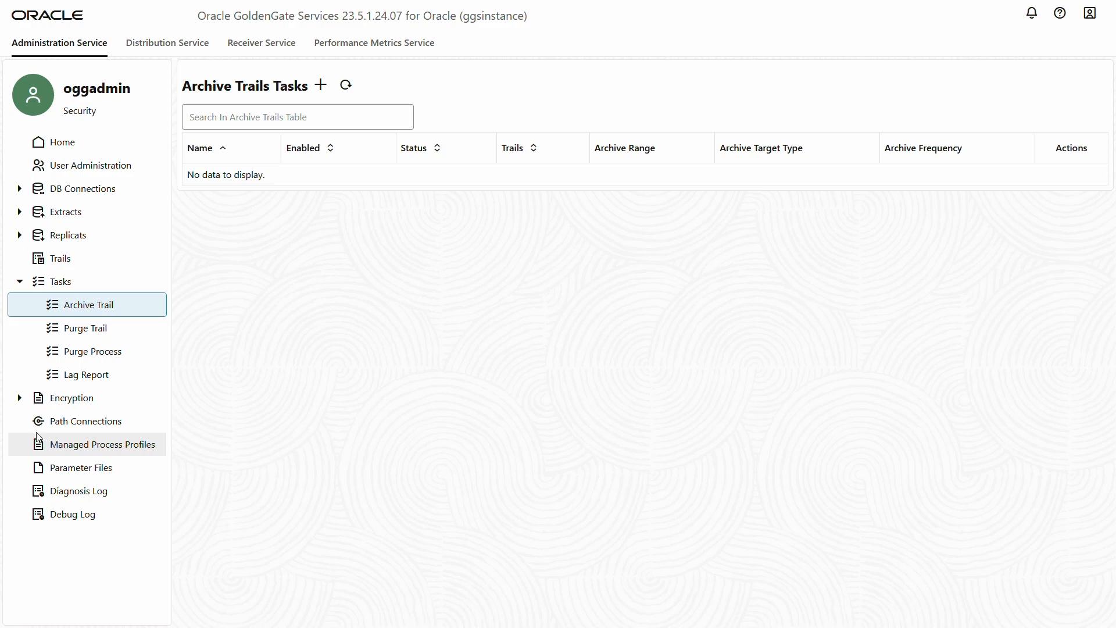
{"action": "left_click", "coordinate": [121, 327]}
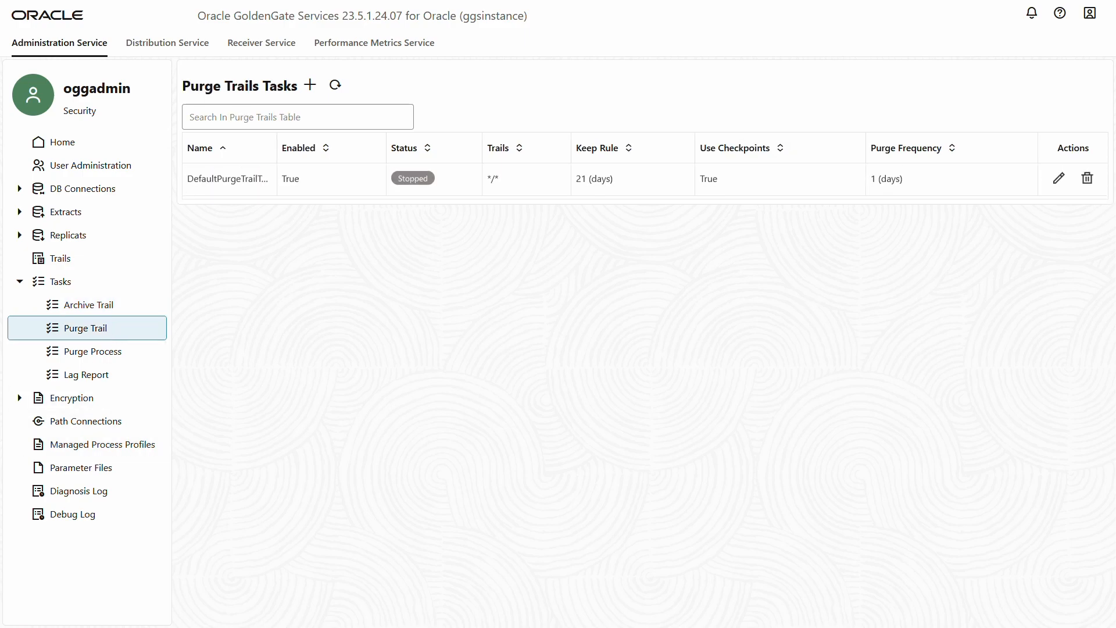
Step: Start a new purge trails task for trail E1 with the keep rule based on Number of Files
{"action": "left_click", "coordinate": [313, 84]}
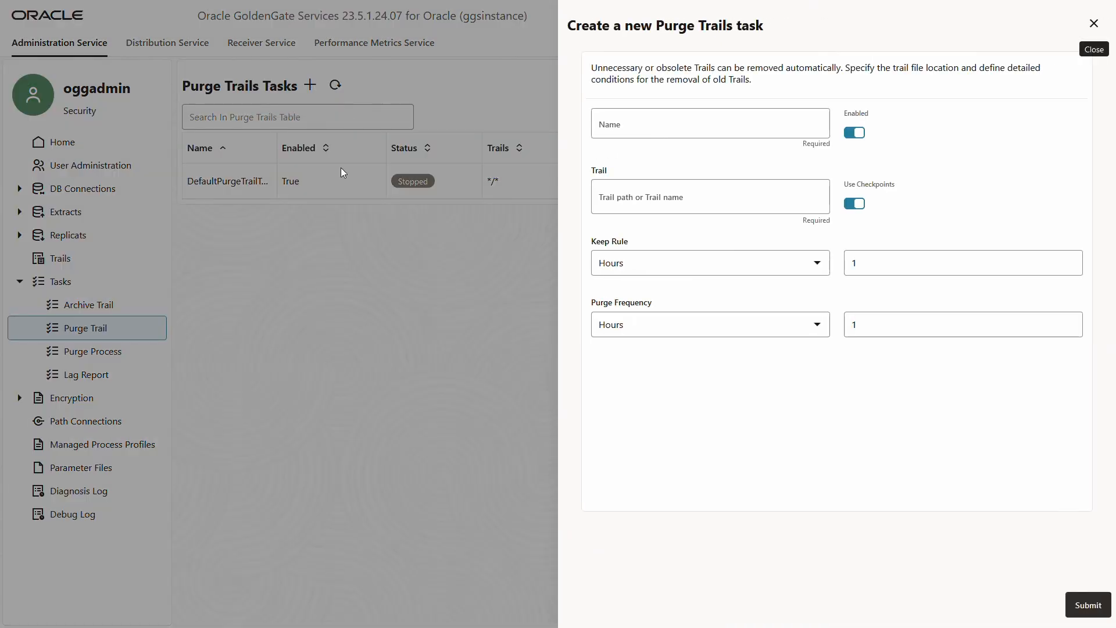
{"action": "left_click", "coordinate": [729, 123]}
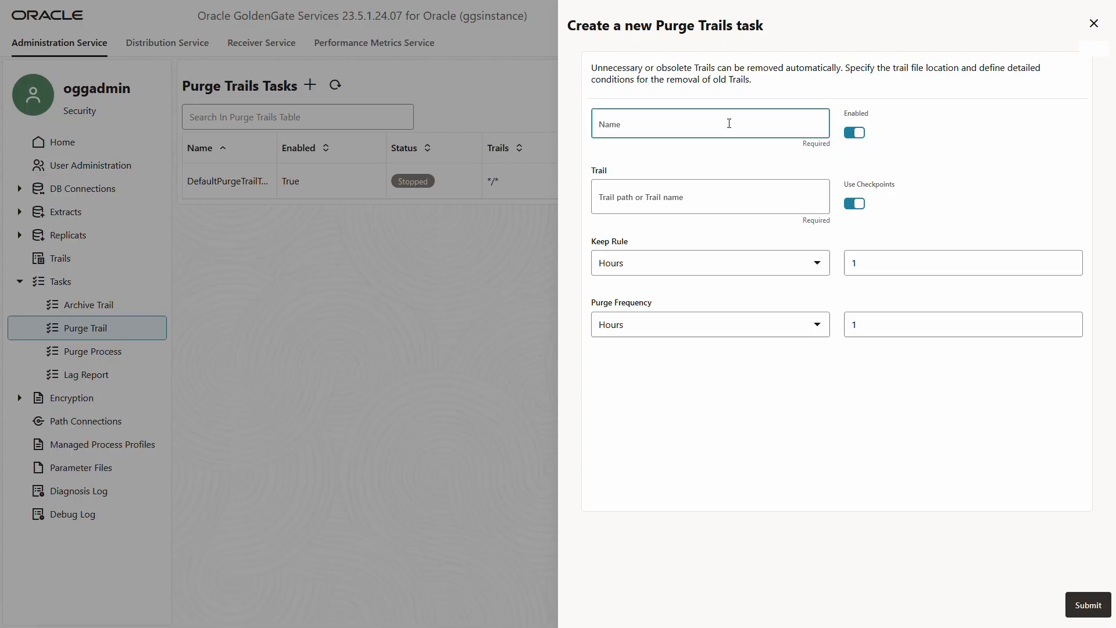
{"action": "left_click", "coordinate": [700, 198]}
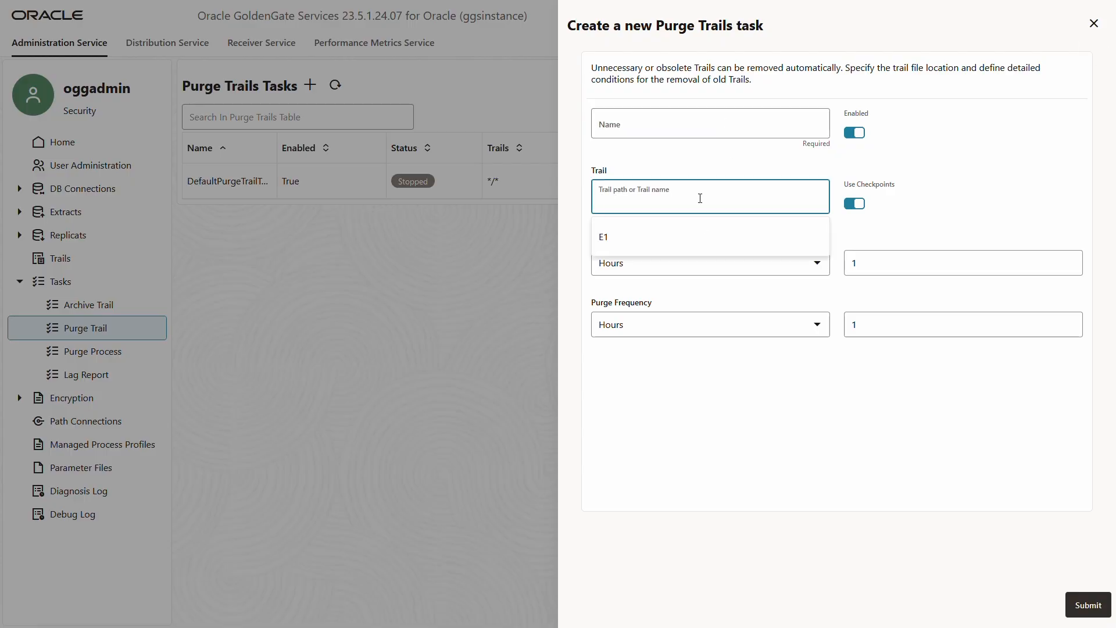
{"action": "left_click", "coordinate": [614, 237]}
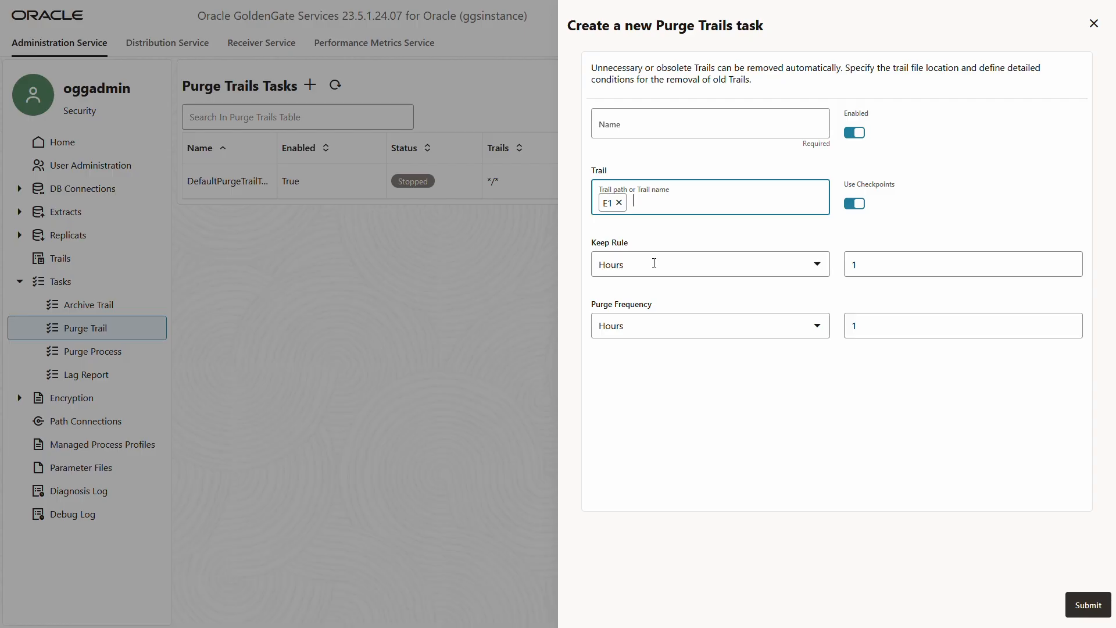
{"action": "left_click", "coordinate": [654, 262]}
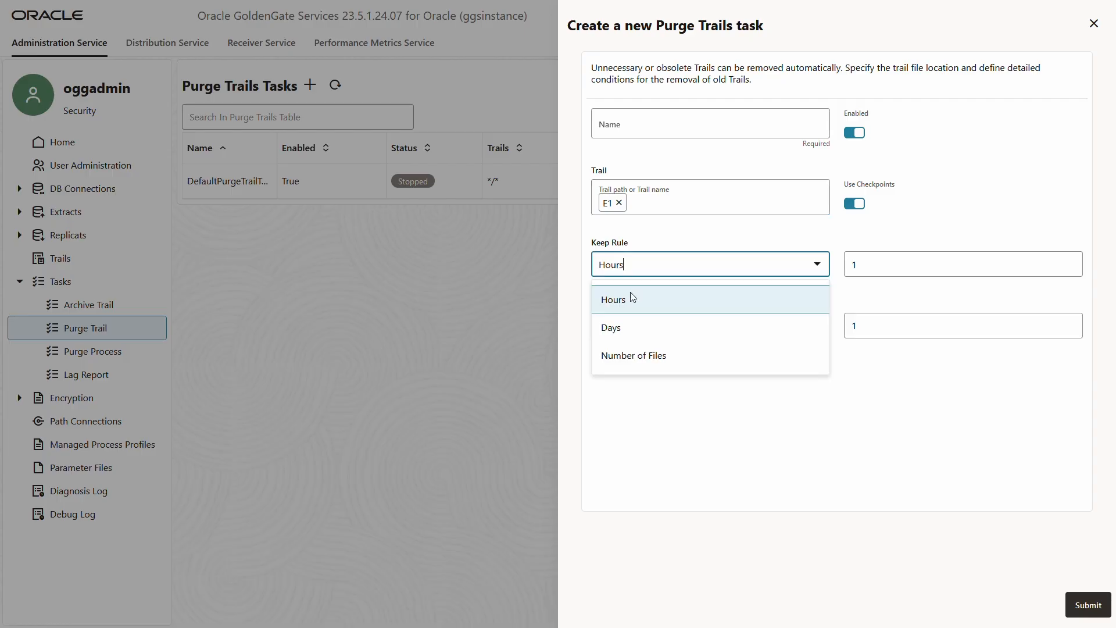
{"action": "left_click", "coordinate": [644, 359]}
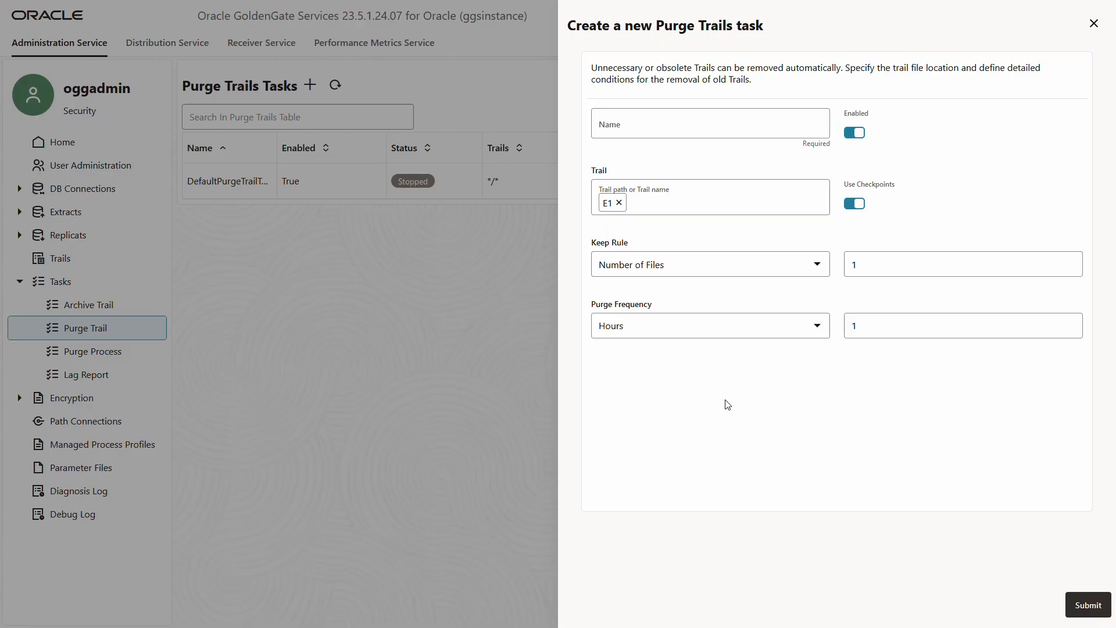
Step: Set the draft purge task's frequency to 5 hours and close the form without submitting it
{"action": "left_click", "coordinate": [693, 332]}
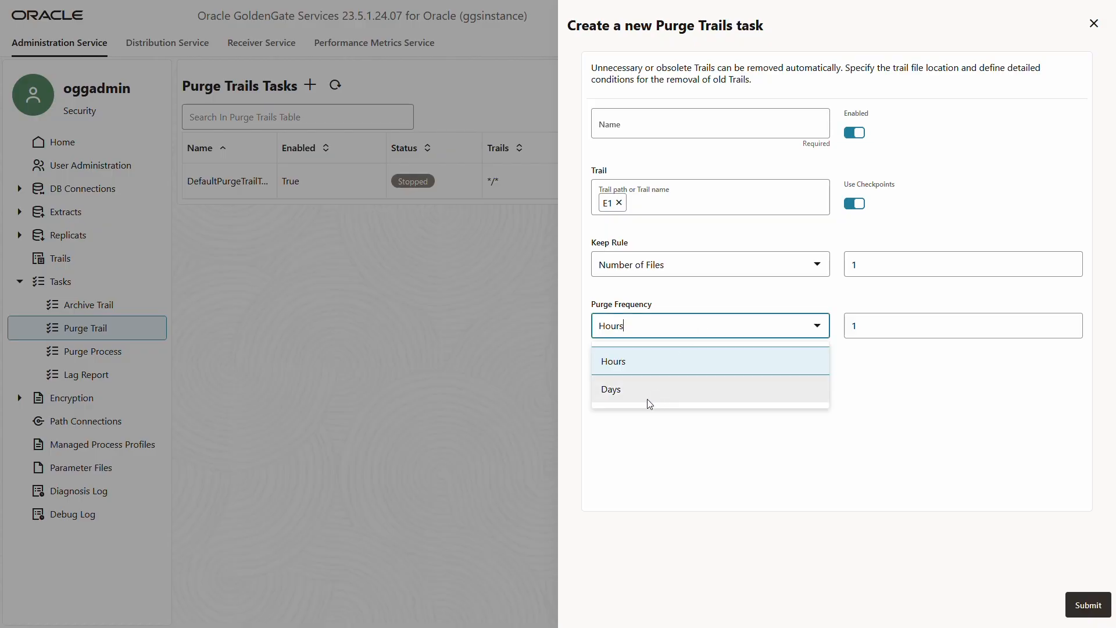
{"action": "left_click", "coordinate": [941, 345]}
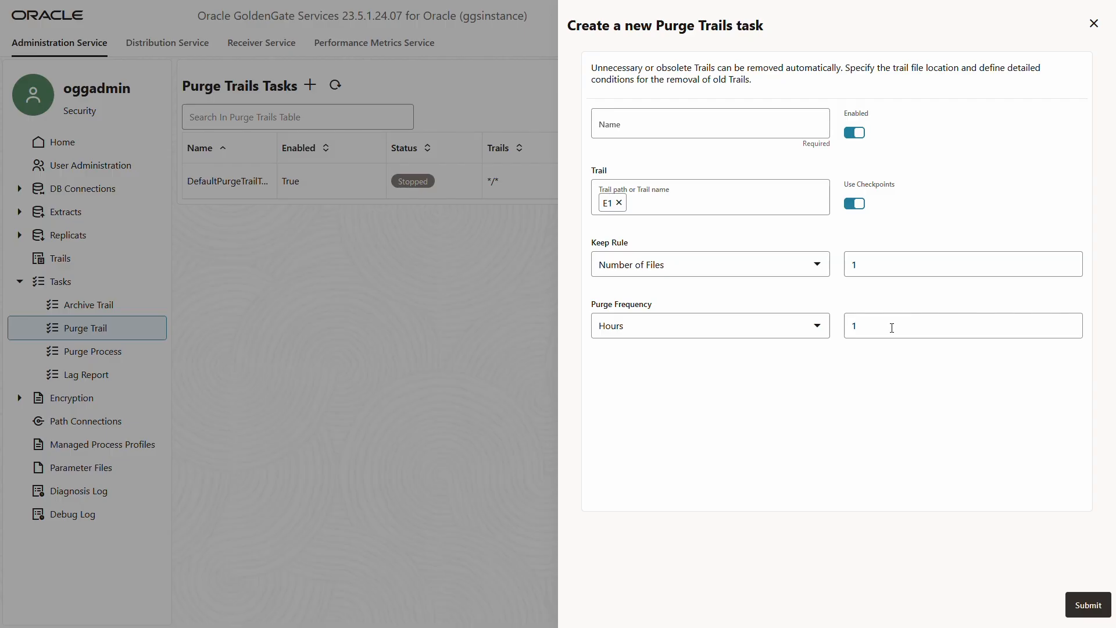
{"action": "left_click_drag", "start_coordinate": [892, 328], "coordinate": [772, 323]}
{"action": "type", "text": "5"}
{"action": "left_click", "coordinate": [802, 411]}
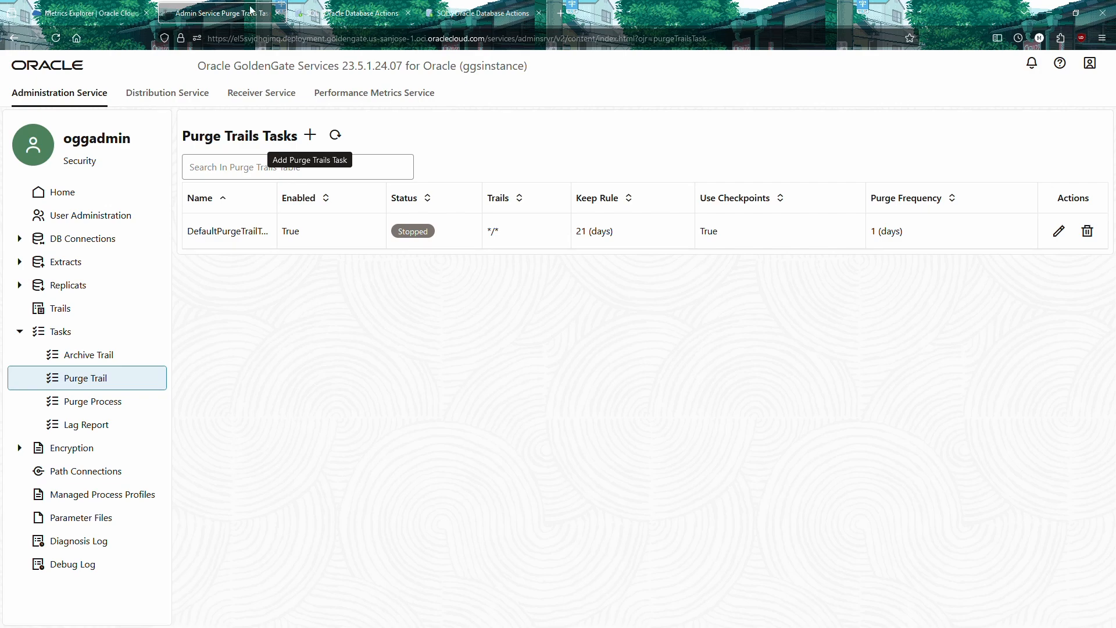
Step: Switch back to the Metrics Explorer page in the Oracle Cloud console and reload it to refresh the lag chart
{"action": "left_click", "coordinate": [100, 12]}
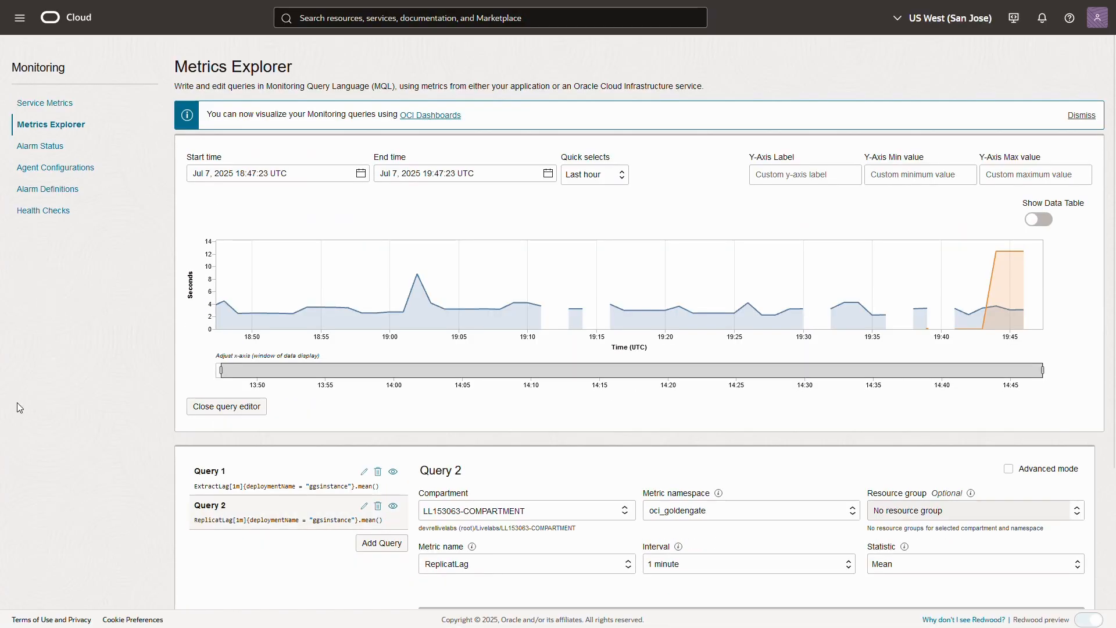
{"action": "key", "text": "F5"}
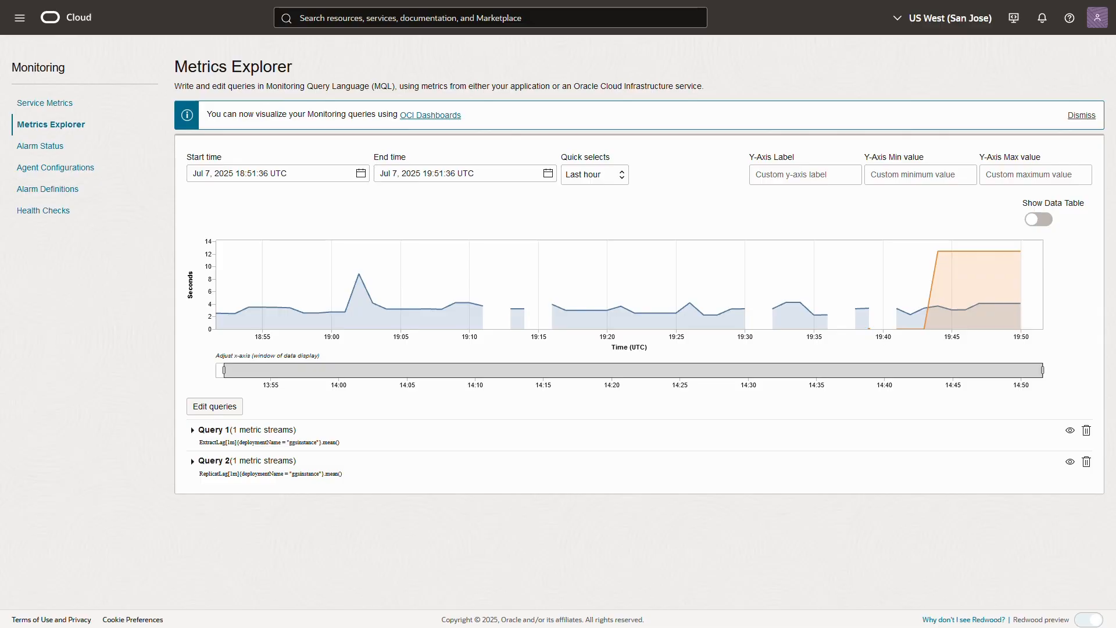